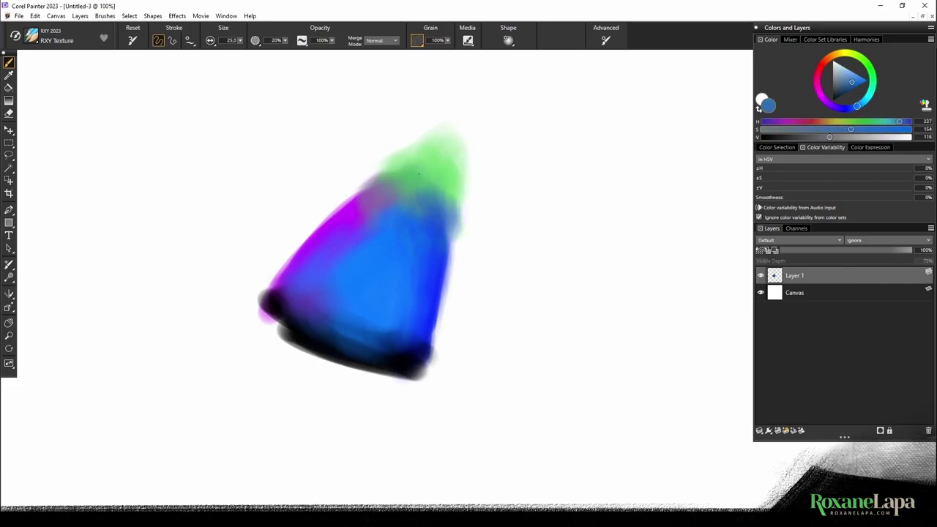
Brush colour sampled from the cone's lower right side down its right edge and thicken the dark band along the base
alt+click(438, 278)
drag(452, 205, 441, 341)
mouse_move(262, 316)
mouse_down()
mouse_move(351, 369)
mouse_move(267, 304)
mouse_up()
drag(256, 293, 421, 387)
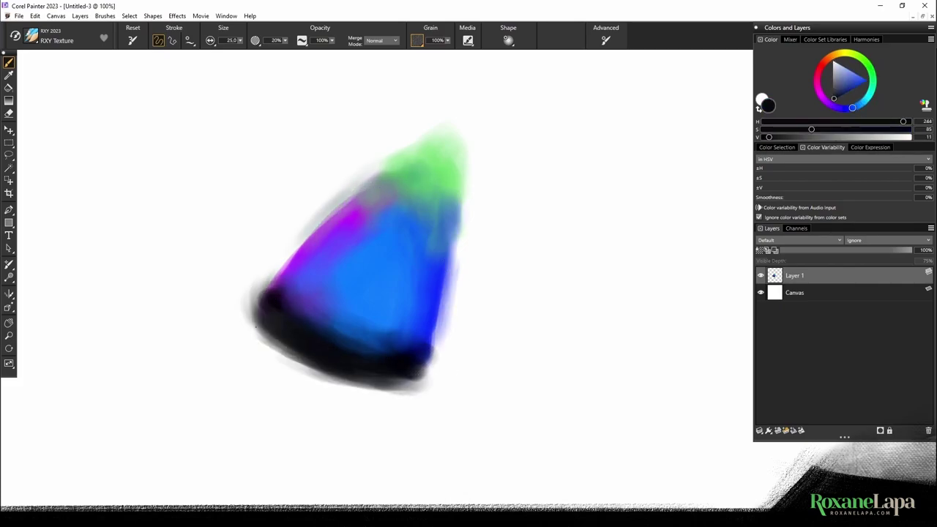
drag(265, 334, 414, 381)
Blend colour sampled just above the dark base into the cone's interior, right edge and lower left corner
alt+click(366, 343)
drag(337, 337, 399, 352)
drag(315, 311, 347, 272)
mouse_move(435, 238)
mouse_down()
mouse_move(435, 254)
mouse_move(408, 280)
mouse_up()
drag(463, 211, 433, 370)
mouse_move(441, 293)
mouse_down()
mouse_move(364, 388)
mouse_move(264, 331)
mouse_up()
mouse_move(264, 309)
mouse_down()
mouse_move(308, 234)
mouse_move(415, 173)
mouse_move(464, 229)
mouse_move(457, 271)
mouse_move(356, 327)
mouse_move(410, 396)
mouse_move(268, 372)
mouse_move(316, 359)
mouse_up()
Sample the interior and lower right corner colours and brush over the right edge and base, finishing the centre with a smaller brush
alt+click(322, 253)
alt+click(440, 360)
mouse_move(429, 392)
mouse_down()
mouse_move(418, 340)
mouse_move(455, 293)
mouse_up()
mouse_move(271, 359)
mouse_down()
mouse_move(392, 421)
mouse_move(300, 227)
mouse_move(465, 366)
mouse_up()
mouse_move(413, 403)
mouse_down()
mouse_move(293, 227)
mouse_move(338, 322)
mouse_move(455, 330)
mouse_move(362, 296)
mouse_move(282, 410)
mouse_move(229, 307)
mouse_move(358, 315)
mouse_up()
key(bracketleft)
mouse_move(337, 208)
mouse_down()
mouse_move(439, 256)
mouse_move(383, 368)
mouse_up()
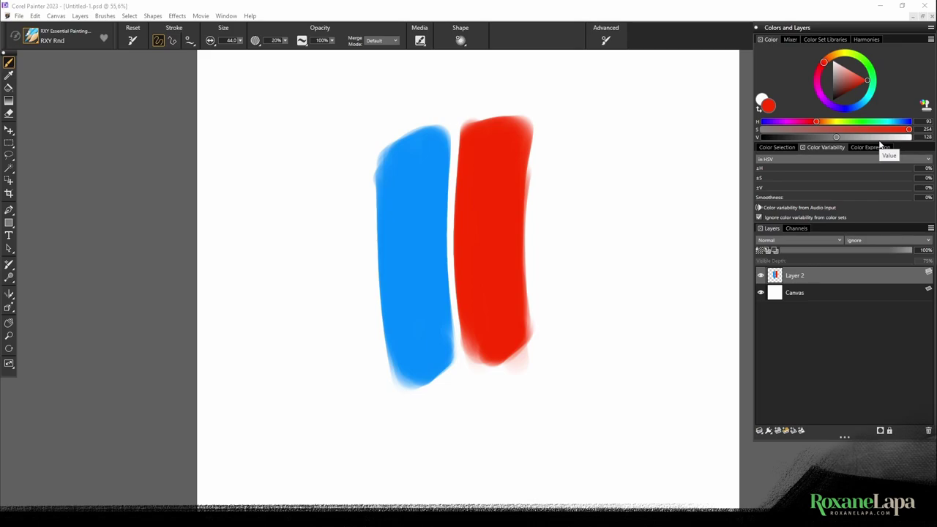
Move the painting hue around the color wheel through red to a fully saturated green at H 172
mouse_move(864, 60)
mouse_down()
mouse_move(850, 53)
mouse_move(875, 79)
mouse_move(871, 97)
mouse_move(841, 115)
mouse_move(820, 102)
mouse_move(820, 67)
mouse_up()
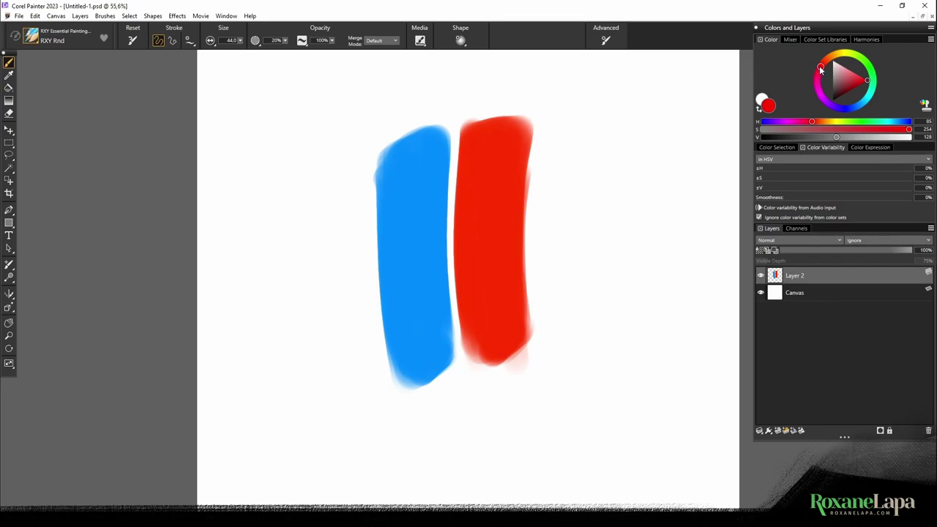
mouse_move(821, 69)
mouse_down()
mouse_move(859, 56)
mouse_move(869, 110)
mouse_move(875, 70)
mouse_up()
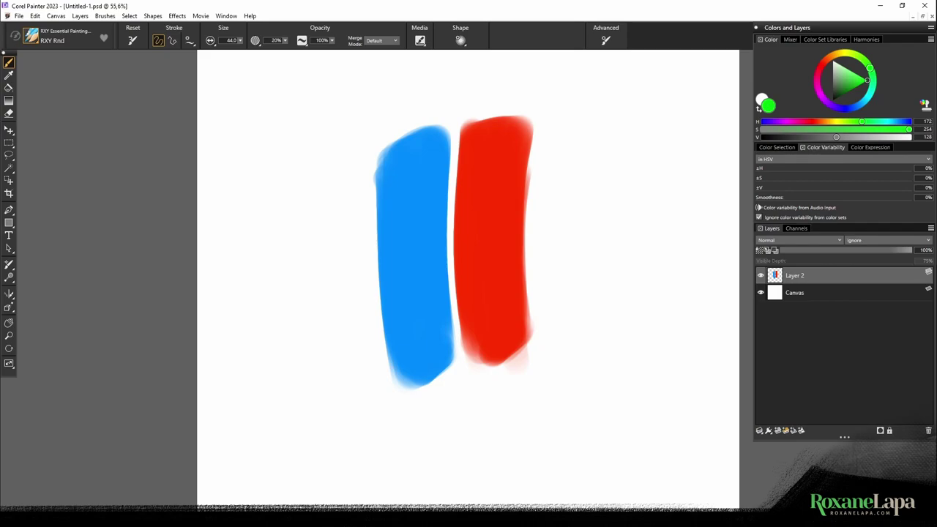
Switch to Paintstorm Studio and check the option beside its color wheel
mouse_move(241, 516)
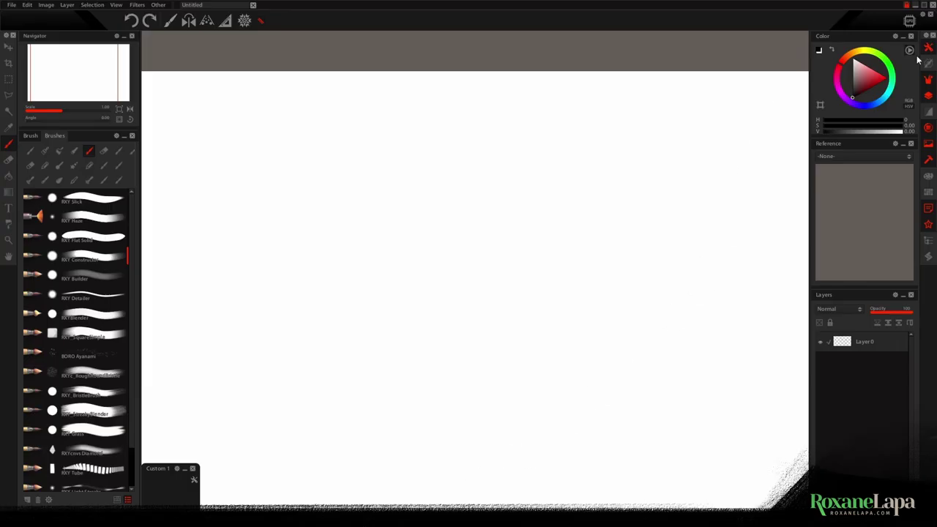
click(910, 51)
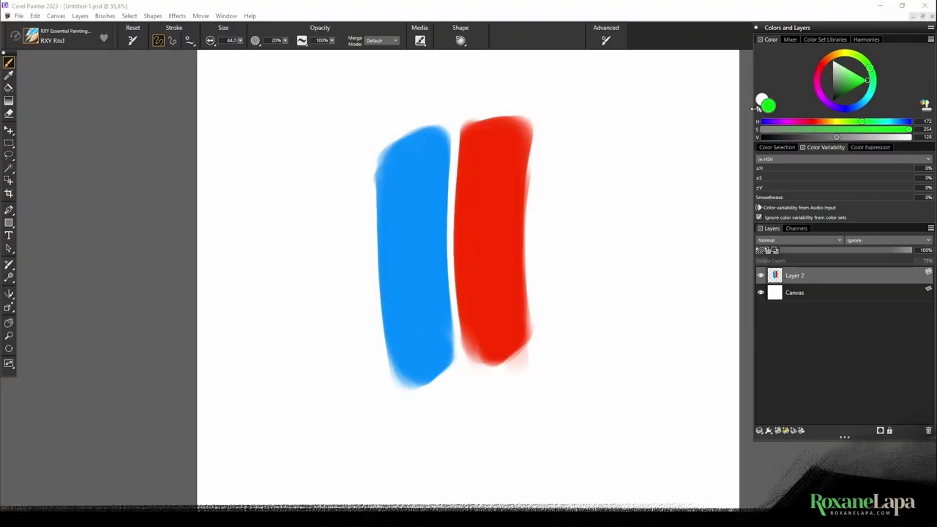
In Corel Painter, choose a light green (S 255, V 215) and paint a short diagonal stroke beyond the red bar
click(867, 83)
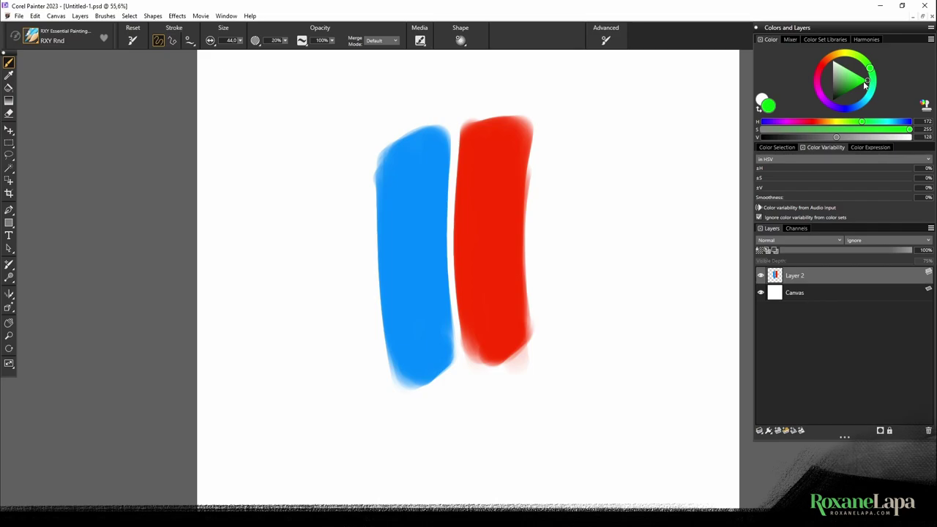
drag(865, 86, 850, 70)
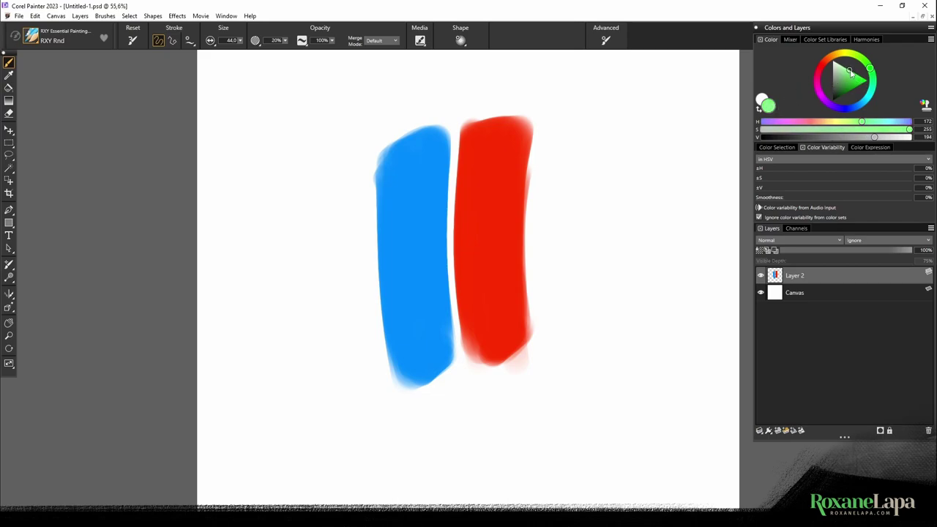
drag(848, 68, 844, 66)
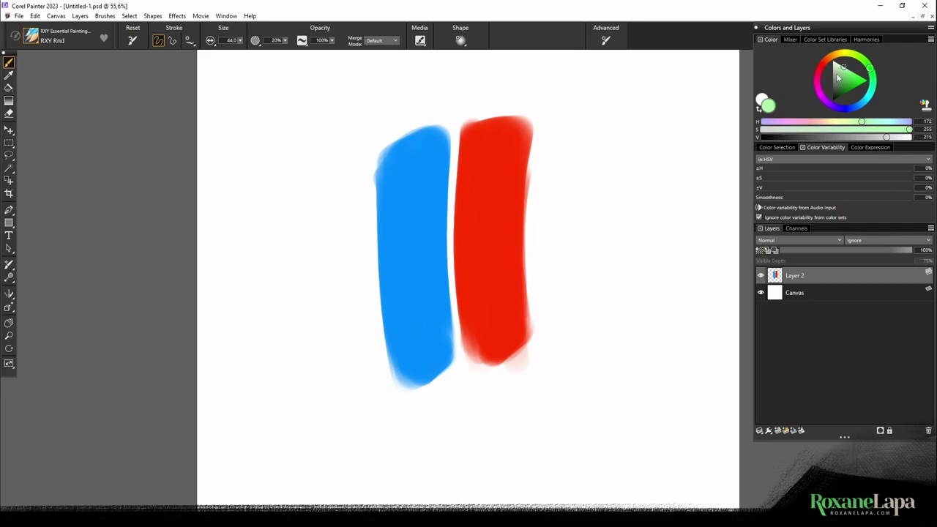
drag(645, 153, 684, 238)
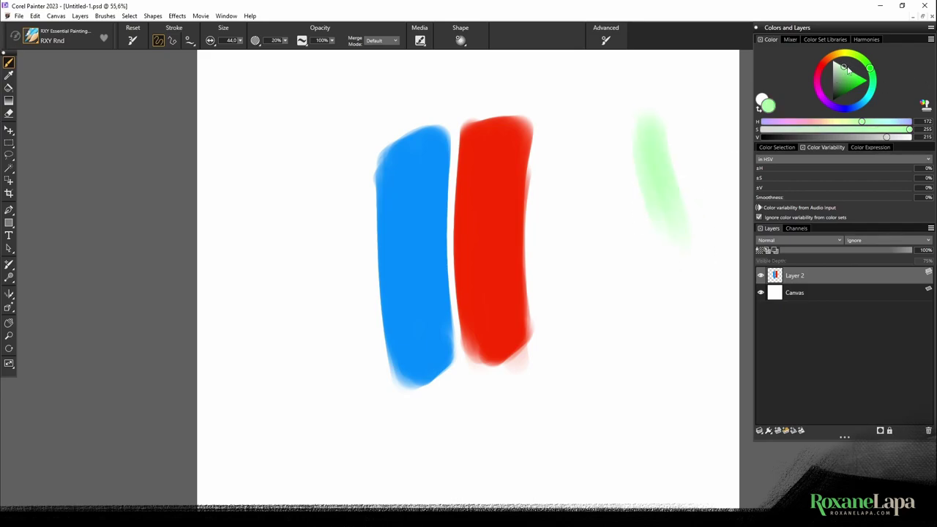
Darken the green to V 43 and paint a diagonal stroke alongside the light green one
drag(844, 70, 845, 94)
drag(627, 144, 685, 274)
drag(624, 174, 668, 264)
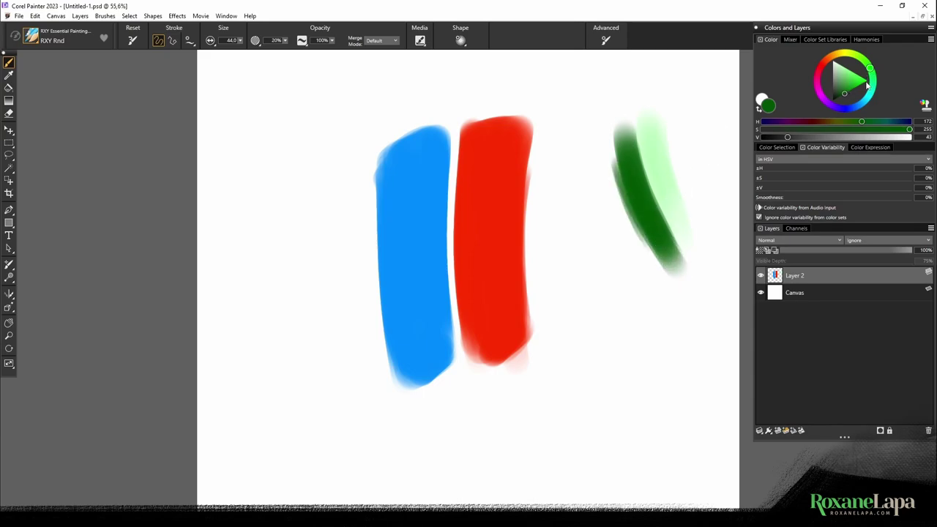
Choose a greyed green (S 39, V 120) and paint several diagonal strokes along the dark green stroke's outer side
drag(846, 96, 838, 81)
drag(616, 182, 662, 267)
drag(613, 172, 674, 286)
drag(612, 202, 649, 271)
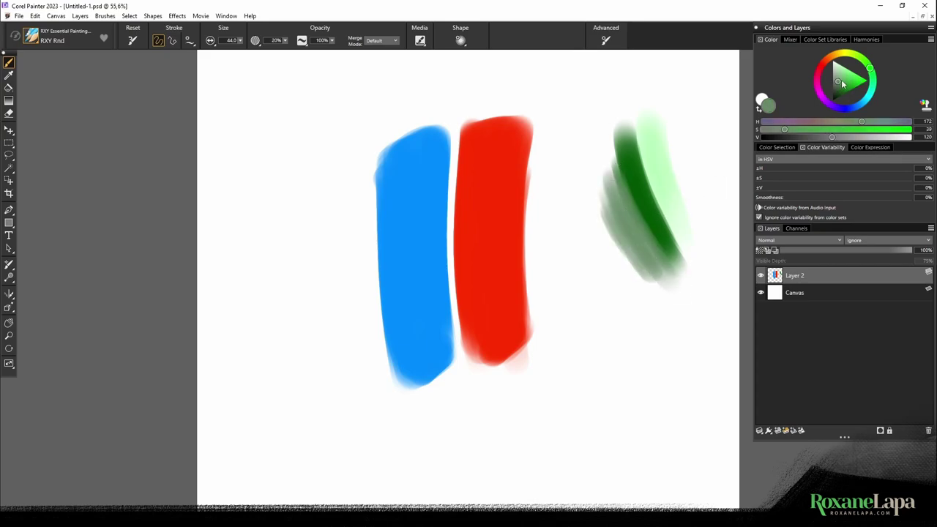
drag(628, 244, 662, 295)
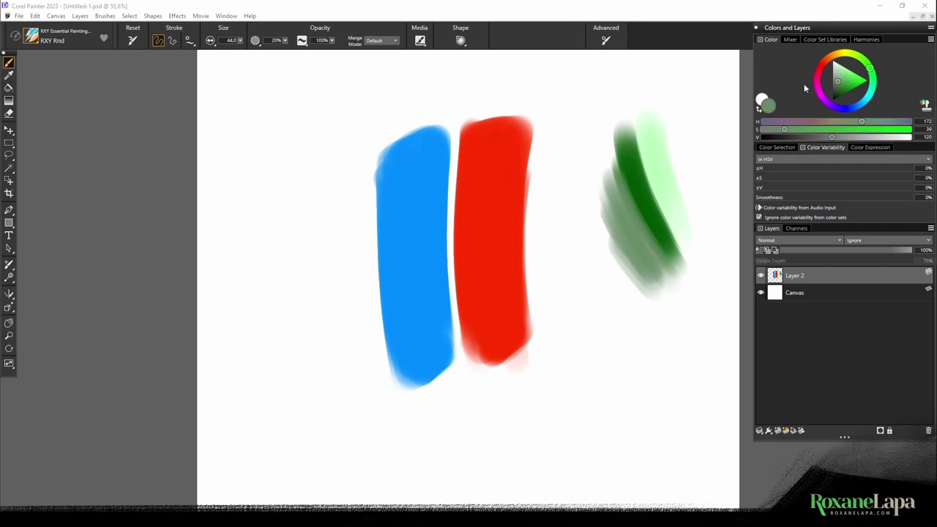
Choose a saturated violet (H 20, S 255, V 128) and paint a short stroke bridging the blue and red bars
mouse_move(847, 111)
mouse_down()
mouse_move(833, 107)
mouse_move(878, 83)
mouse_up()
mouse_move(444, 133)
mouse_down()
mouse_move(457, 155)
mouse_move(458, 186)
mouse_up()
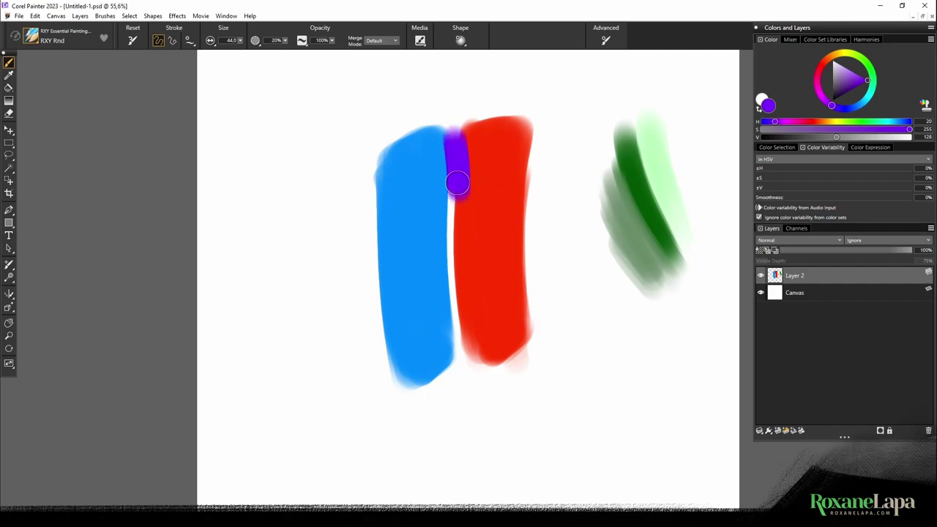
Choose a blue-violet (H 2, S 216, V 132) and paint a short stroke on the blue bar beside the violet patch
click(851, 112)
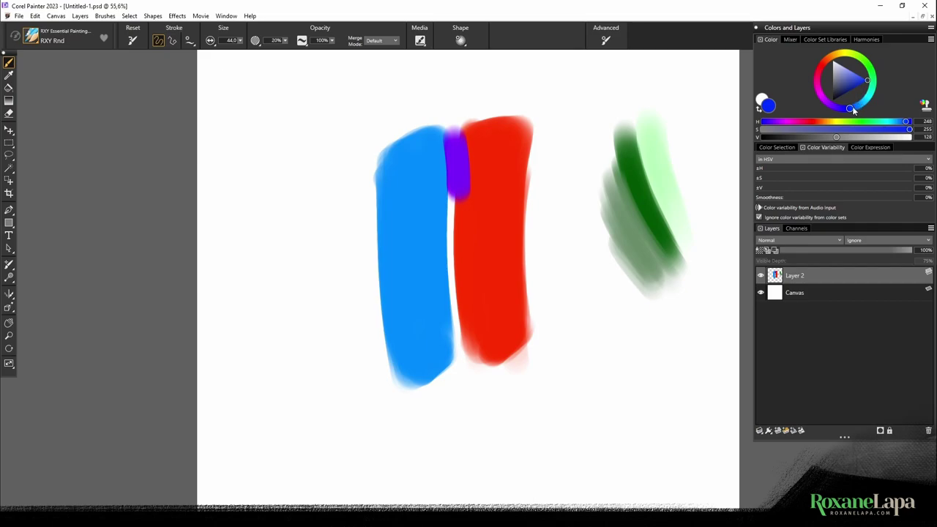
drag(851, 111, 852, 113)
click(855, 86)
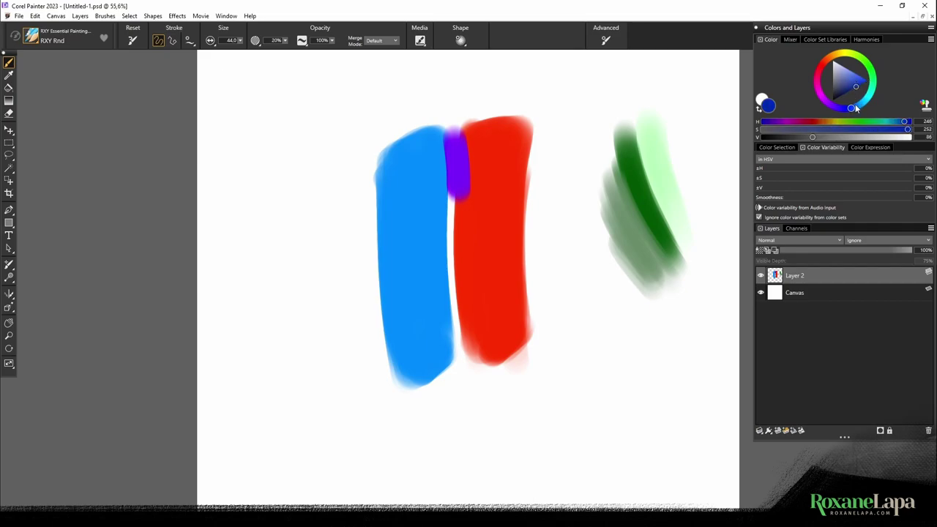
drag(850, 108, 845, 115)
click(861, 81)
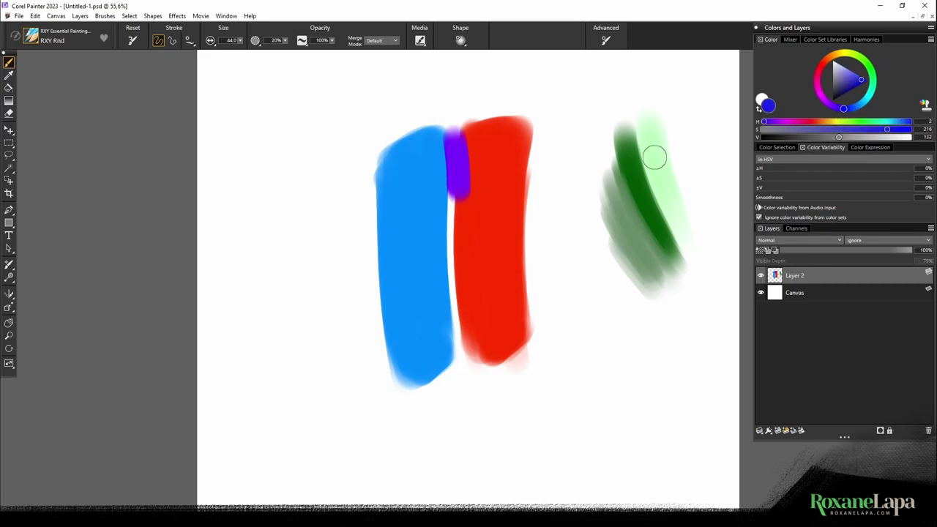
drag(443, 143, 442, 183)
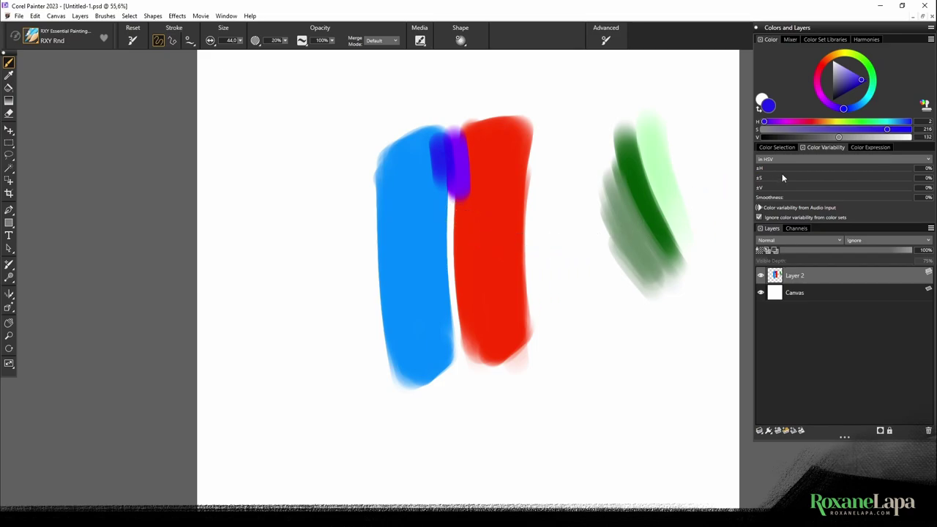
Choose a deep blue (H 245, S 255, V 111) and extend the transition farther into the blue bar with a short stroke
drag(848, 111, 852, 109)
click(864, 83)
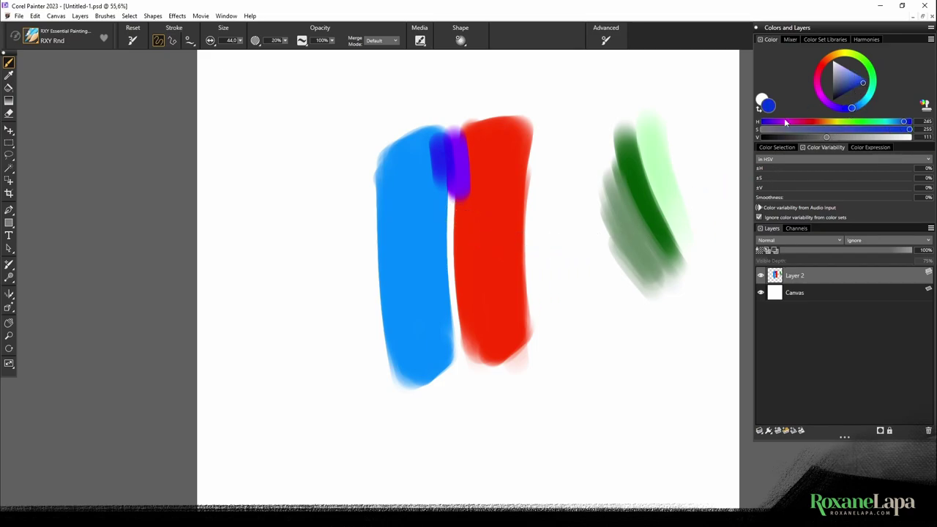
drag(425, 146, 432, 182)
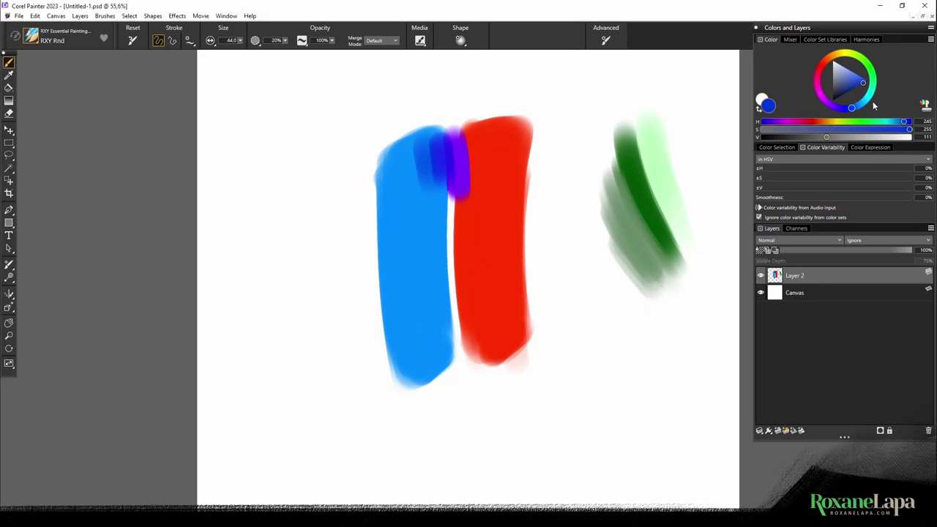
Set the deep blue's value to 128 and paint a long vertical stroke beside the blue bar, building from faint to solid
click(868, 80)
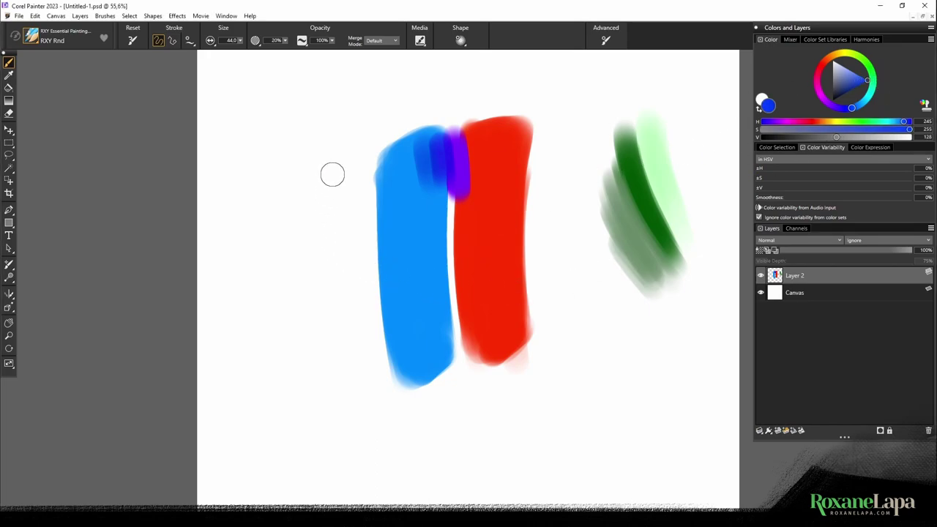
drag(335, 133, 335, 201)
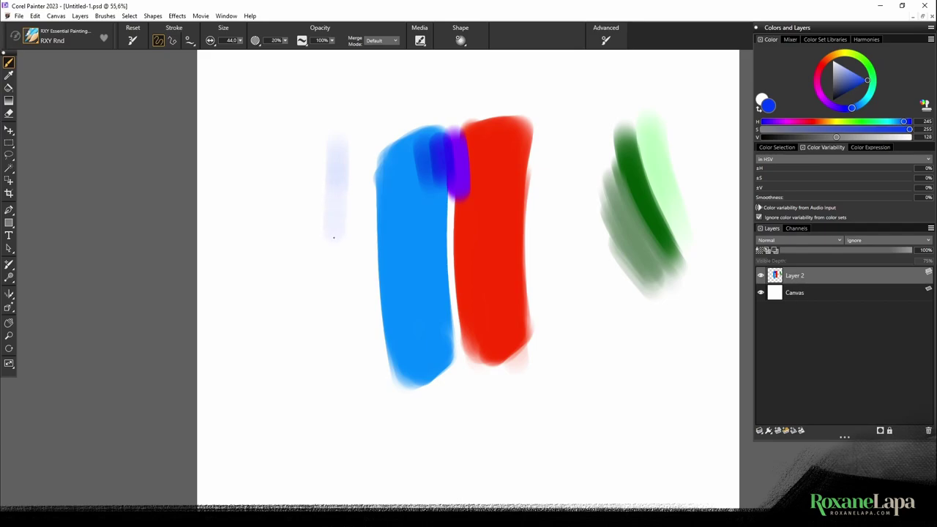
drag(334, 262, 349, 406)
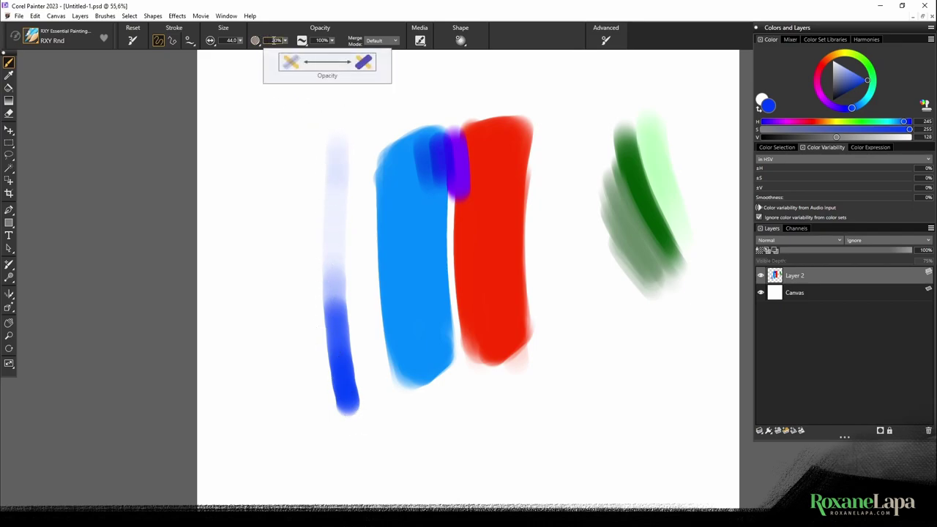
Set the brush opacity to 19% and paint red sampled from the red bar over the blue bar's edge below the violet patch
click(285, 41)
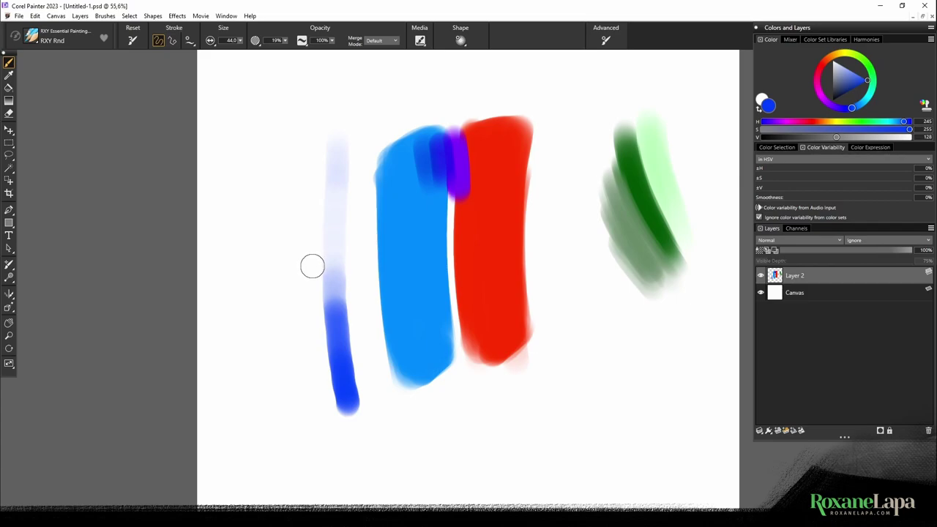
alt+click(479, 218)
mouse_move(451, 236)
mouse_down()
mouse_move(447, 204)
mouse_move(448, 248)
mouse_move(448, 196)
mouse_move(445, 261)
mouse_move(459, 309)
mouse_move(442, 215)
mouse_up()
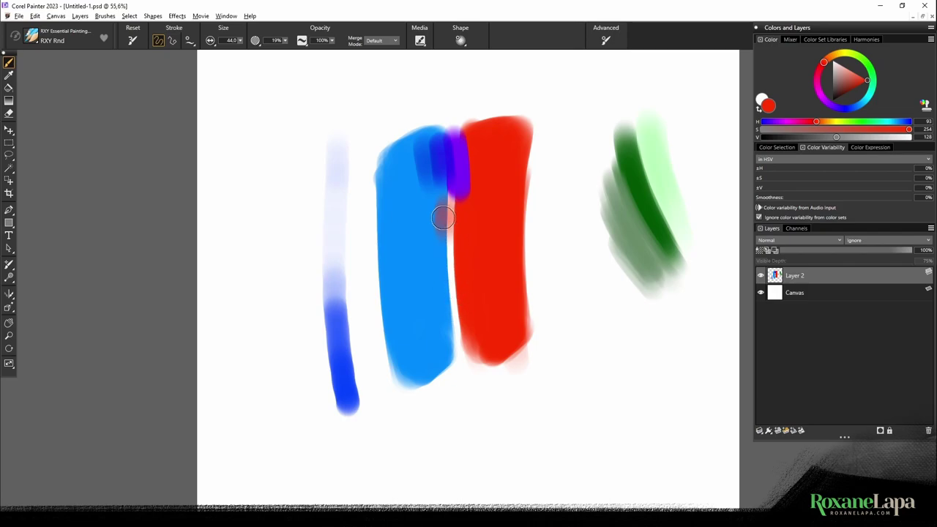
Sample the mauve blend where the red overlaps the blue bar's edge
alt+click(441, 218)
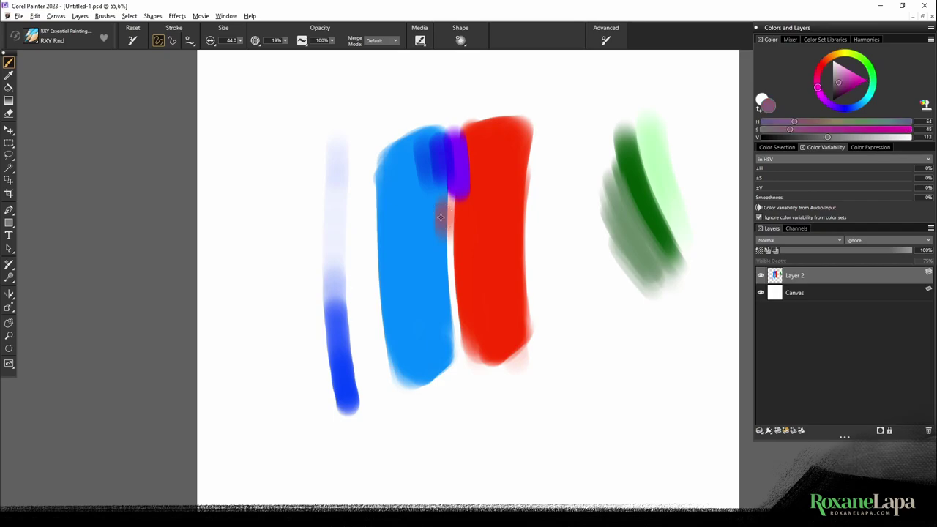
alt+click(441, 215)
alt+click(440, 216)
alt+click(440, 217)
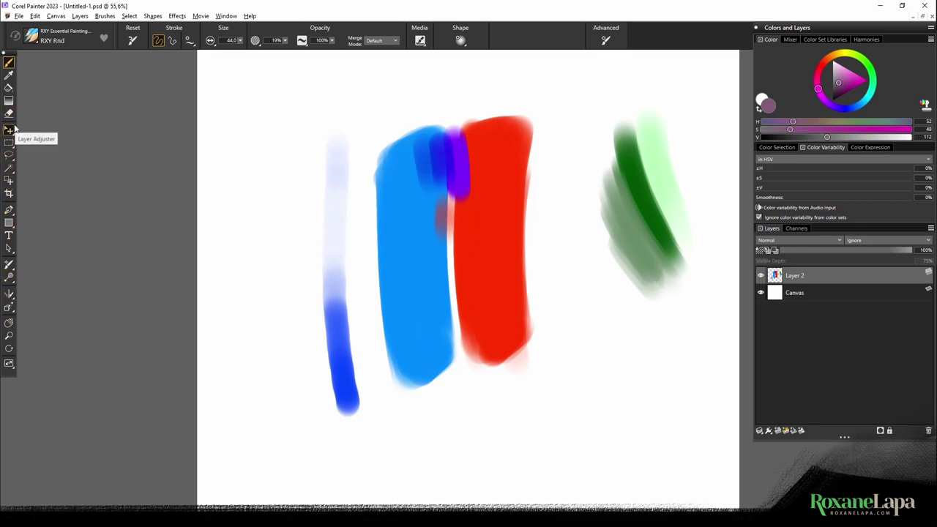
Try the Dropper tool, return to the brush, and compare sampled colours from the mauve blend and the plain blue bar
click(10, 75)
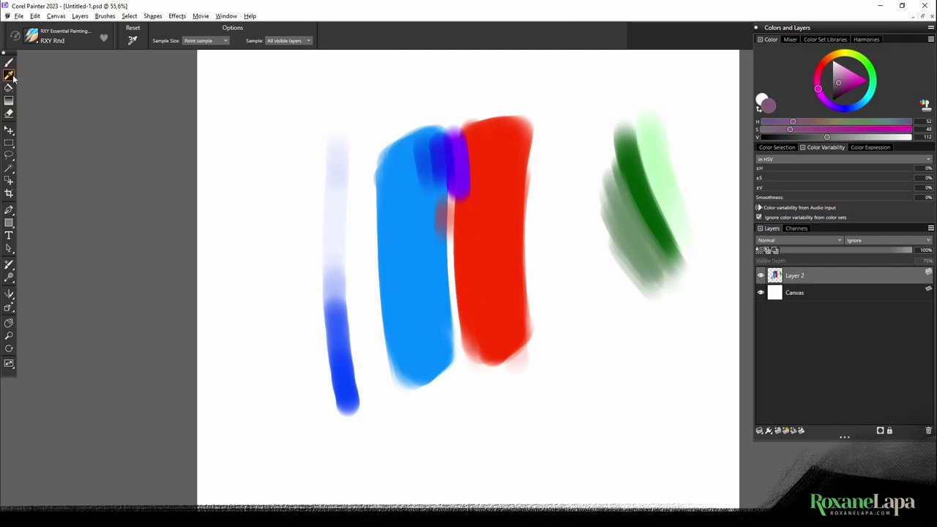
click(9, 63)
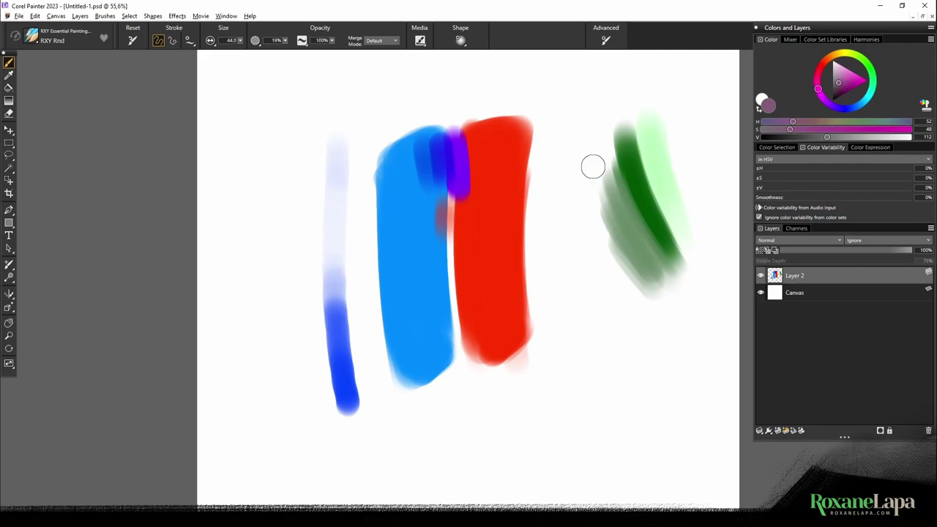
alt+click(440, 216)
alt+click(397, 203)
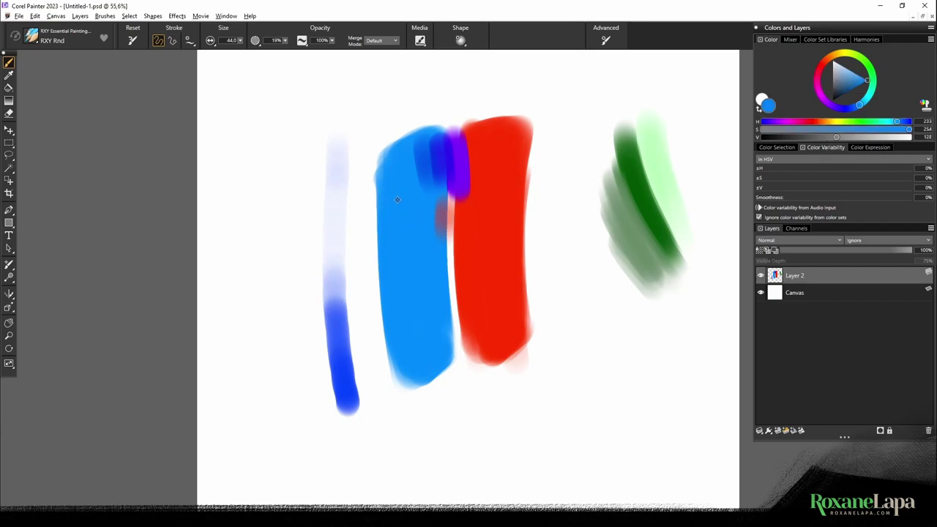
alt+click(440, 216)
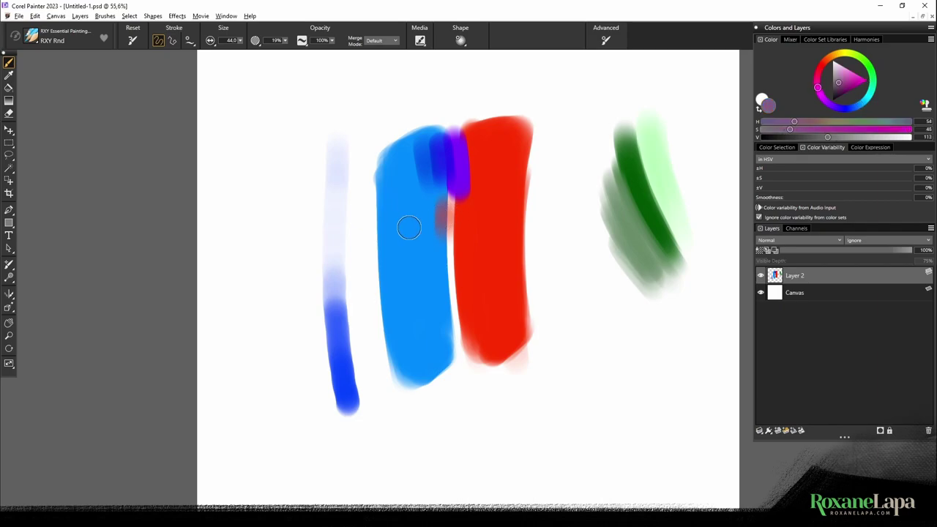
Paint sampled blue over the red bar's edge, then cover the gap between the bars with the resulting blended colour
alt+click(408, 222)
mouse_move(462, 212)
mouse_down()
mouse_move(459, 202)
mouse_move(460, 233)
mouse_up()
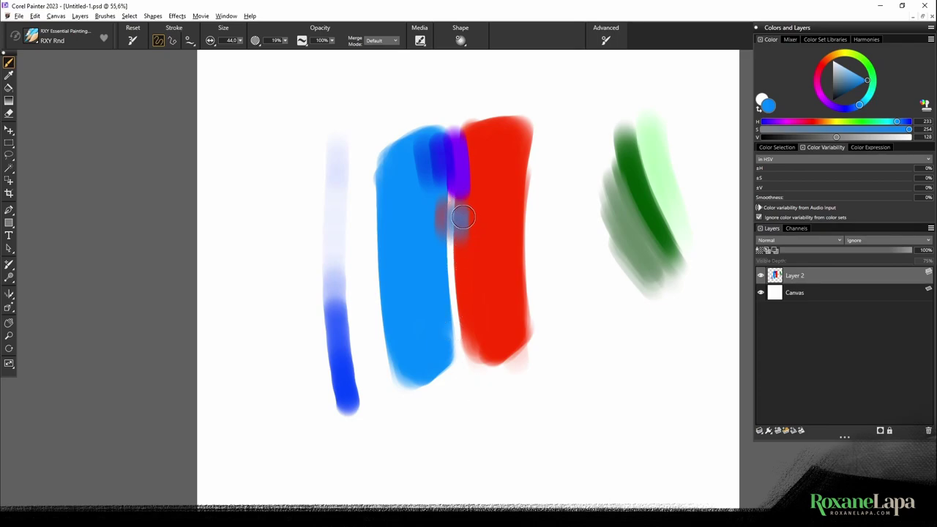
alt+click(460, 218)
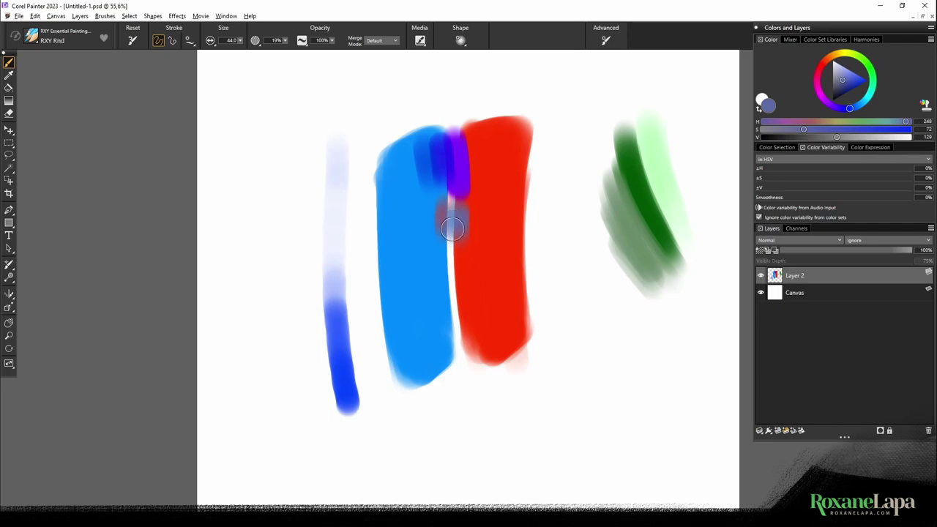
click(452, 215)
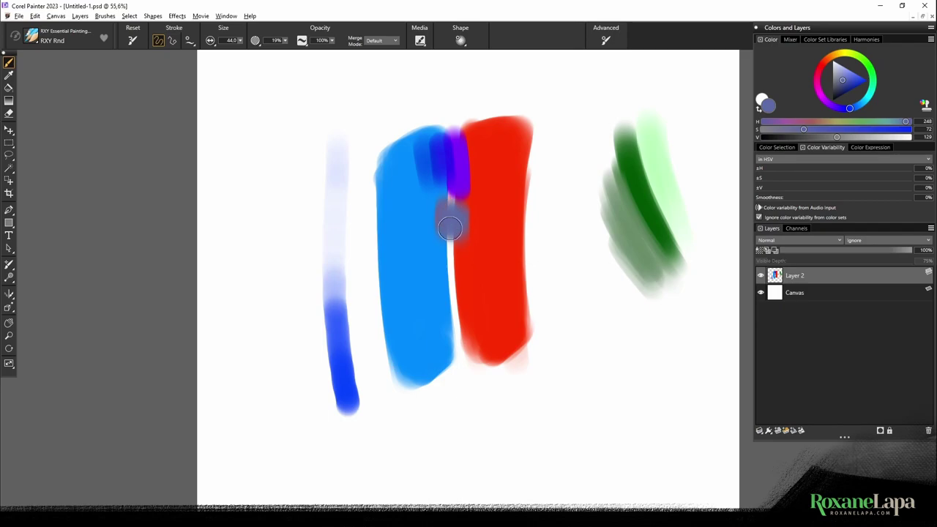
Choose a more saturated violet (H 21, S 142, V 129) and dab it over the blended spot between the bars
click(833, 107)
click(851, 80)
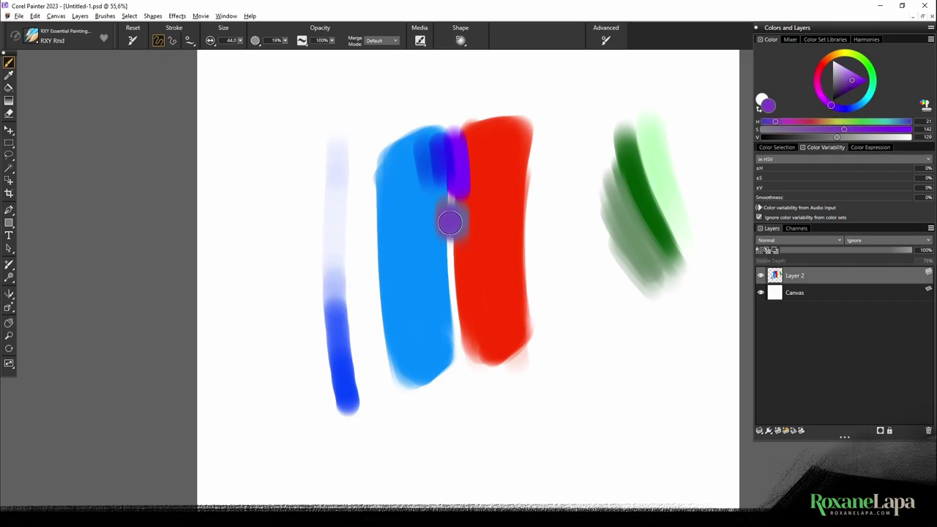
Extend the violet blend across the red bar to its outer edge by repeatedly sampling each intermediate colour and painting it further outward
alt+click(454, 224)
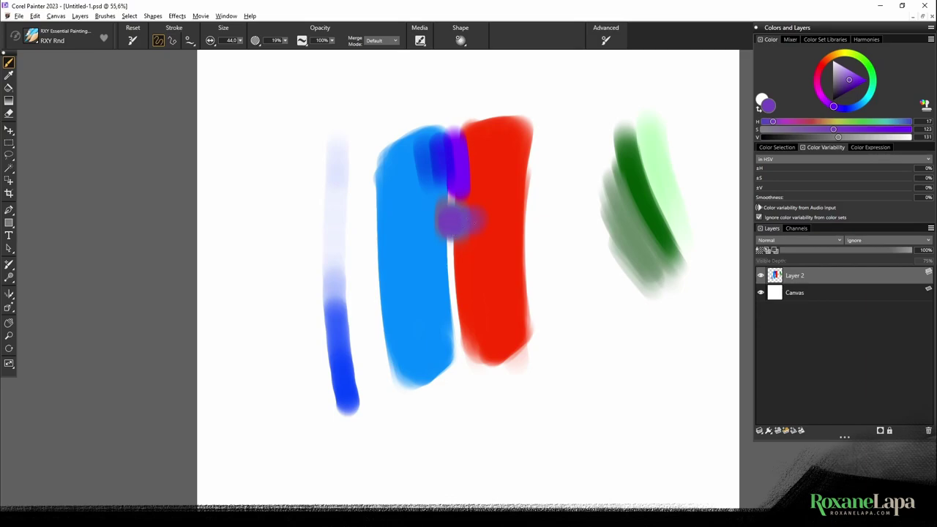
alt+click(477, 223)
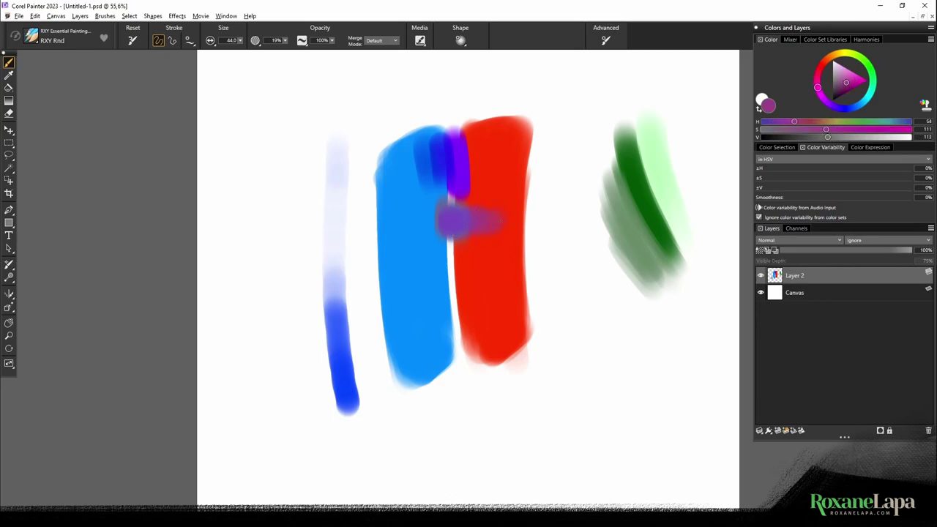
alt+click(497, 219)
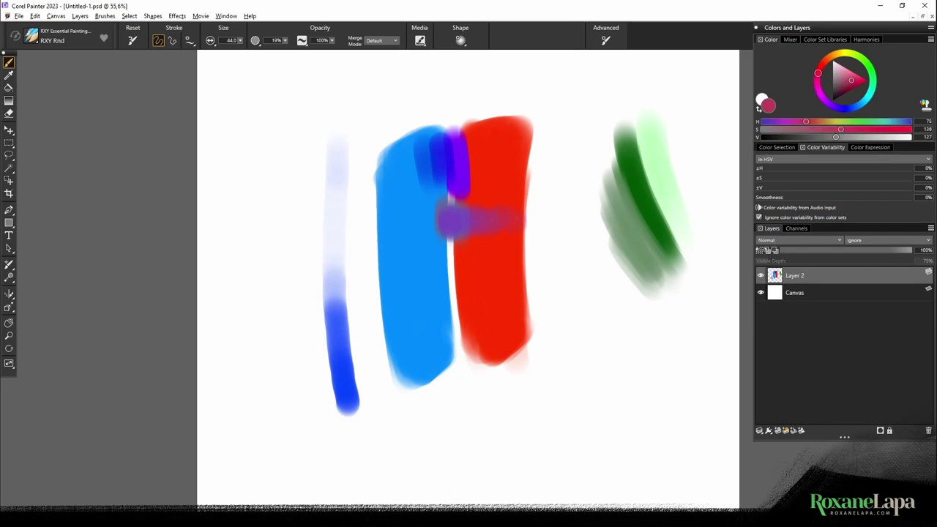
Extend the violet blend across the blue bar to its outer edge, resampling the intermediate colours along the way
alt+click(446, 224)
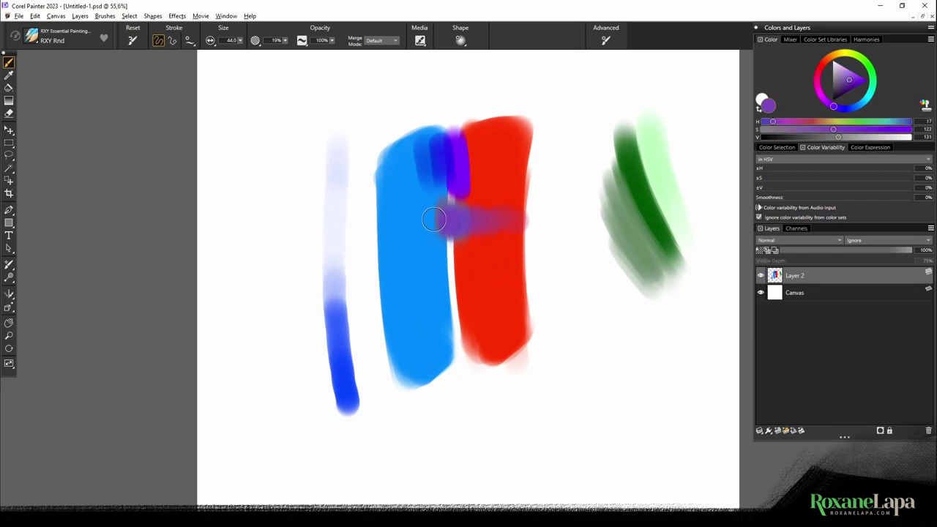
alt+click(425, 222)
drag(425, 222, 412, 231)
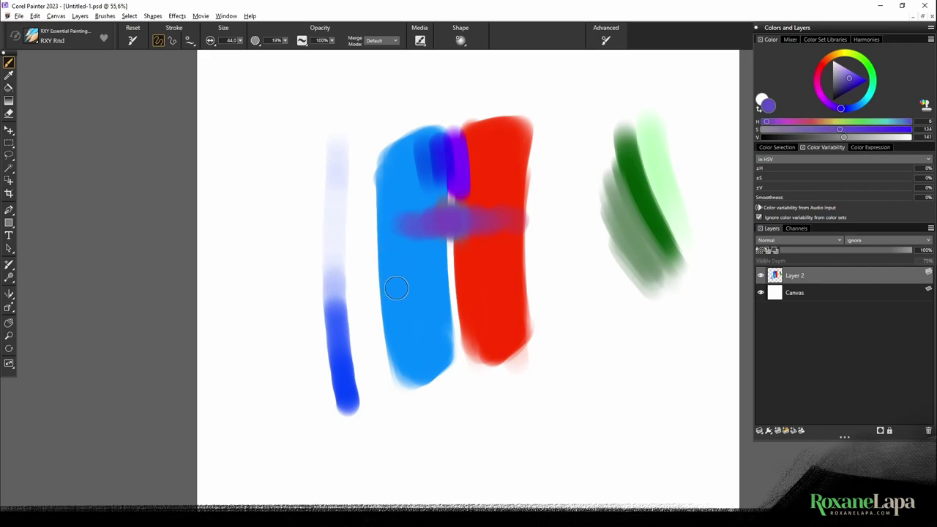
alt+click(405, 228)
alt+click(395, 227)
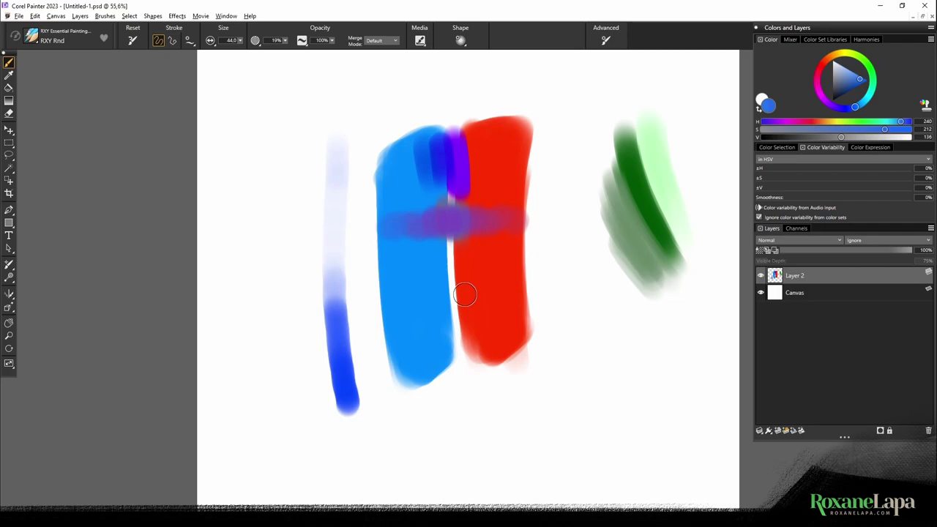
Switch to the pen tablet settings to check which shortcut the pen's lower button has, and close them
key(alt+Tab)
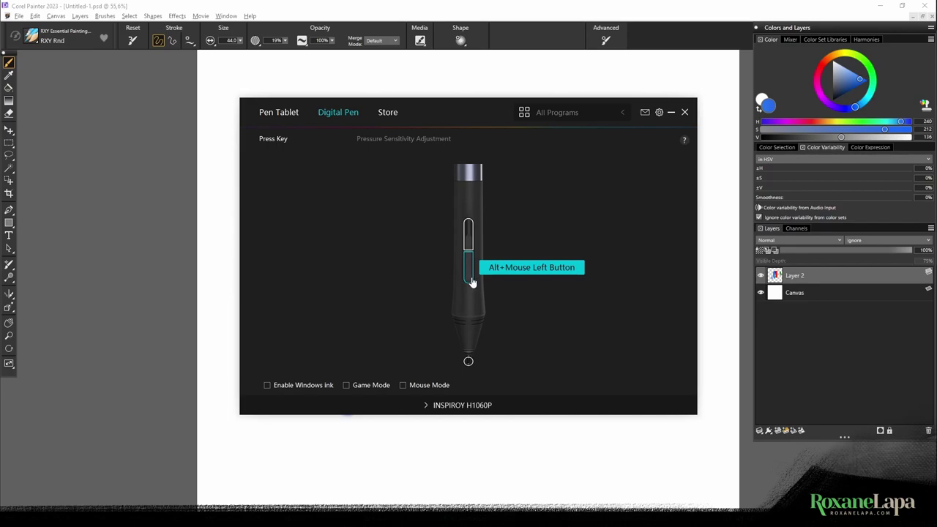
click(684, 113)
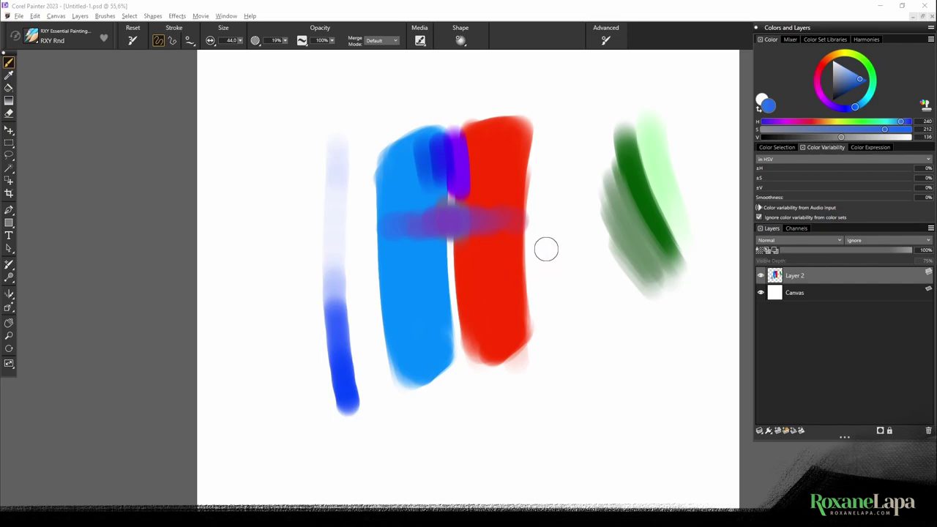
Sample colours in turn from the blue bar, the green strokes and the red bar
mouse_move(551, 219)
mouse_down()
mouse_move(544, 244)
mouse_move(506, 275)
mouse_up()
alt+click(440, 302)
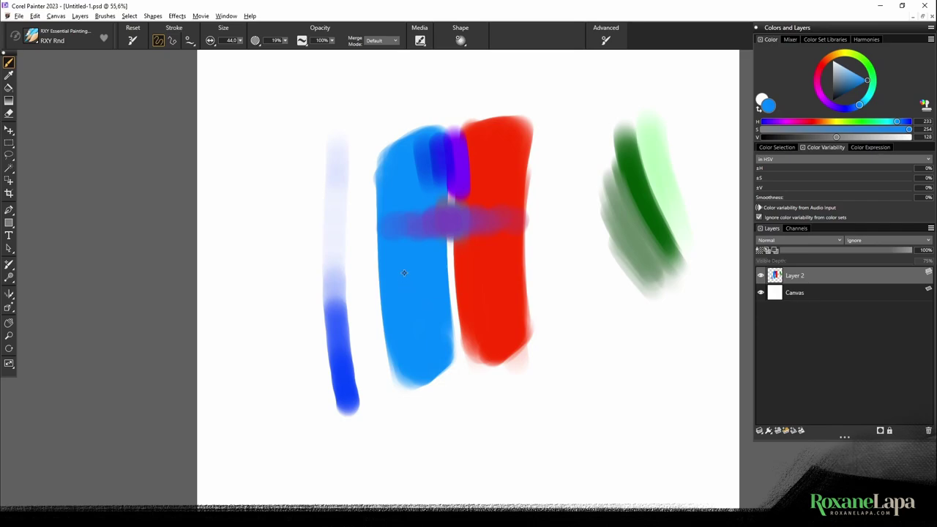
alt+click(587, 265)
mouse_move(554, 276)
mouse_down()
mouse_move(500, 273)
mouse_move(449, 167)
mouse_move(423, 191)
mouse_move(404, 256)
mouse_move(337, 311)
mouse_move(333, 238)
mouse_move(380, 143)
mouse_up()
alt+click(634, 158)
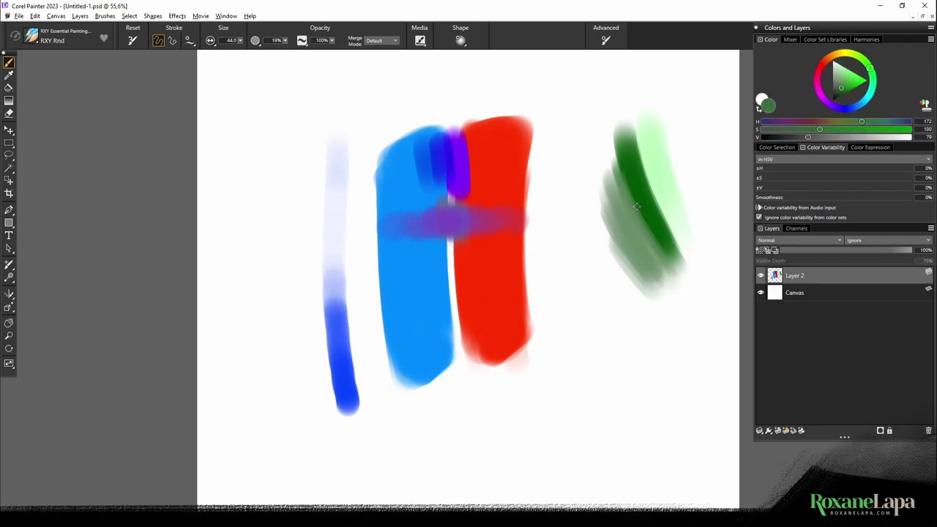
drag(634, 157, 611, 250)
alt+click(474, 317)
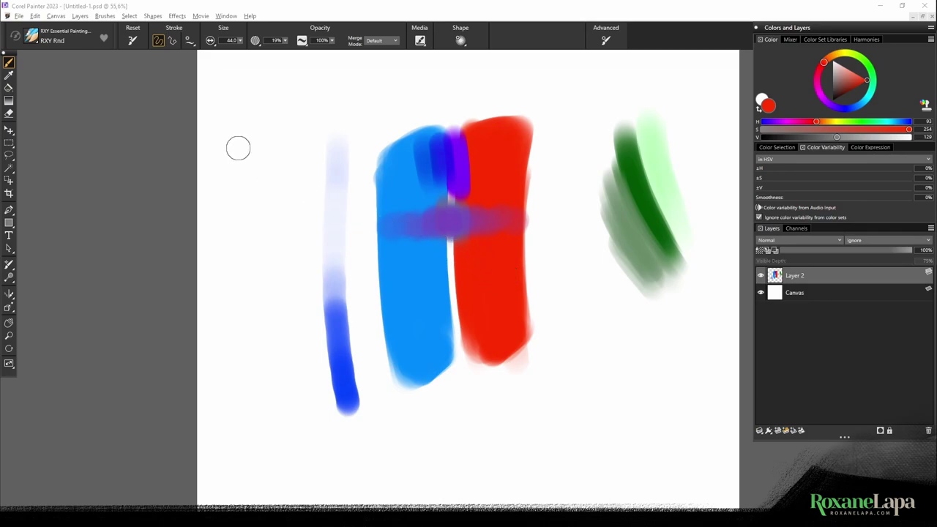
Choose the RXY Rnd Smudger brush from the RXY Essential Painting Brushes category
click(31, 37)
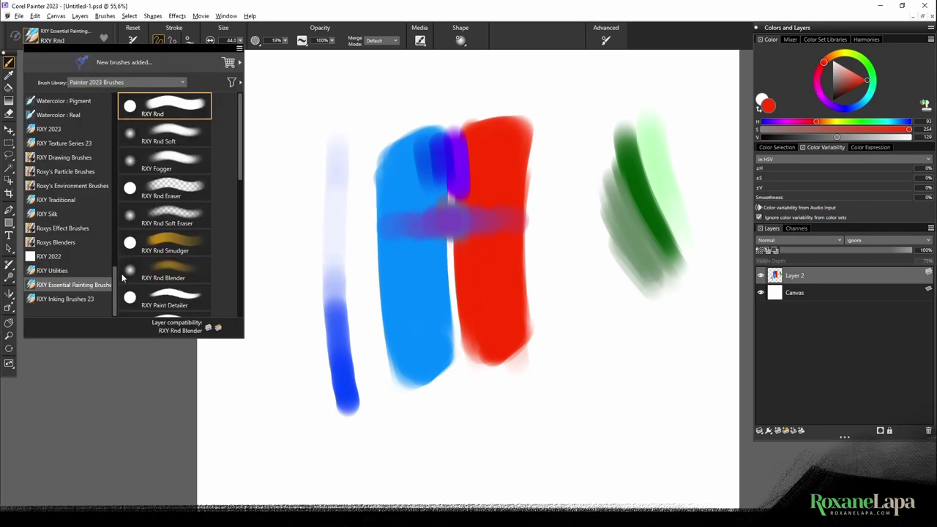
scroll(107, 196, up, 5)
scroll(107, 146, up, 8)
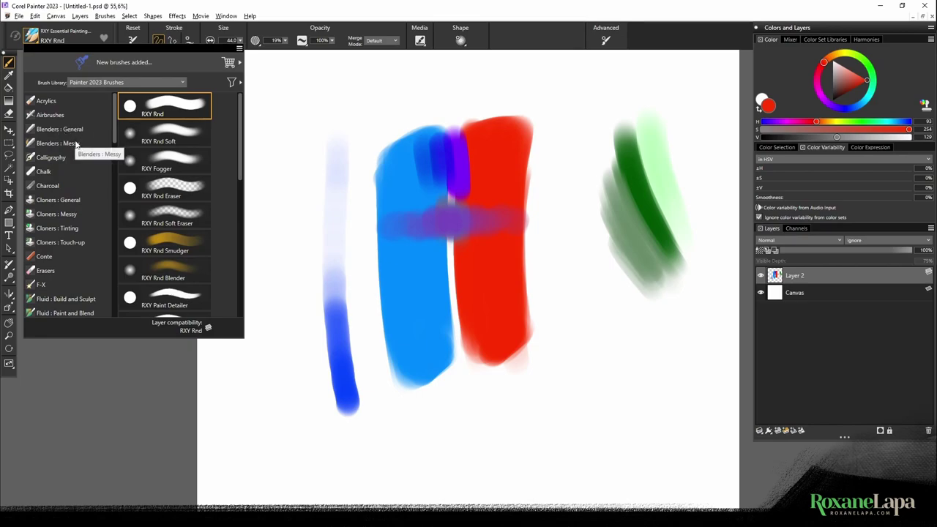
scroll(109, 127, down, 10)
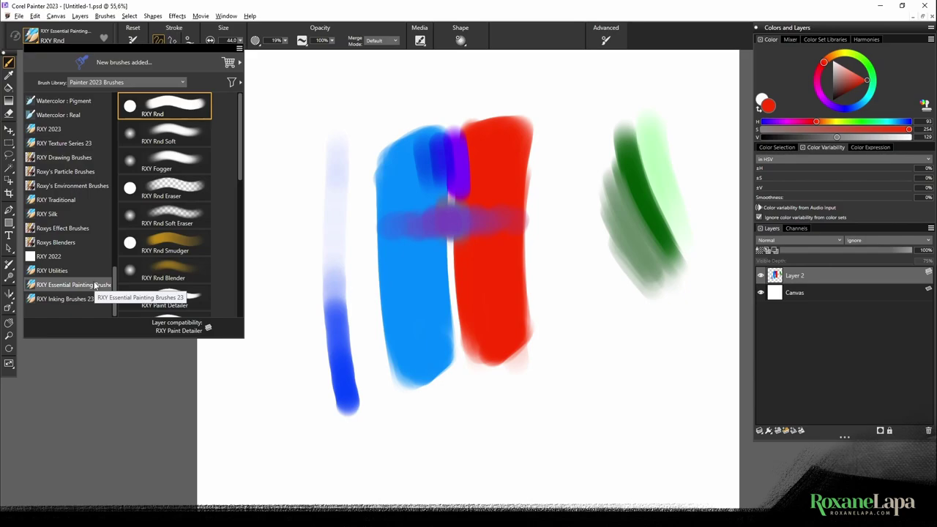
click(179, 249)
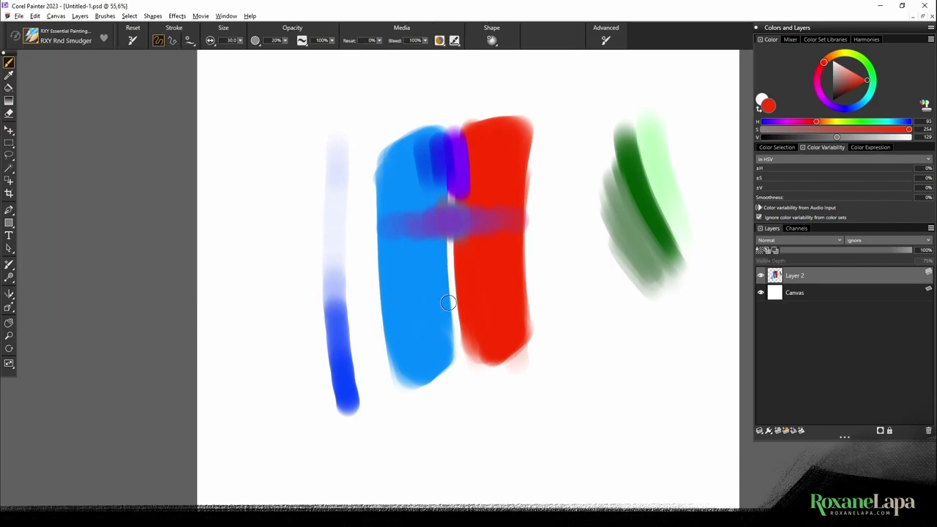
Set the colour to bright green (H 172), and smudge the red bar's outer edge and the gap below the violet band
click(872, 69)
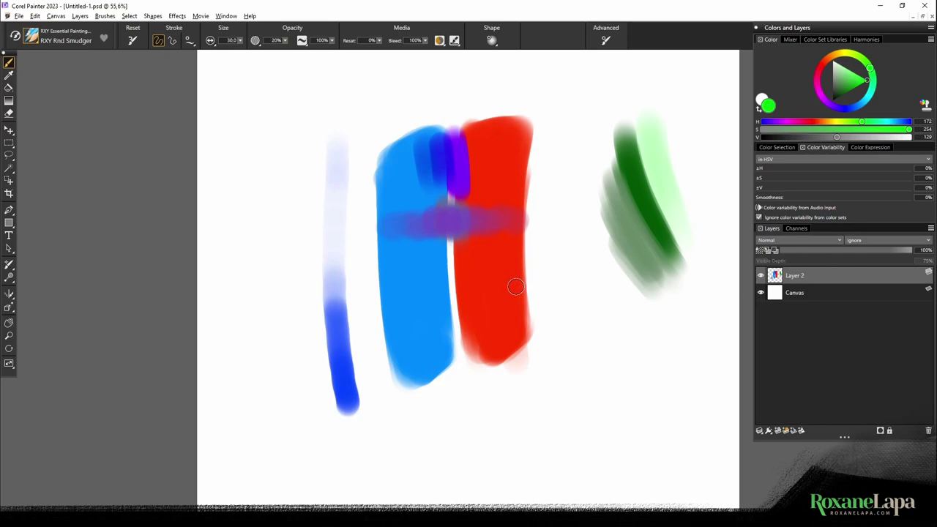
mouse_move(512, 286)
mouse_down()
mouse_move(533, 268)
mouse_move(529, 292)
mouse_move(527, 262)
mouse_move(542, 277)
mouse_move(543, 247)
mouse_move(534, 289)
mouse_move(550, 312)
mouse_up()
mouse_move(433, 254)
mouse_down()
mouse_move(479, 250)
mouse_move(450, 246)
mouse_move(463, 256)
mouse_move(445, 255)
mouse_move(452, 277)
mouse_move(462, 255)
mouse_move(445, 263)
mouse_move(453, 249)
mouse_up()
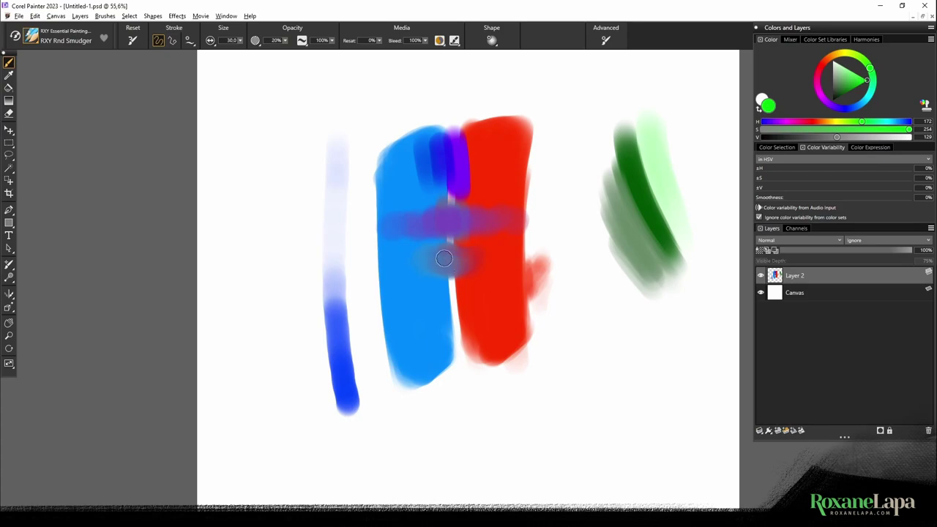
click(761, 276)
click(761, 276)
drag(464, 253, 459, 257)
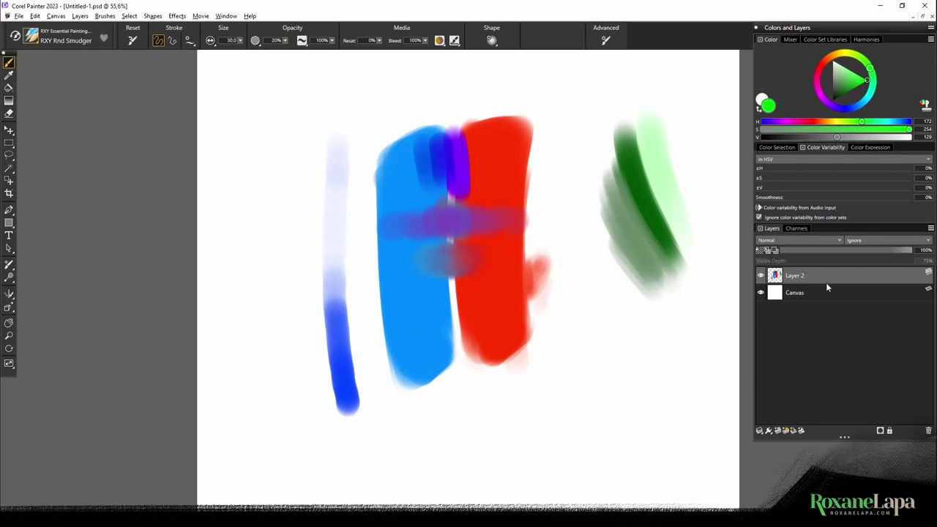
Merge Layer 2 into the Canvas, and smudge the violet patch's edge and the lower gap between the bars
key(ctrl+e)
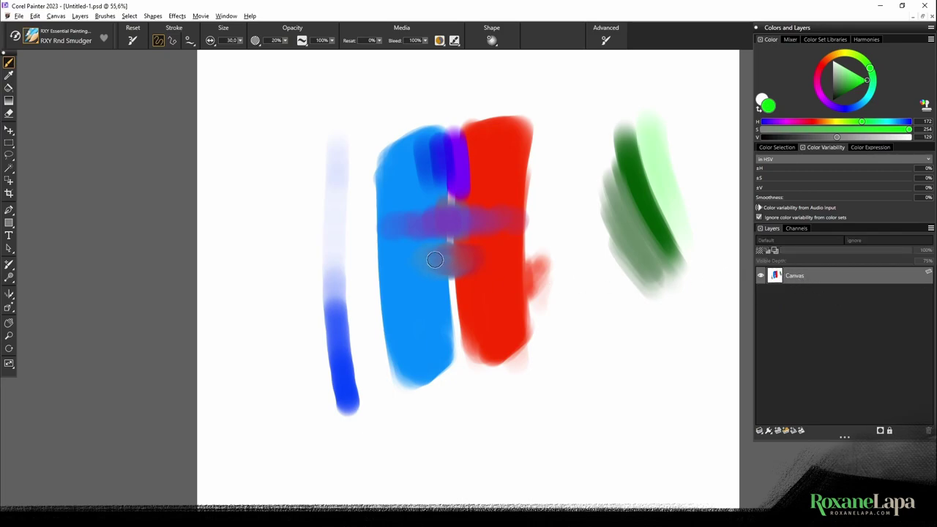
mouse_move(450, 296)
mouse_down()
mouse_move(458, 307)
mouse_move(461, 296)
mouse_move(449, 297)
mouse_move(463, 295)
mouse_move(451, 298)
mouse_up()
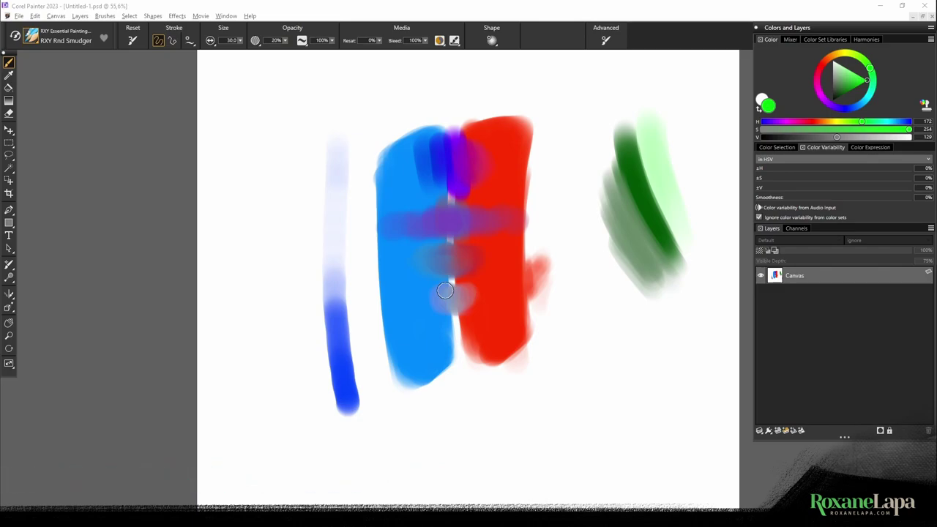
With the RXY Sqr Smudgy brush, paint a green stroke beside the pale blue one and blend green into the blue bar's outer edge
click(30, 38)
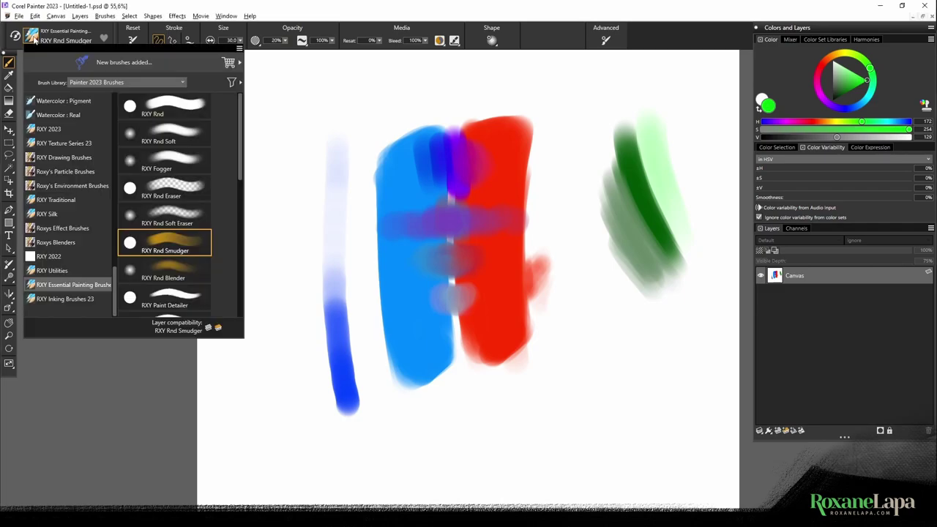
scroll(151, 209, down, 3)
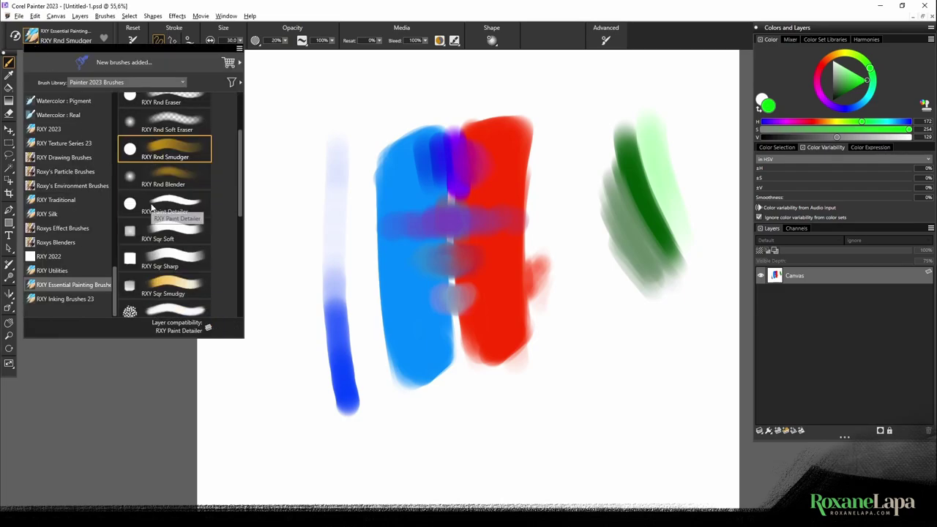
click(179, 290)
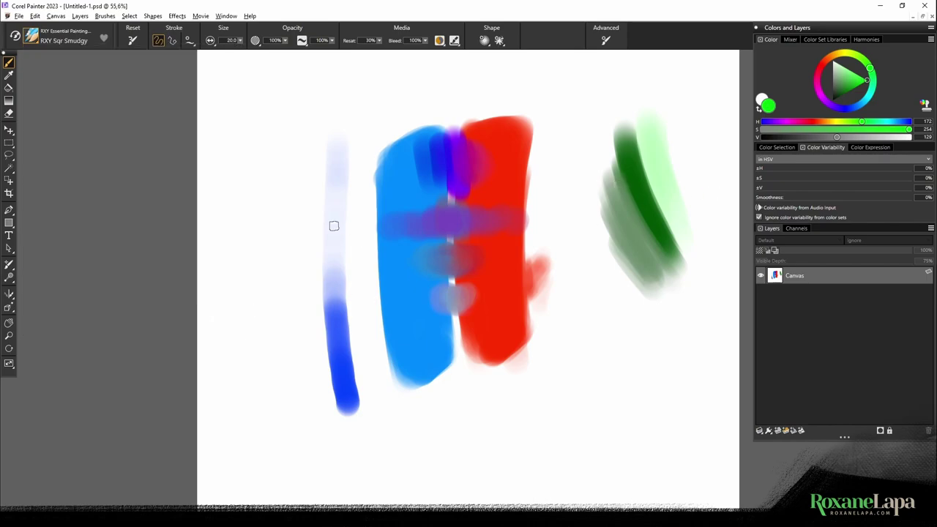
drag(274, 257, 276, 289)
drag(271, 222, 273, 323)
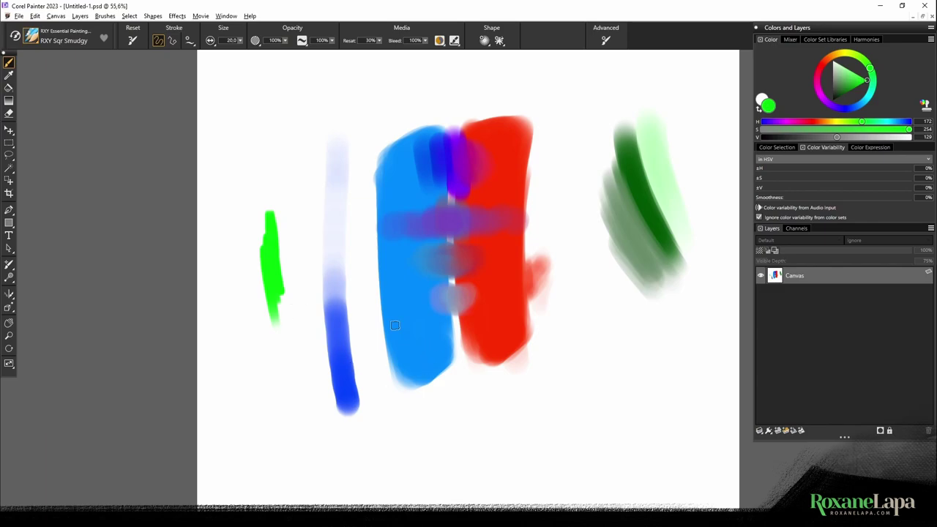
mouse_move(387, 327)
mouse_down()
mouse_move(380, 291)
mouse_move(379, 326)
mouse_move(381, 299)
mouse_move(376, 314)
mouse_move(399, 302)
mouse_move(388, 299)
mouse_move(406, 309)
mouse_move(378, 290)
mouse_up()
In the brush's blending settings, set the resaturation amount to 9% and its expression to Pressure
click(809, 28)
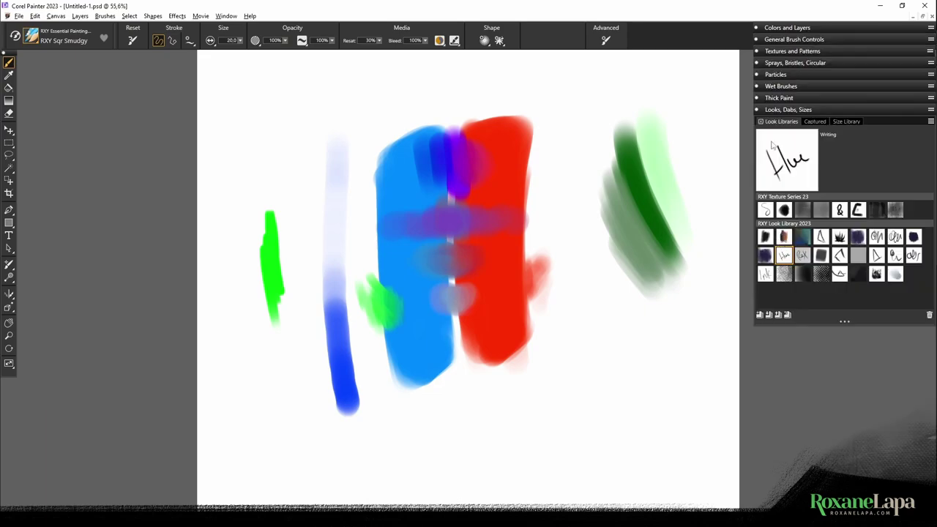
click(806, 40)
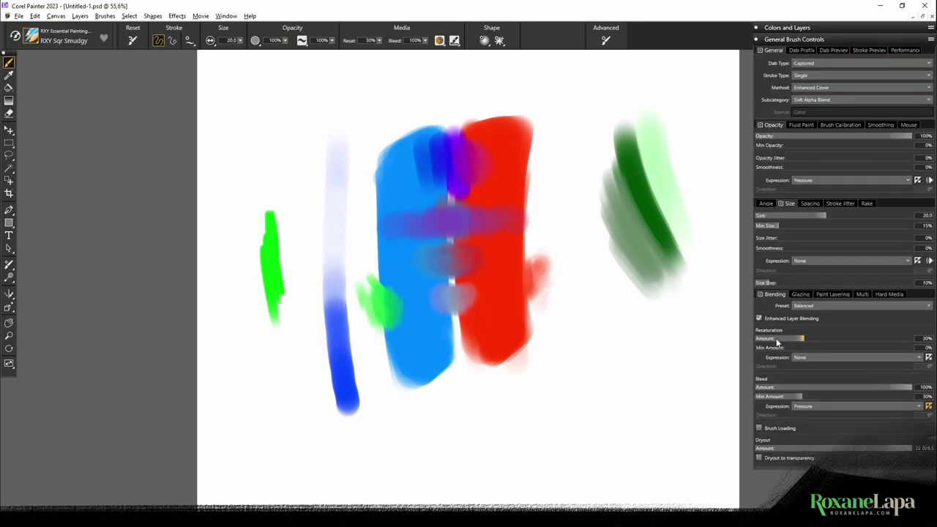
mouse_move(771, 342)
click(770, 340)
click(833, 358)
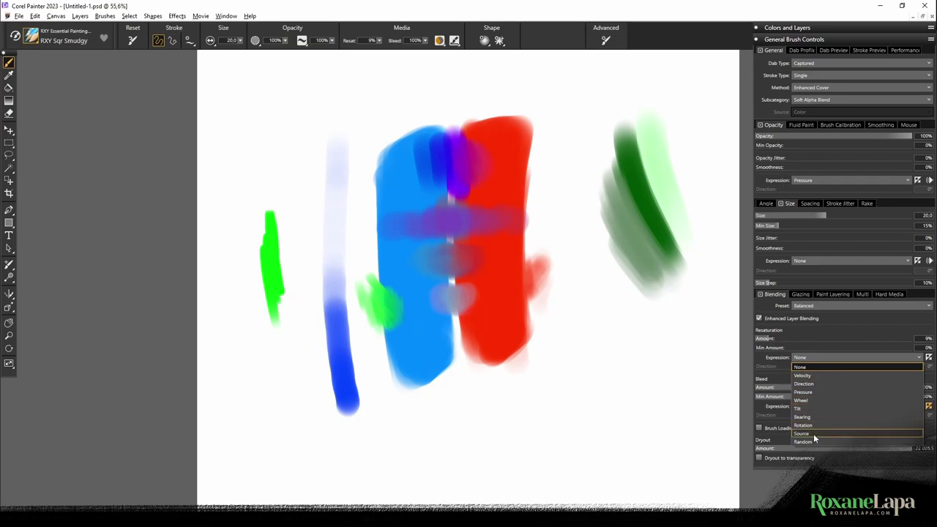
click(820, 393)
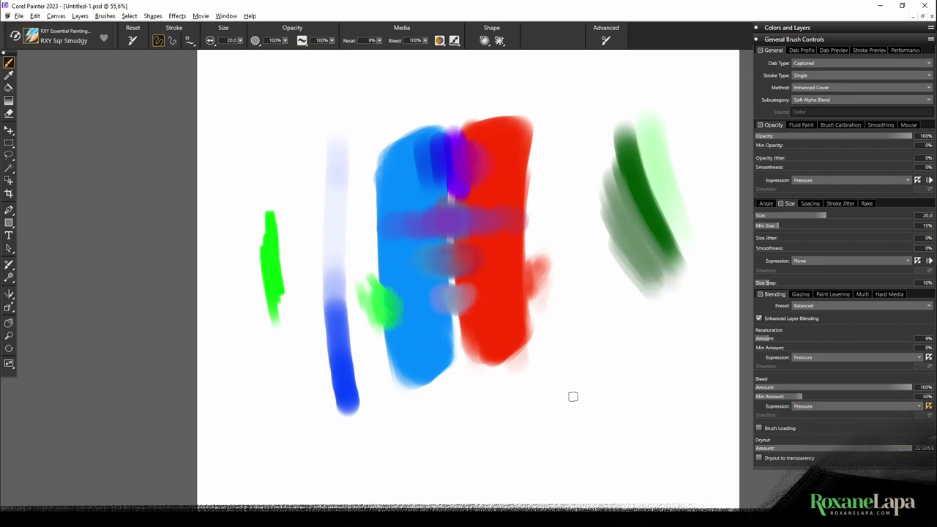
Blend green into the blue bar's lower outer edge, smudge the lower gap between the bars, and dab a bluish patch onto the red bar
drag(388, 355, 389, 344)
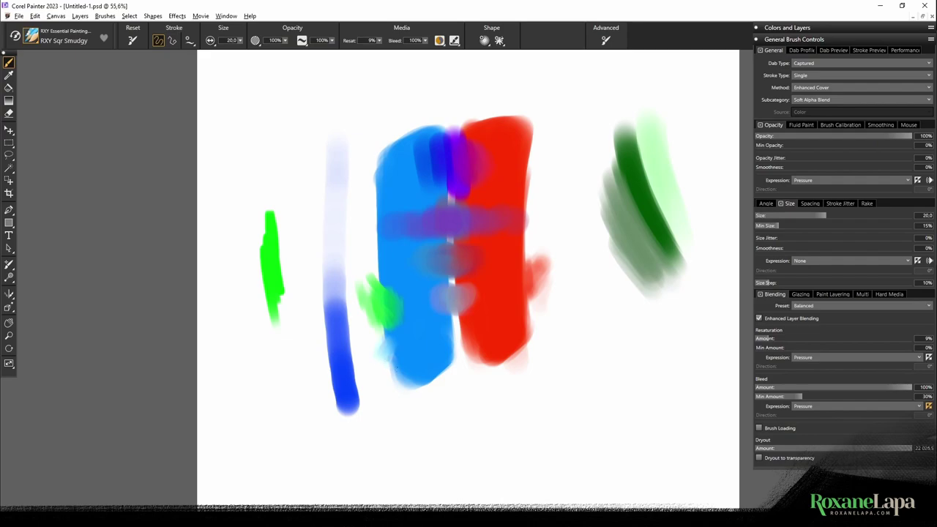
drag(395, 372, 388, 356)
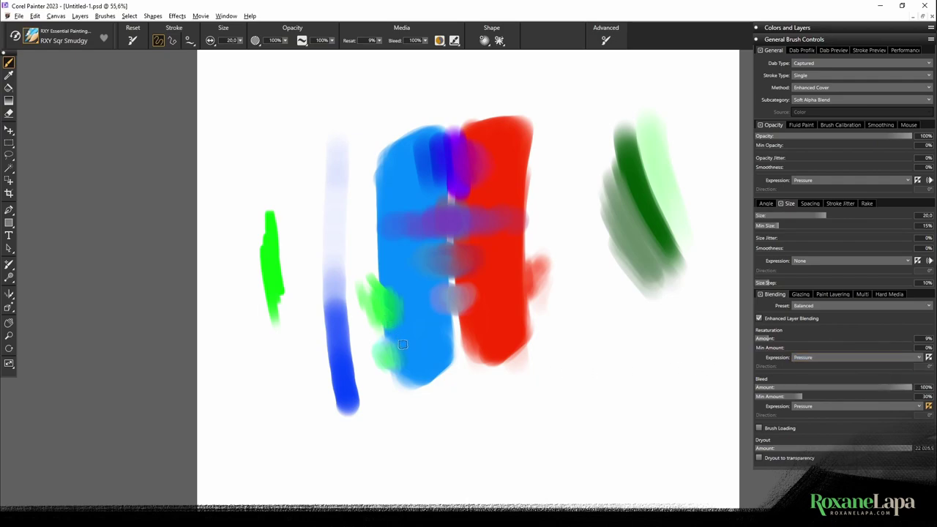
mouse_move(454, 335)
mouse_down()
mouse_move(457, 322)
mouse_move(458, 345)
mouse_move(459, 322)
mouse_move(447, 348)
mouse_up()
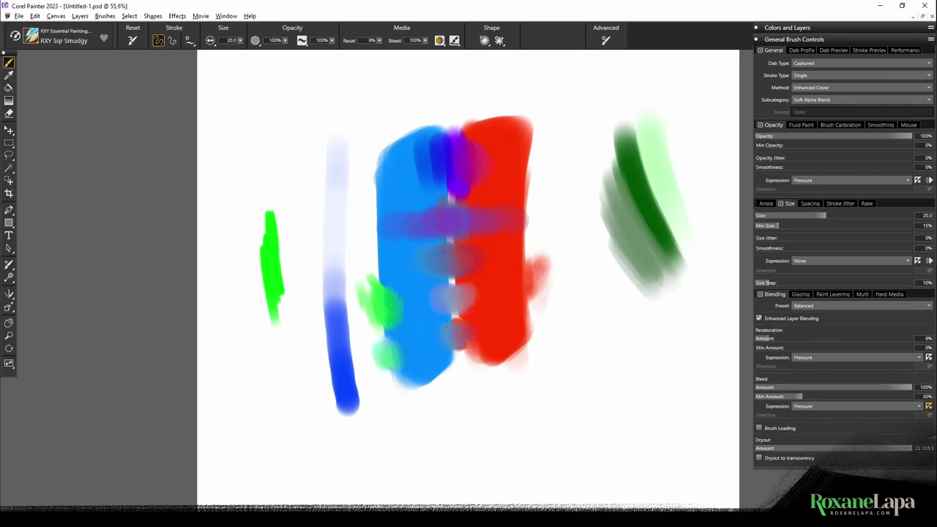
drag(487, 315, 492, 338)
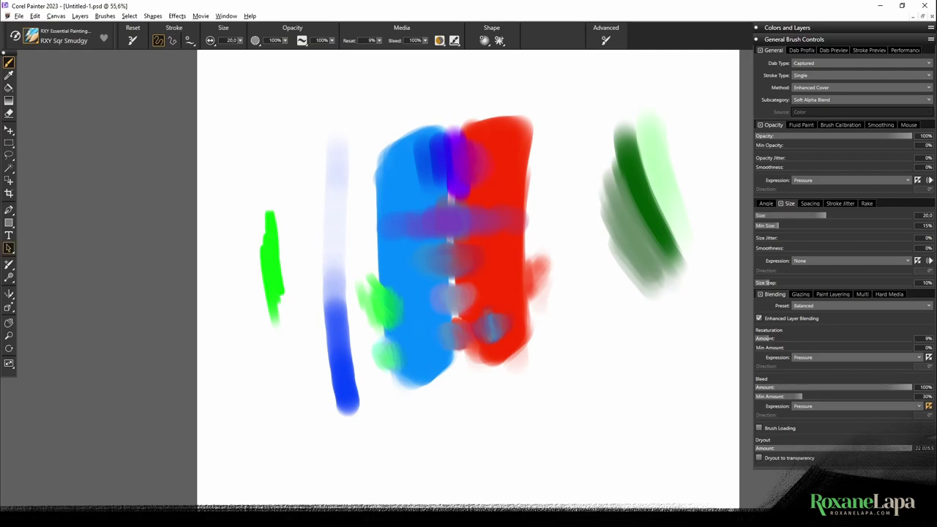
Switch back to the RXY Rnd brush and set its opacity to 19%
click(31, 38)
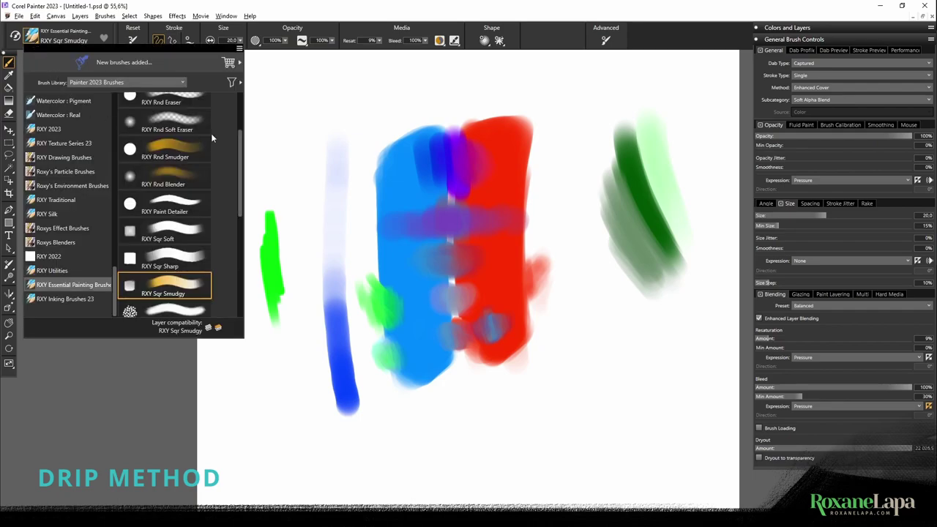
click(240, 98)
click(171, 108)
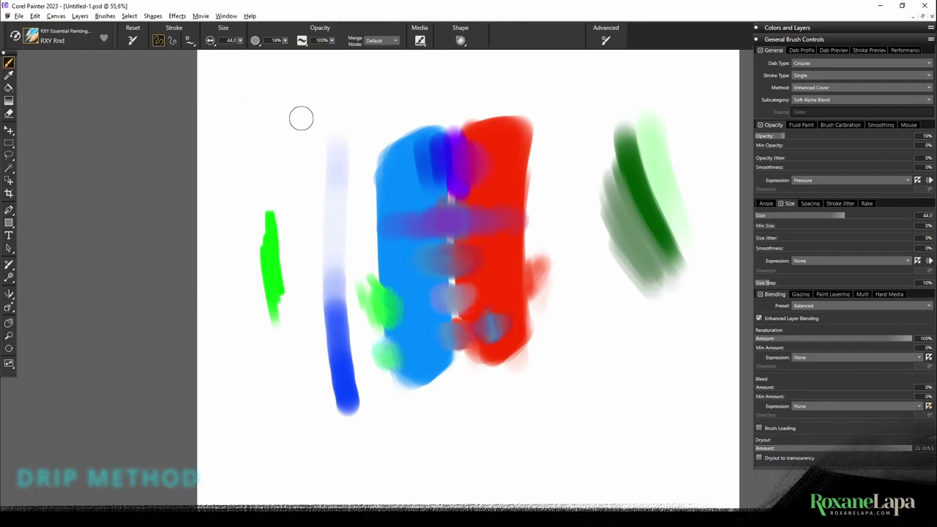
key(1)
key(9)
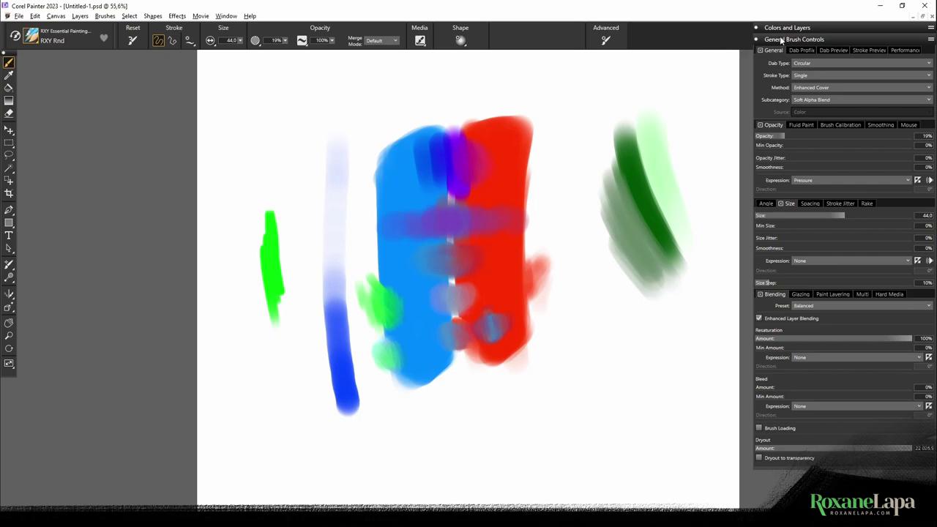
Set the brush's method to Drip and smear blue strokes along the red bar's upper and lower outer edge
click(819, 87)
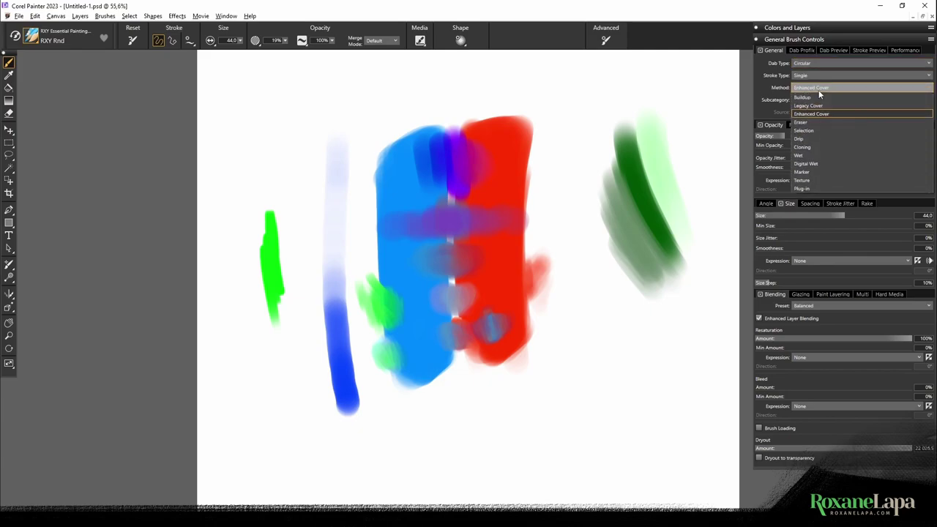
click(809, 139)
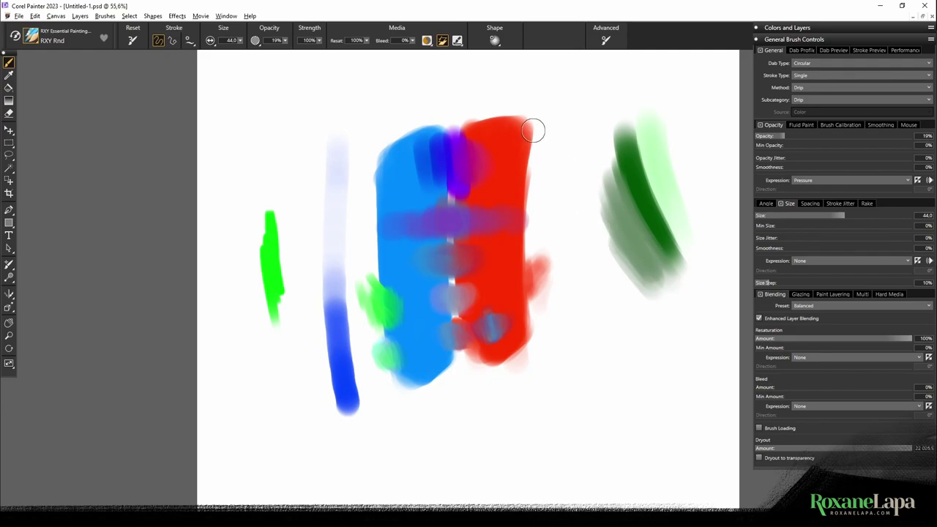
mouse_move(522, 145)
mouse_down()
mouse_move(553, 150)
mouse_move(523, 143)
mouse_move(542, 170)
mouse_move(522, 175)
mouse_move(539, 161)
mouse_move(528, 143)
mouse_move(558, 154)
mouse_move(538, 142)
mouse_move(521, 160)
mouse_move(540, 201)
mouse_up()
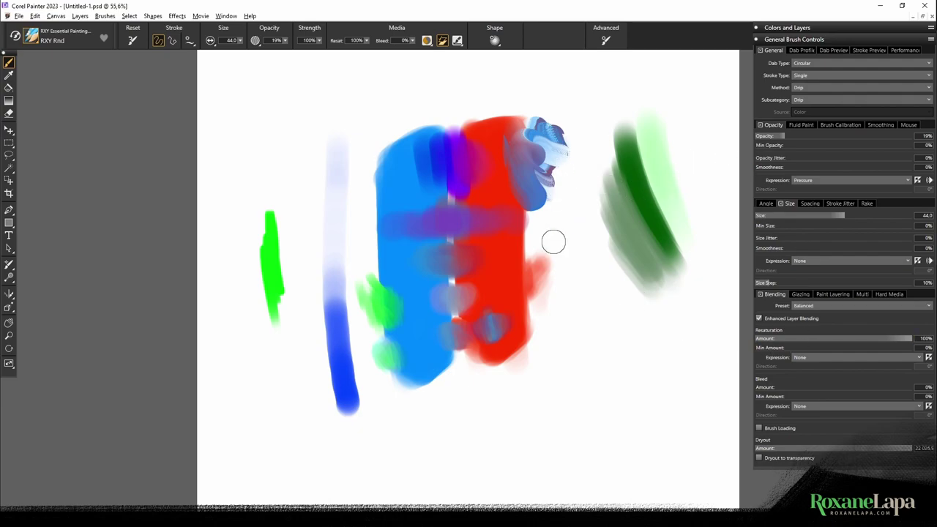
mouse_move(537, 196)
mouse_down()
mouse_move(540, 173)
mouse_move(561, 178)
mouse_move(541, 167)
mouse_move(534, 130)
mouse_up()
mouse_move(528, 256)
mouse_down()
mouse_move(565, 276)
mouse_move(535, 242)
mouse_move(515, 277)
mouse_move(560, 275)
mouse_move(529, 299)
mouse_move(546, 311)
mouse_up()
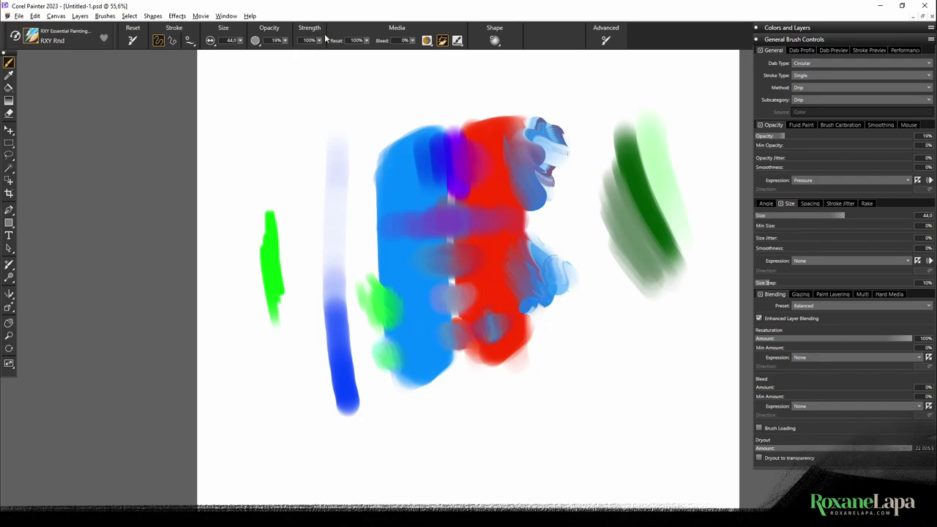
Lower the brush strength to 12% and blend blue strokes outward from the red bar's lower outer edge
click(319, 41)
click(404, 54)
click(319, 40)
drag(300, 53, 281, 52)
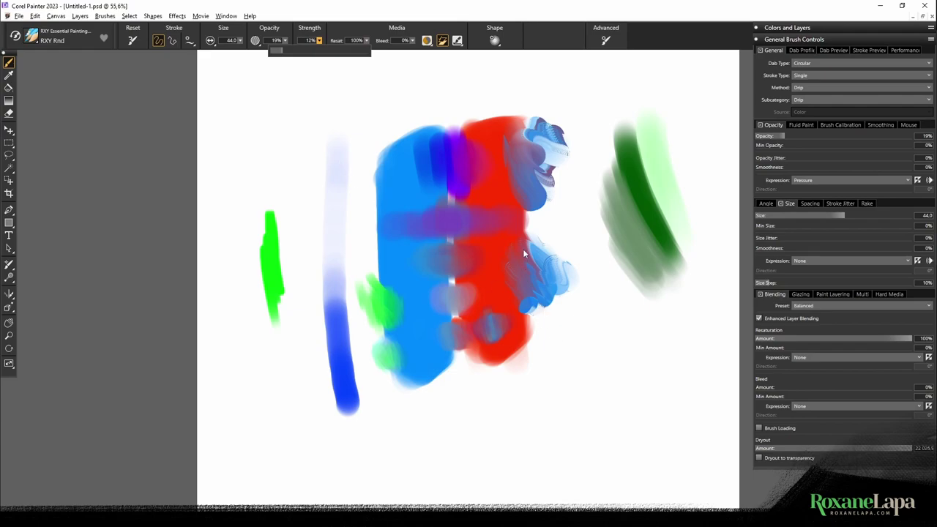
mouse_move(519, 220)
mouse_down()
mouse_move(553, 277)
mouse_move(516, 314)
mouse_move(543, 352)
mouse_move(548, 297)
mouse_move(581, 303)
mouse_move(564, 293)
mouse_move(590, 319)
mouse_move(601, 297)
mouse_move(534, 278)
mouse_move(574, 267)
mouse_up()
mouse_move(557, 325)
mouse_down()
mouse_move(563, 353)
mouse_move(569, 249)
mouse_up()
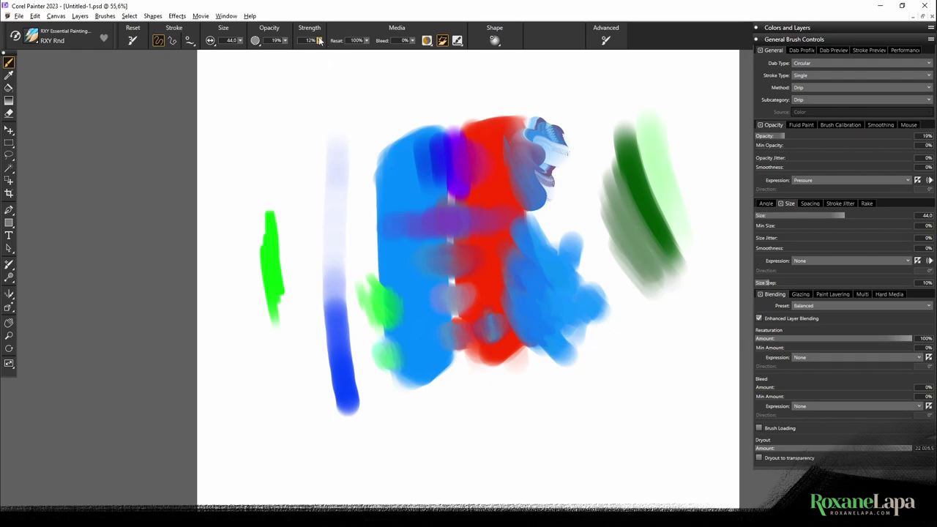
Reduce the brush strength to 4% and paint more blue over the outer part of the blue patch beside the red bar
click(318, 40)
drag(292, 52, 274, 53)
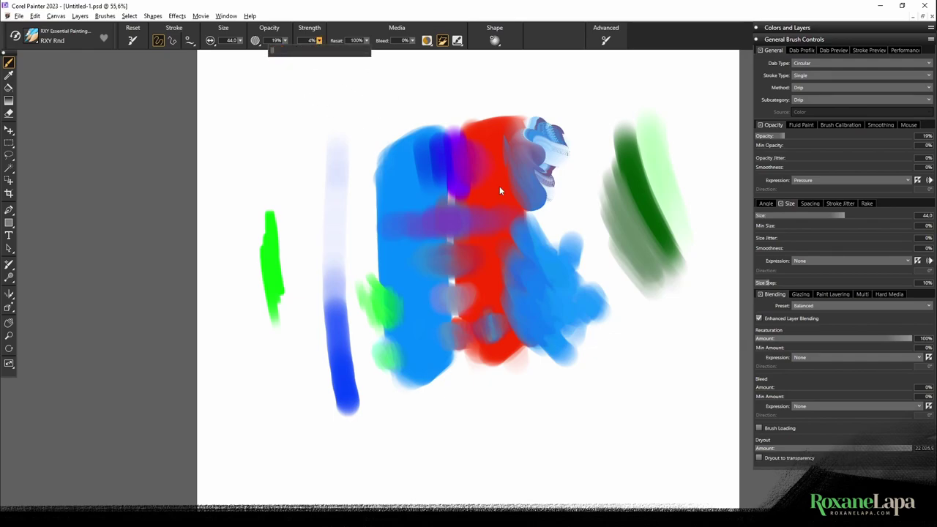
mouse_move(557, 219)
mouse_down()
mouse_move(561, 243)
mouse_move(588, 281)
mouse_up()
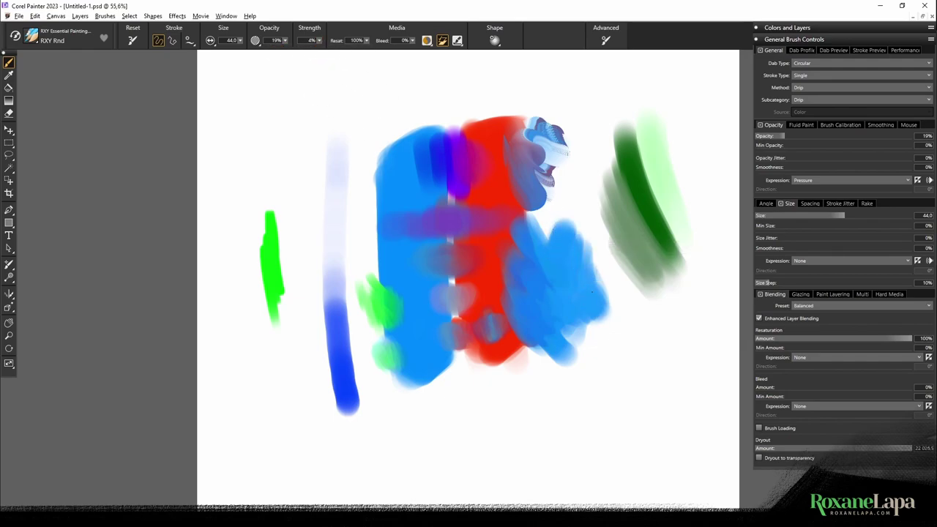
Sample red from the top of the red bar and blend it over the lower outer part of the blue patch
alt+click(488, 124)
mouse_move(598, 315)
mouse_down()
mouse_move(610, 317)
mouse_move(602, 341)
mouse_move(586, 308)
mouse_move(594, 282)
mouse_move(585, 326)
mouse_move(569, 304)
mouse_move(601, 265)
mouse_move(594, 333)
mouse_move(571, 364)
mouse_move(563, 330)
mouse_up()
mouse_move(586, 270)
mouse_down()
mouse_move(556, 319)
mouse_move(570, 300)
mouse_move(573, 319)
mouse_move(566, 309)
mouse_move(560, 321)
mouse_move(584, 287)
mouse_move(583, 247)
mouse_move(551, 357)
mouse_up()
mouse_move(567, 317)
mouse_down()
mouse_move(581, 253)
mouse_move(559, 323)
mouse_move(584, 290)
mouse_move(595, 320)
mouse_move(566, 356)
mouse_up()
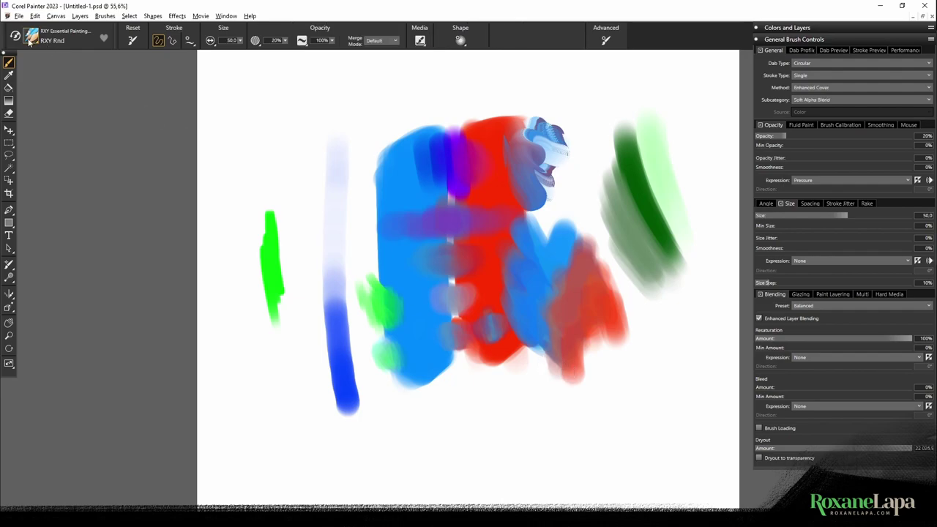
With the RXY Rnd Smudger set to the Drip method, 22% strength and size 200, smudge the blue and red bars into each other
click(32, 40)
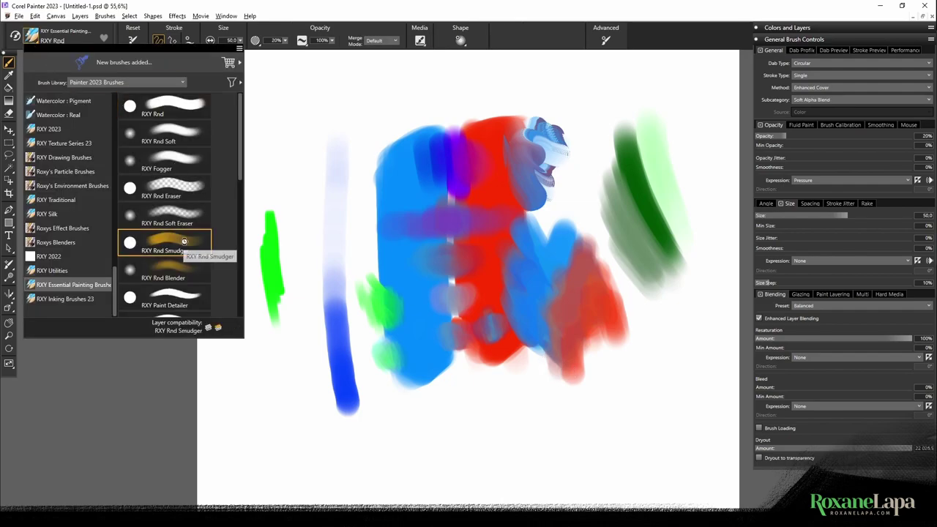
click(165, 245)
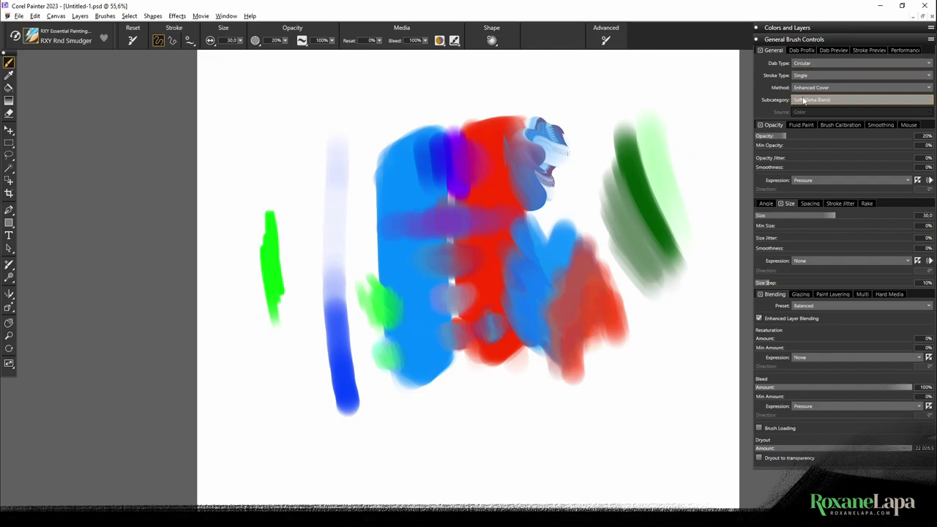
click(827, 89)
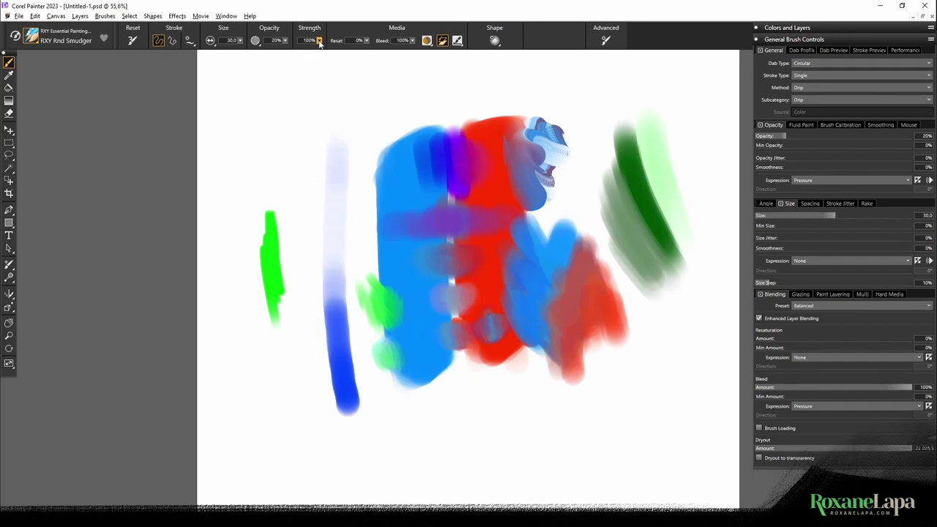
drag(320, 42, 292, 52)
key(Return)
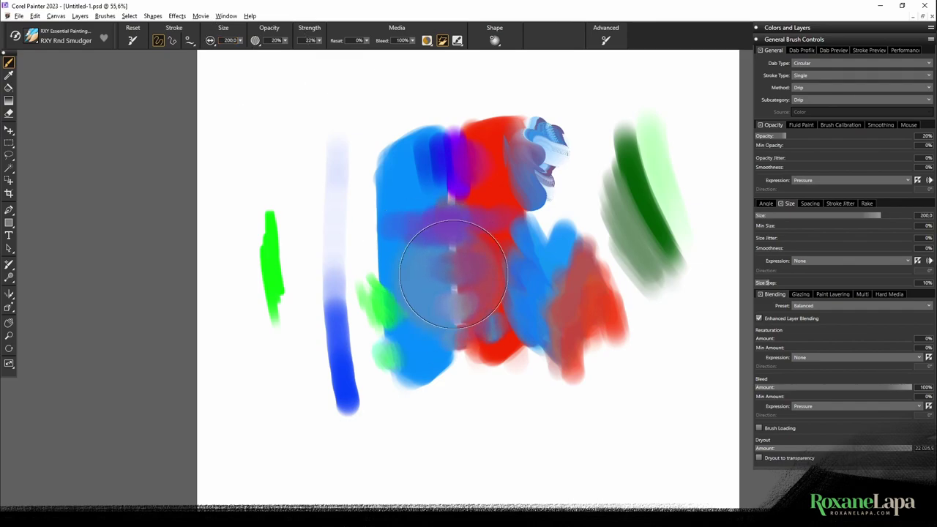
mouse_move(476, 268)
mouse_down()
mouse_move(444, 256)
mouse_move(475, 223)
mouse_up()
mouse_move(456, 179)
mouse_down()
mouse_move(463, 238)
mouse_move(449, 240)
mouse_move(462, 281)
mouse_move(479, 265)
mouse_move(423, 252)
mouse_move(487, 250)
mouse_move(463, 234)
mouse_move(533, 200)
mouse_move(526, 233)
mouse_move(546, 239)
mouse_move(552, 220)
mouse_move(522, 235)
mouse_move(523, 224)
mouse_move(582, 253)
mouse_move(544, 255)
mouse_move(562, 284)
mouse_move(535, 328)
mouse_move(465, 323)
mouse_move(471, 278)
mouse_move(455, 190)
mouse_move(474, 167)
mouse_move(409, 173)
mouse_move(454, 124)
mouse_move(480, 121)
mouse_move(515, 145)
mouse_up()
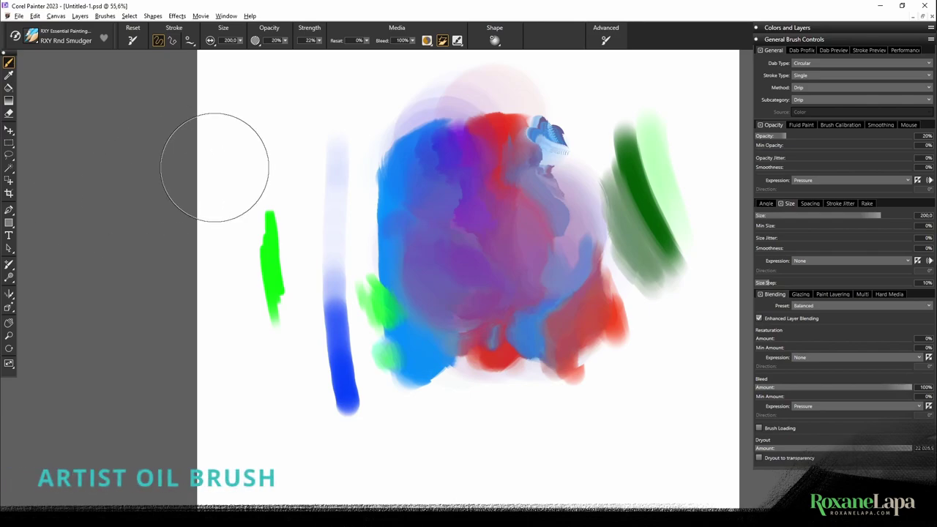
Choose the Oily Filbert brush from Oils : Artists', then paint over the pale blue stroke's upper part and the blue area's upper outer edge
click(32, 38)
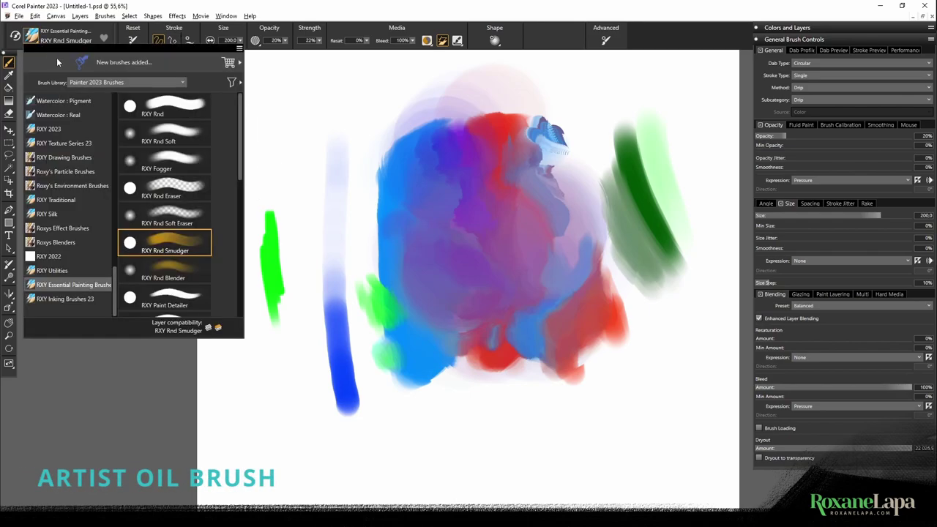
mouse_move(114, 280)
mouse_down()
mouse_move(114, 108)
mouse_move(120, 156)
mouse_up()
click(62, 257)
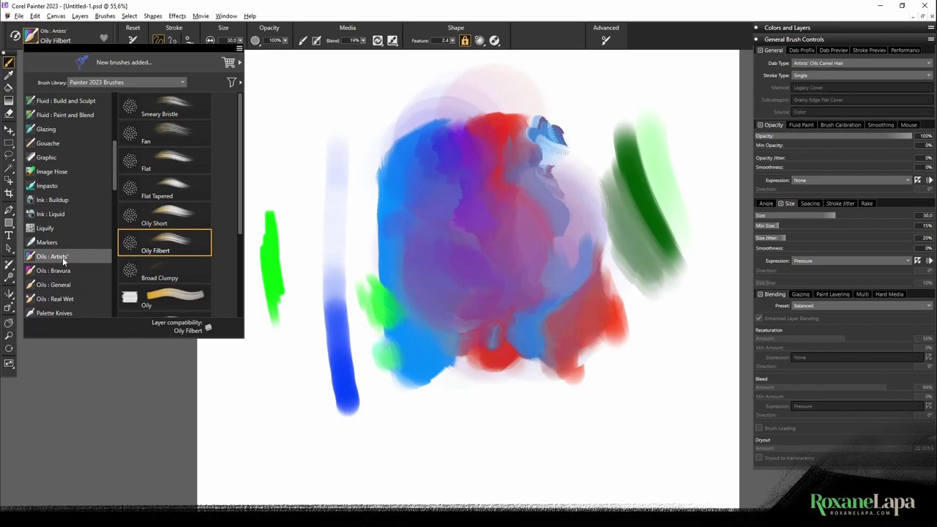
click(168, 246)
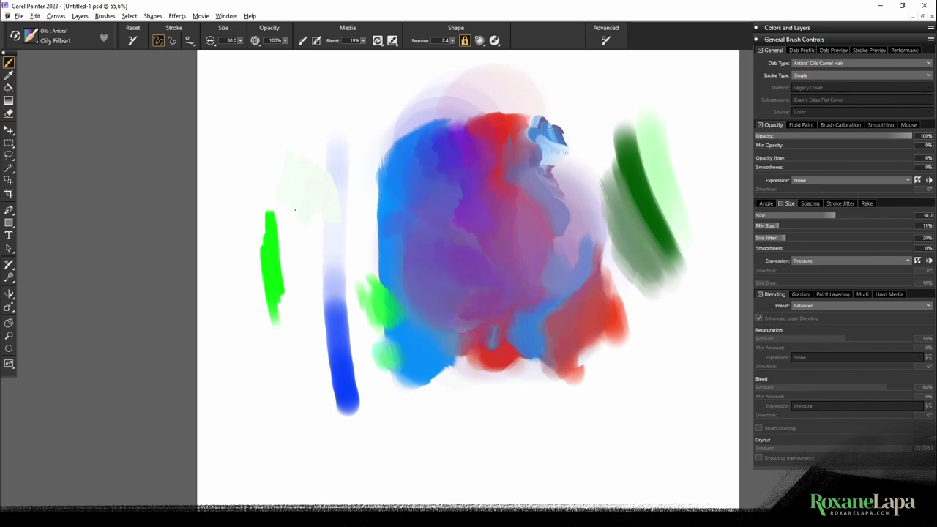
drag(309, 225, 326, 223)
mouse_move(380, 161)
mouse_down()
mouse_move(394, 187)
mouse_move(421, 165)
mouse_up()
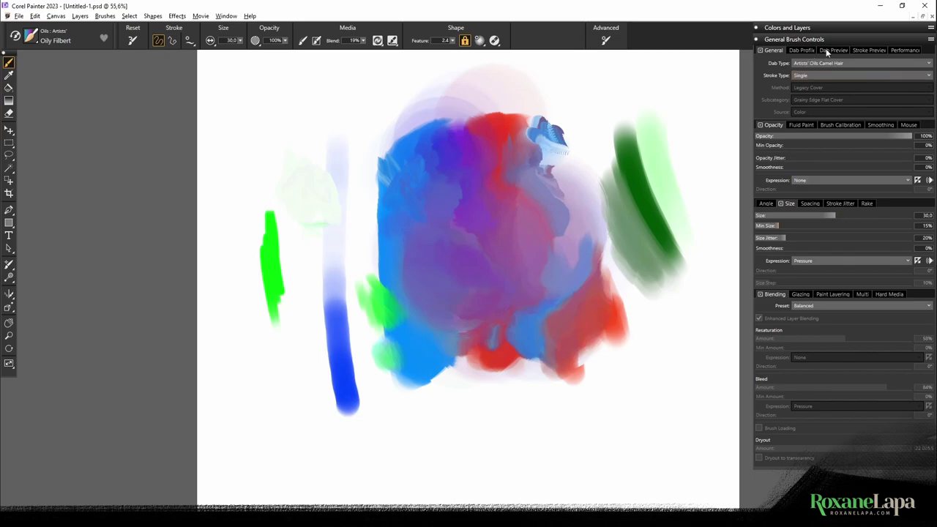
Enable brush calibration for the Oily Filbert brush and set its pressure power to 0.15
click(842, 126)
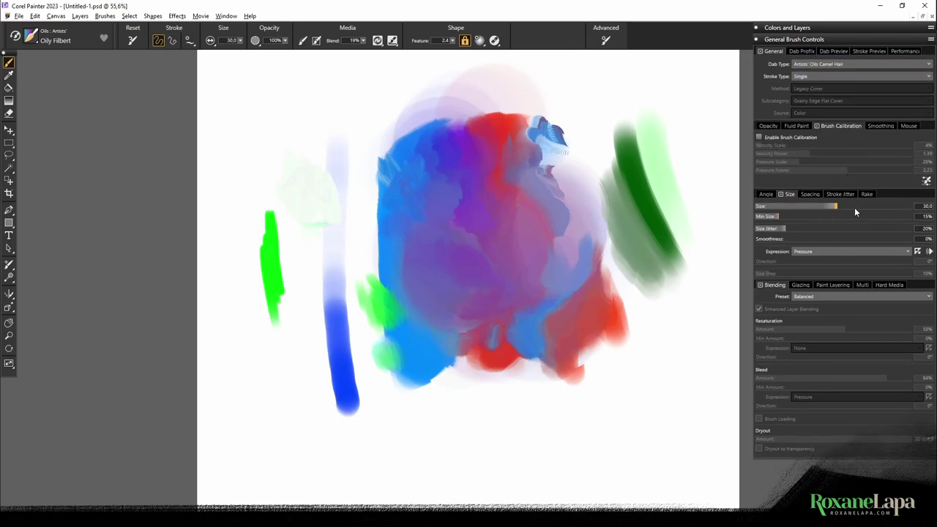
click(759, 137)
click(800, 170)
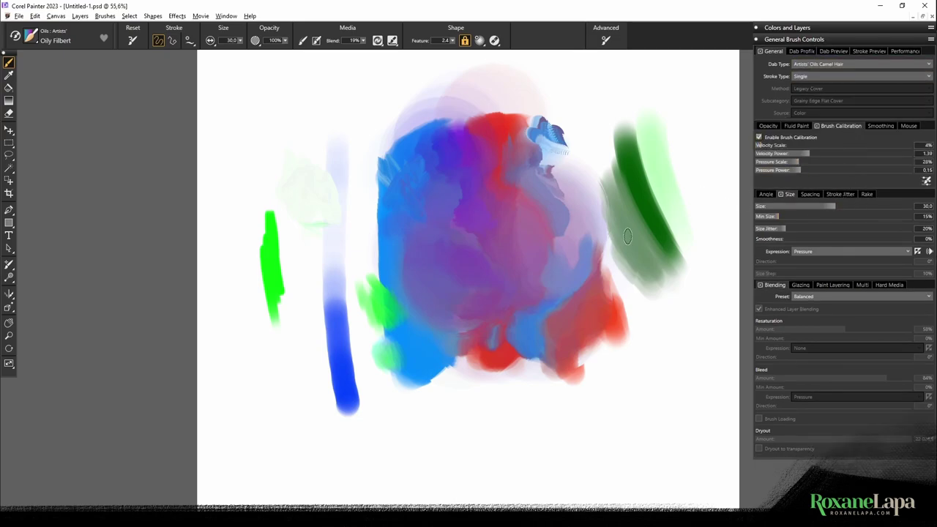
Paint green strokes blending into the blue area's outer edge, the purple middle, and the upper part of the dark green stroke
mouse_move(314, 250)
mouse_down()
mouse_move(359, 278)
mouse_move(373, 263)
mouse_move(366, 256)
mouse_move(380, 314)
mouse_move(403, 264)
mouse_move(366, 234)
mouse_move(414, 256)
mouse_move(377, 253)
mouse_move(428, 286)
mouse_move(411, 228)
mouse_move(400, 291)
mouse_up()
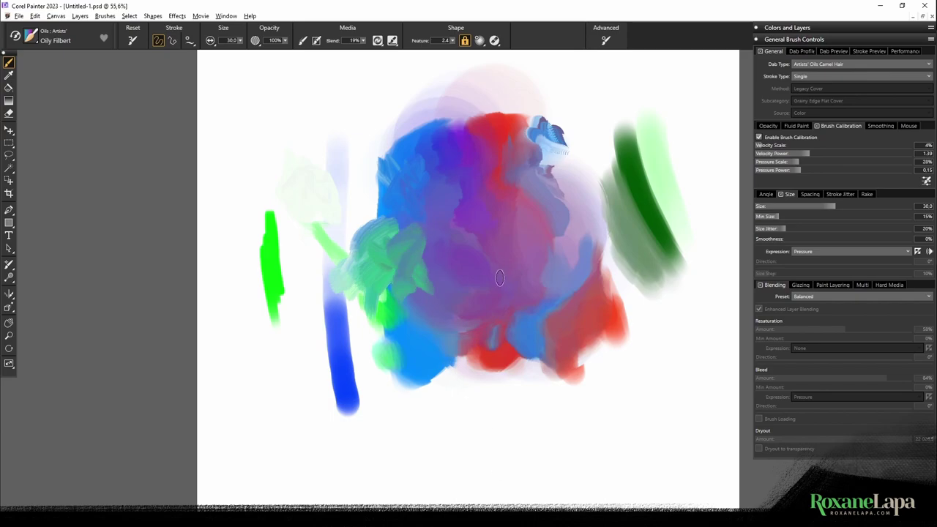
mouse_move(501, 293)
mouse_down()
mouse_move(477, 276)
mouse_move(488, 243)
mouse_move(465, 264)
mouse_move(468, 241)
mouse_move(517, 274)
mouse_up()
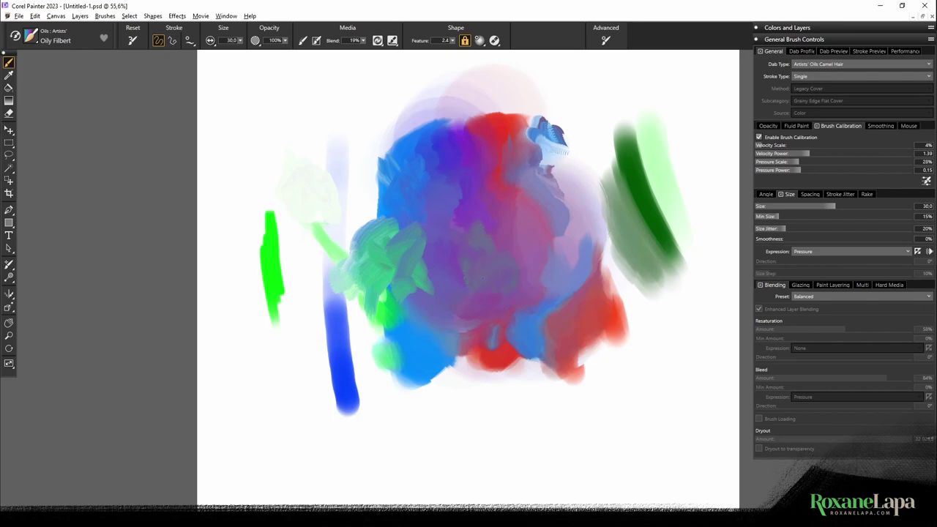
mouse_move(652, 175)
mouse_down()
mouse_move(643, 192)
mouse_move(656, 213)
mouse_move(649, 216)
mouse_move(668, 180)
mouse_move(678, 193)
mouse_up()
mouse_move(632, 153)
mouse_down()
mouse_move(632, 166)
mouse_move(645, 173)
mouse_move(630, 154)
mouse_up()
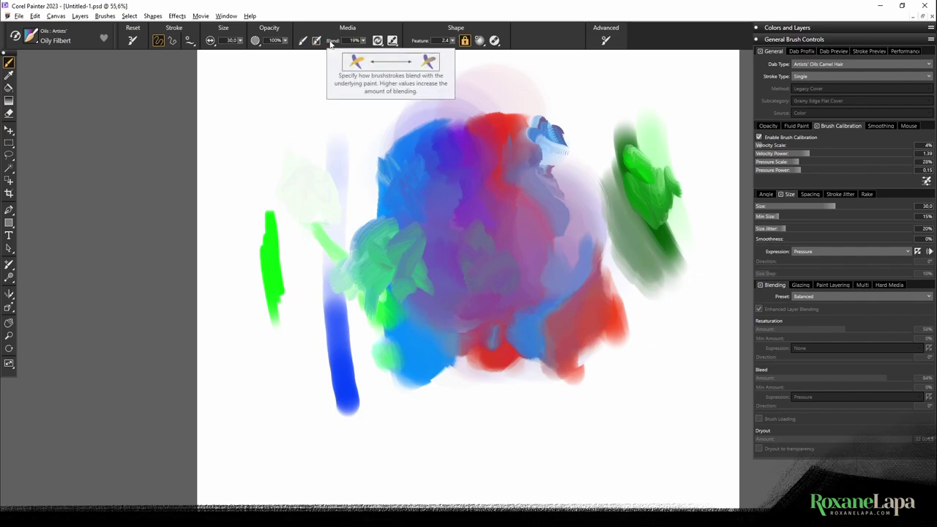
Set the brush's blend to 2% and paint an opaque green patch near the top of the blue-purple area
click(363, 41)
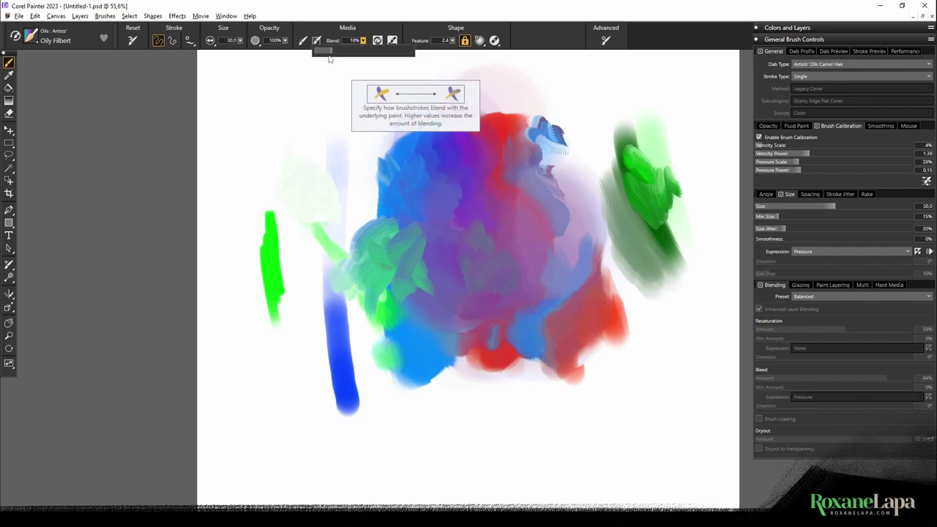
drag(333, 52, 316, 54)
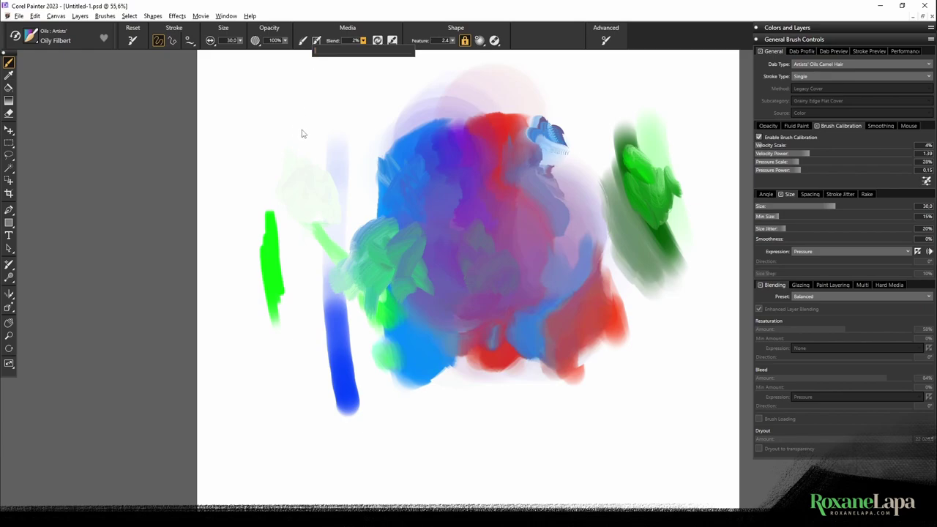
mouse_move(438, 161)
mouse_down()
mouse_move(463, 137)
mouse_move(454, 161)
mouse_move(473, 142)
mouse_move(437, 122)
mouse_up()
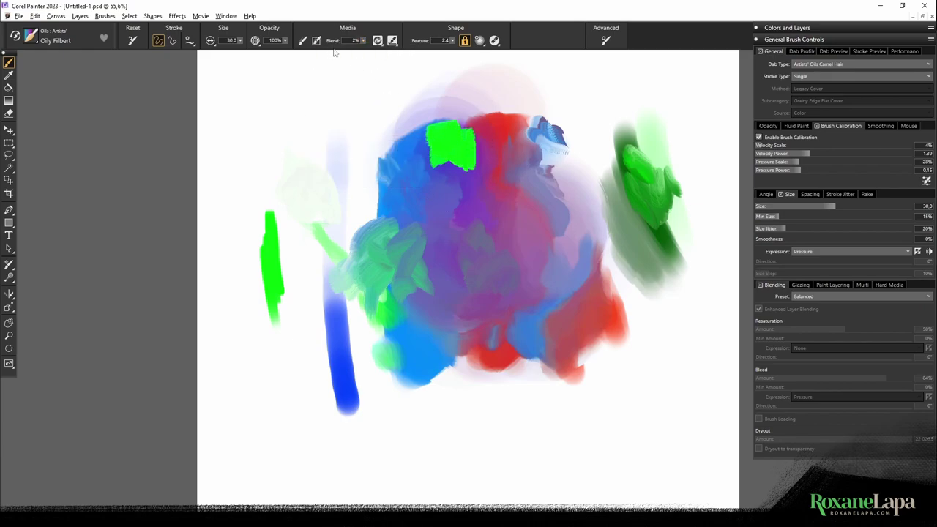
Raise the brush's blend to 68% and paint over the edges of the opaque green patch to mix it with the surrounding colours
click(363, 40)
drag(365, 53, 383, 55)
mouse_move(444, 152)
mouse_down()
mouse_move(423, 140)
mouse_move(432, 172)
mouse_move(454, 153)
mouse_move(431, 121)
mouse_move(447, 165)
mouse_move(468, 168)
mouse_up()
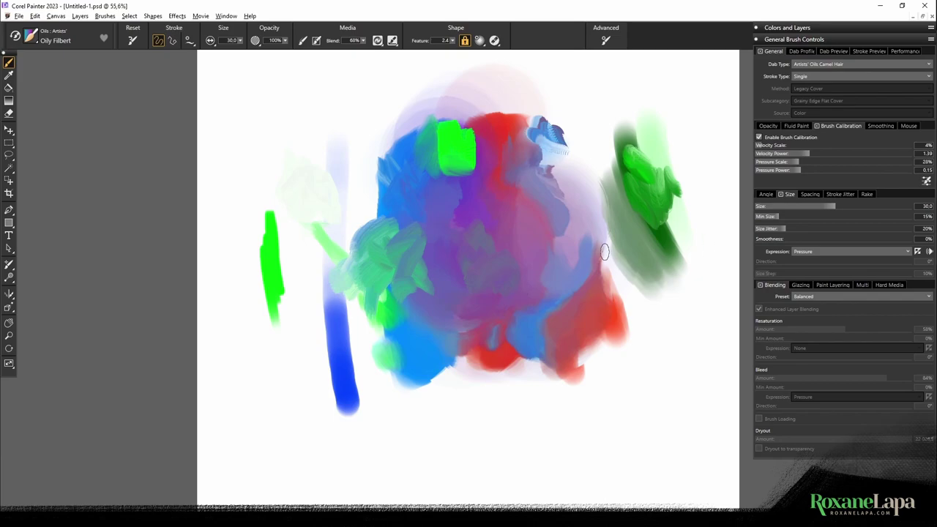
Open the Mixer, dab green onto the pad's empty area, and blend it into the grey swatch
click(815, 27)
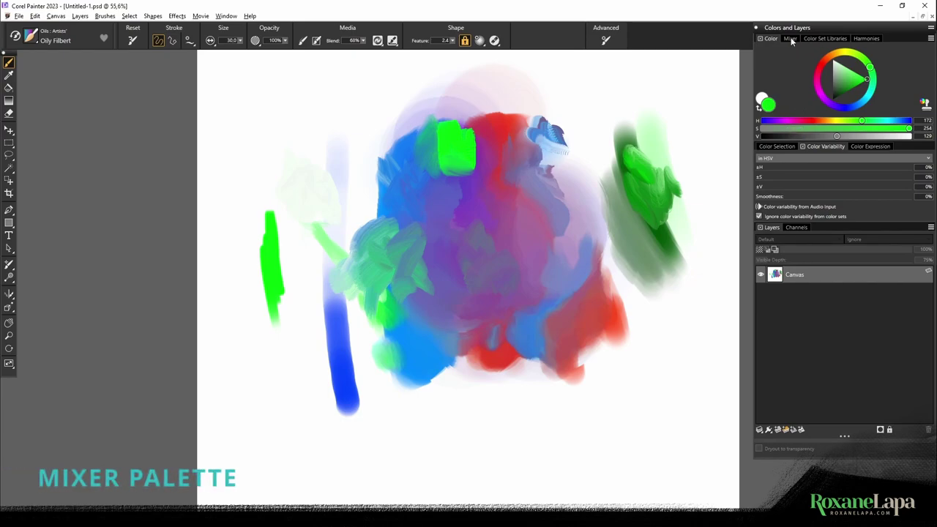
click(792, 41)
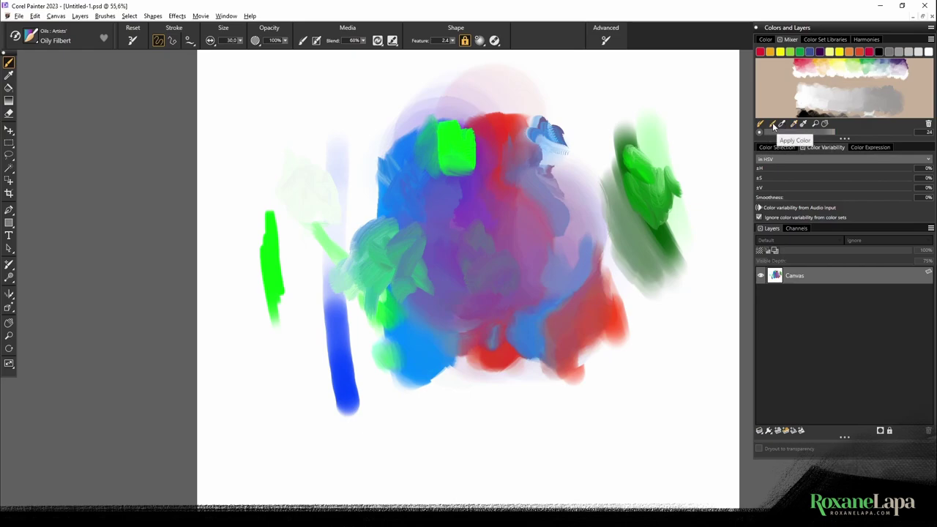
drag(780, 84, 782, 86)
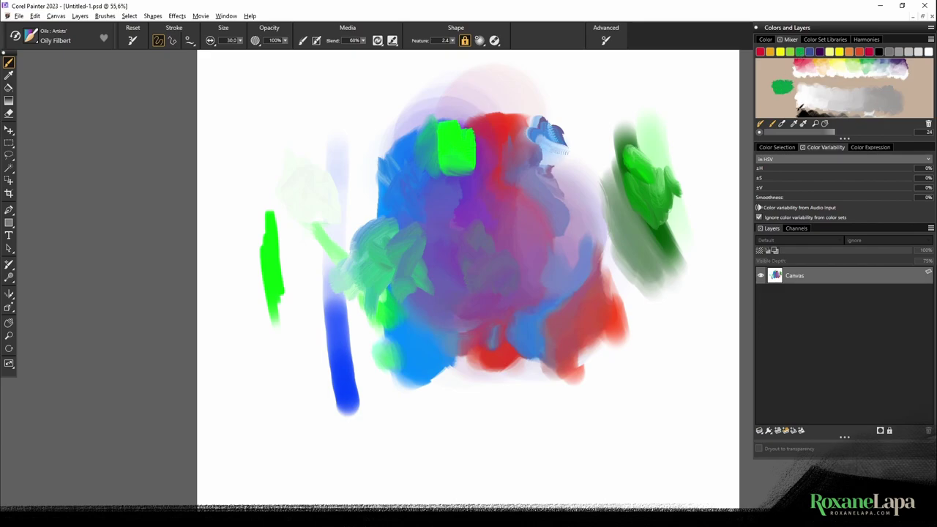
mouse_move(804, 90)
mouse_down()
mouse_move(786, 86)
mouse_move(817, 89)
mouse_move(780, 82)
mouse_move(805, 97)
mouse_move(799, 99)
mouse_move(791, 87)
mouse_up()
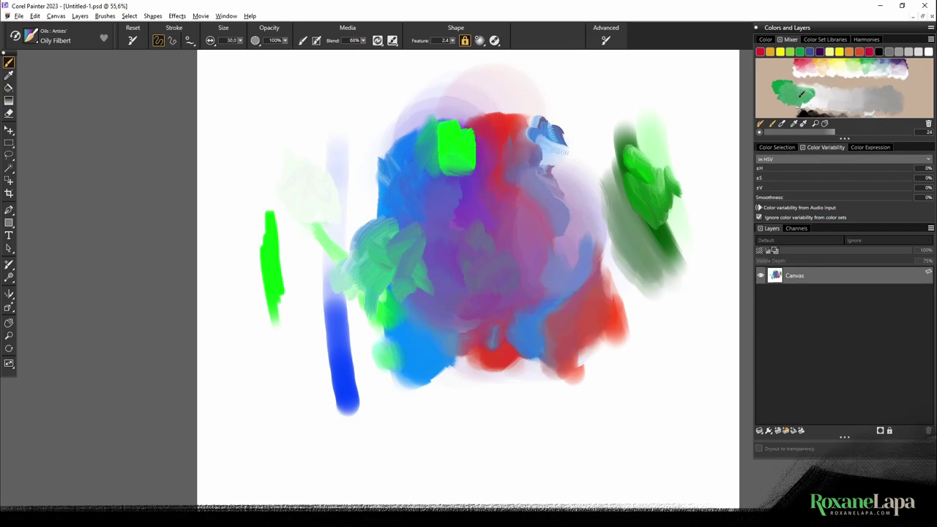
mouse_move(811, 98)
mouse_down()
mouse_move(813, 89)
mouse_move(805, 102)
mouse_move(814, 93)
mouse_move(833, 100)
mouse_move(821, 92)
mouse_up()
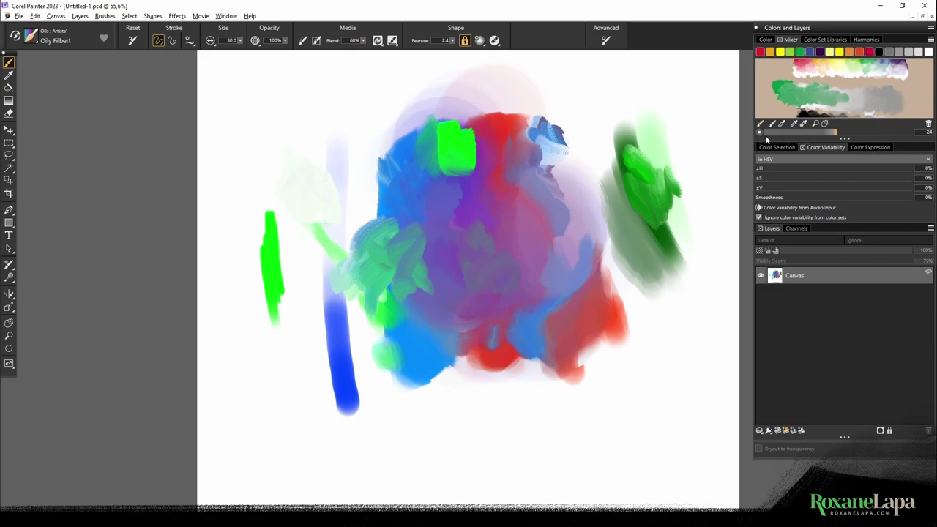
Restore the default mixer pad, apply a green dab, and mix it into the neighbouring red and grey swatches
click(931, 39)
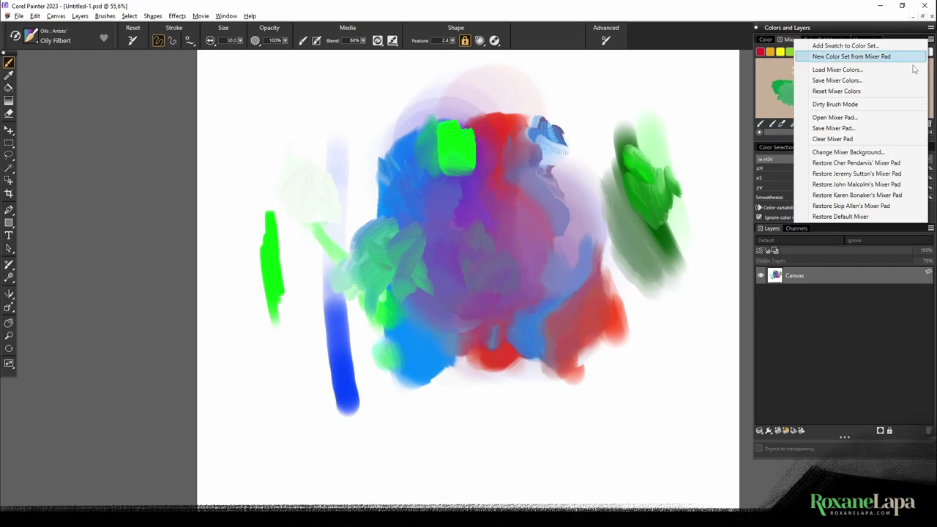
click(860, 217)
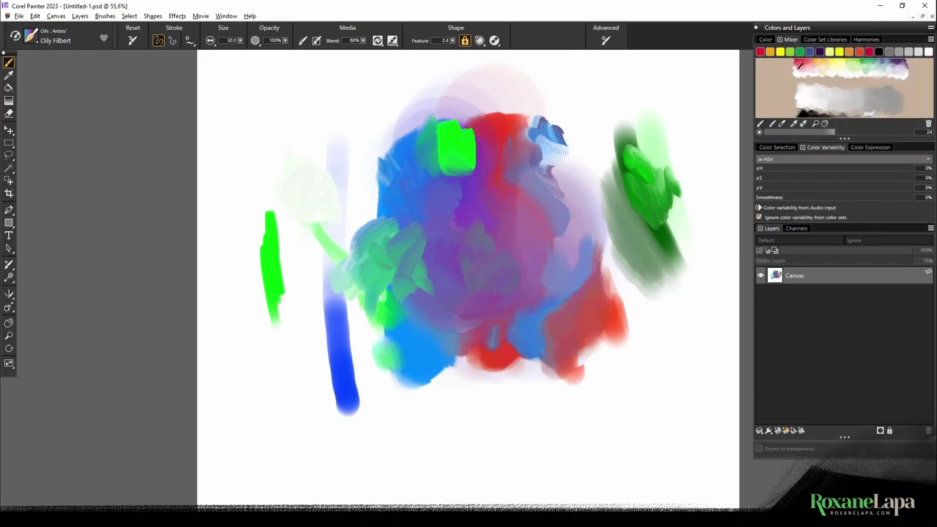
click(774, 124)
drag(779, 79, 779, 83)
mouse_move(794, 98)
mouse_down()
mouse_move(782, 87)
mouse_move(819, 96)
mouse_move(815, 86)
mouse_move(777, 89)
mouse_move(803, 70)
mouse_move(798, 82)
mouse_move(797, 72)
mouse_move(812, 75)
mouse_move(792, 84)
mouse_up()
click(773, 125)
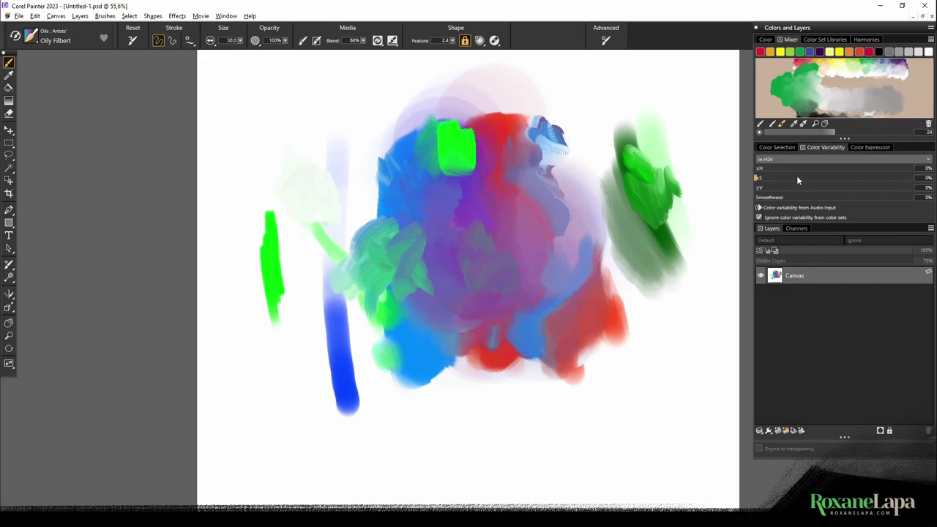
Sample pale yellow and dark purple from the mixer pad and check each picked colour on the colour wheel
key(d)
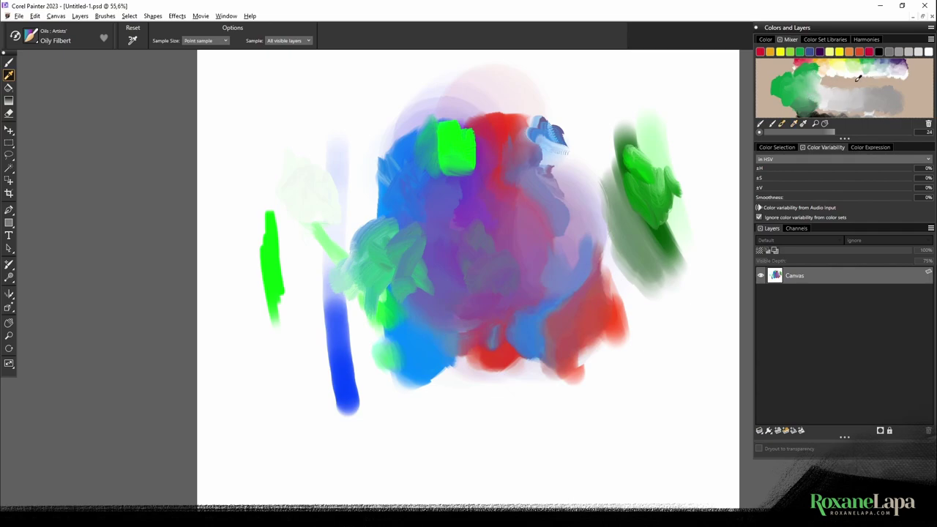
key(b)
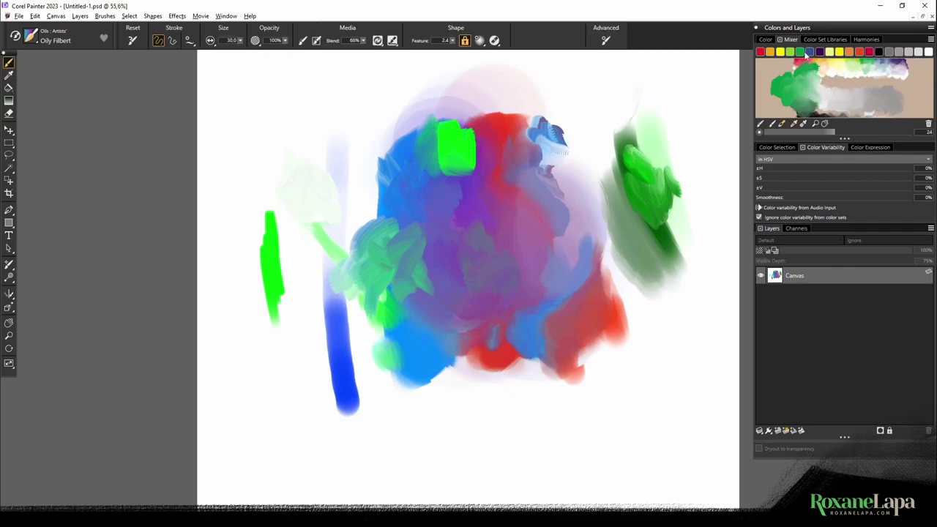
click(765, 40)
click(788, 40)
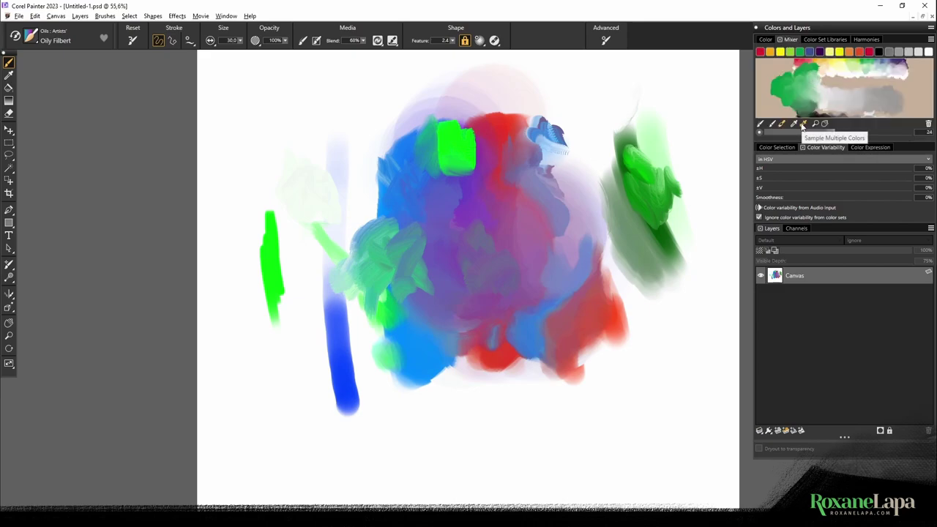
click(794, 124)
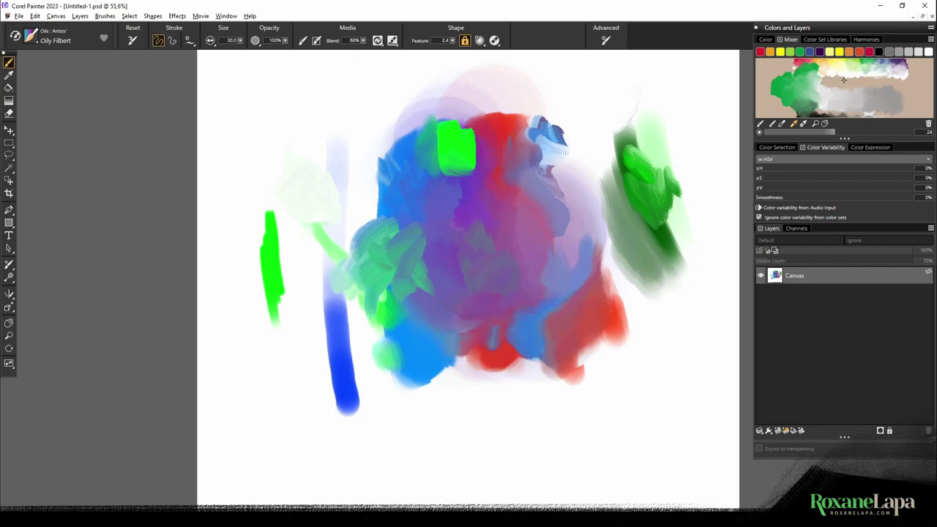
click(769, 40)
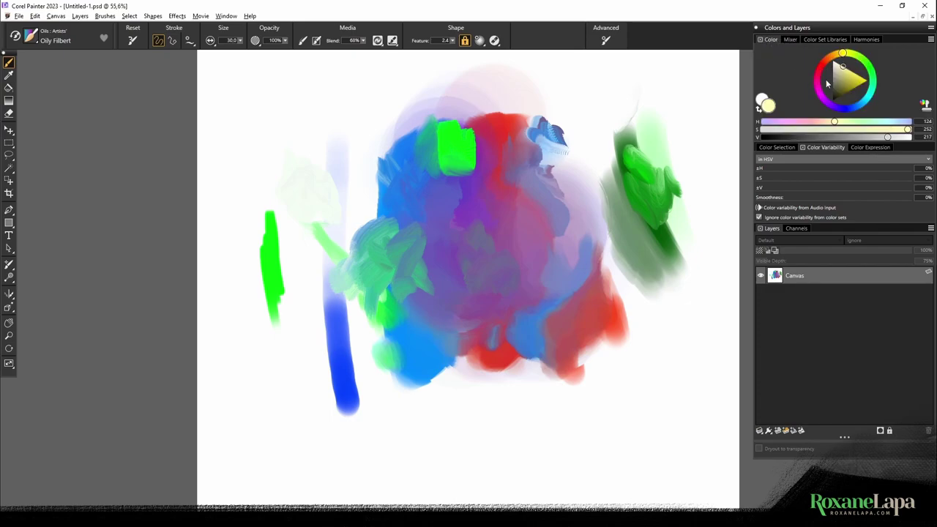
click(792, 41)
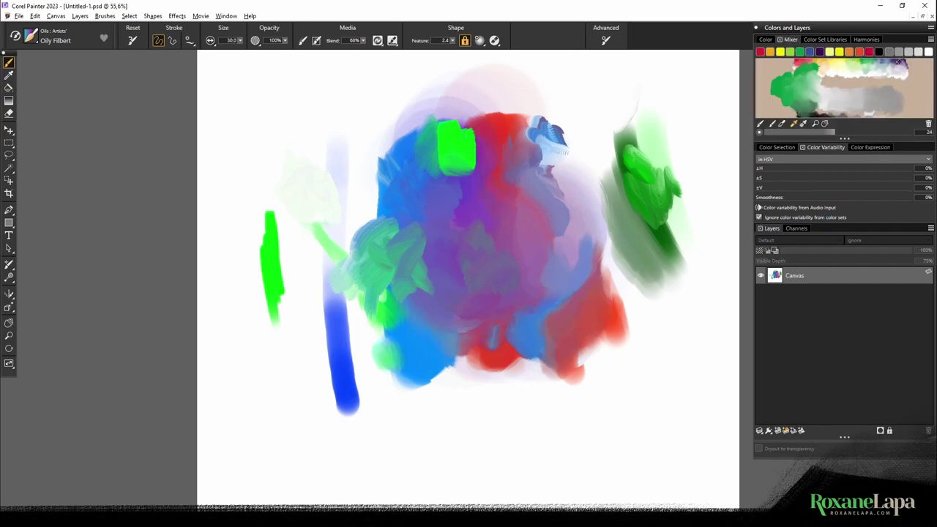
click(767, 40)
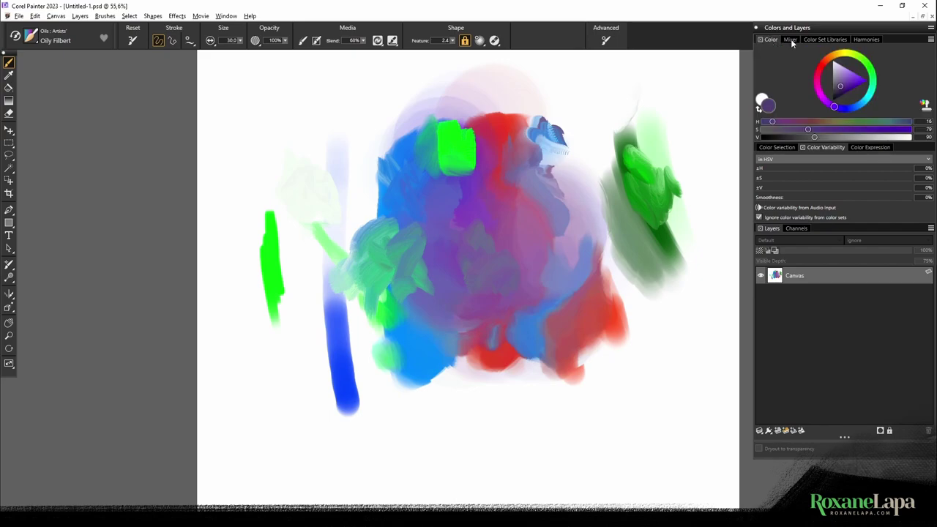
click(791, 40)
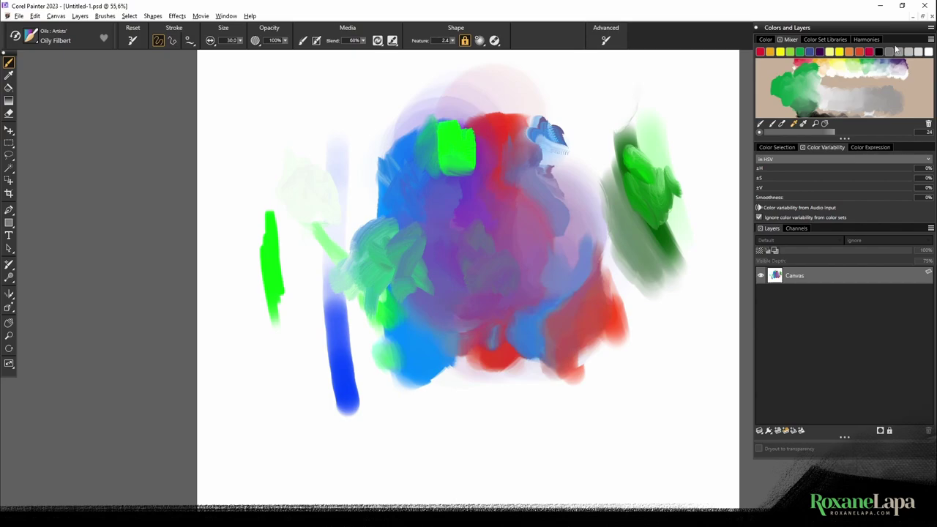
Enlarge the Mixer to show the whole pad and choose Dirty Brush Mode from its options
drag(809, 139, 800, 233)
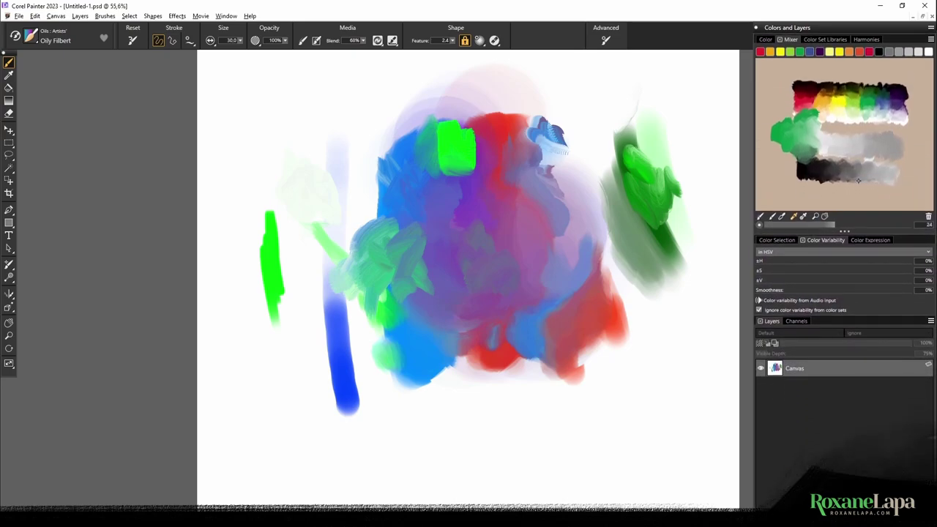
click(931, 39)
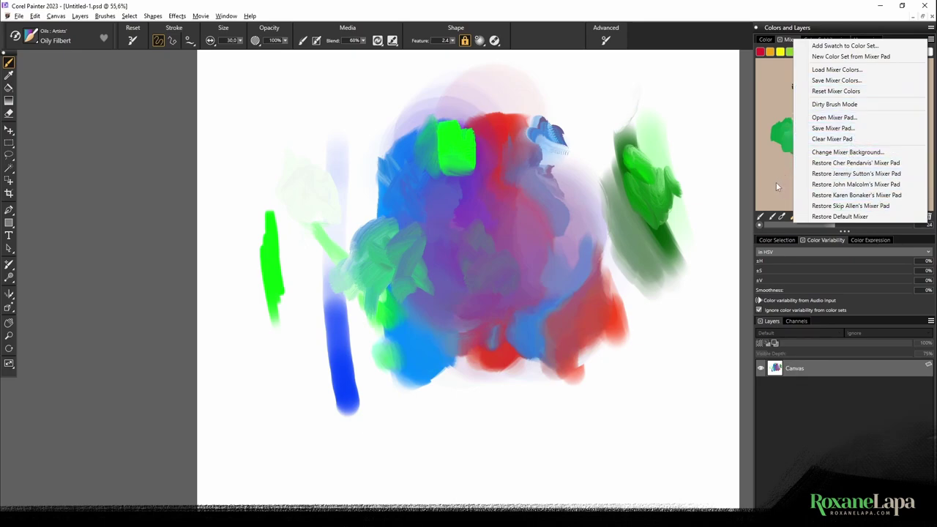
click(839, 102)
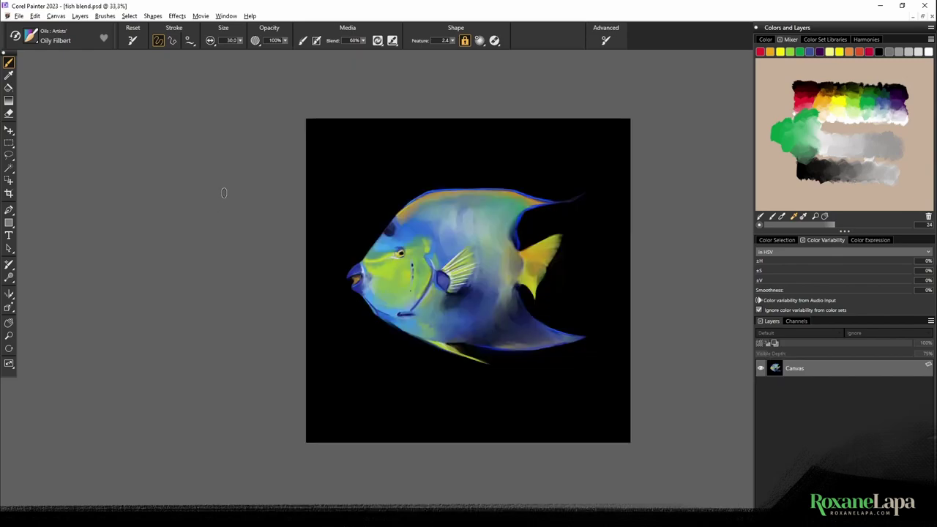
Paint saturated violet over the forehead of the fish in fish blend.psd with the RXY Rnd brush at size 50
key(ctrl+plus)
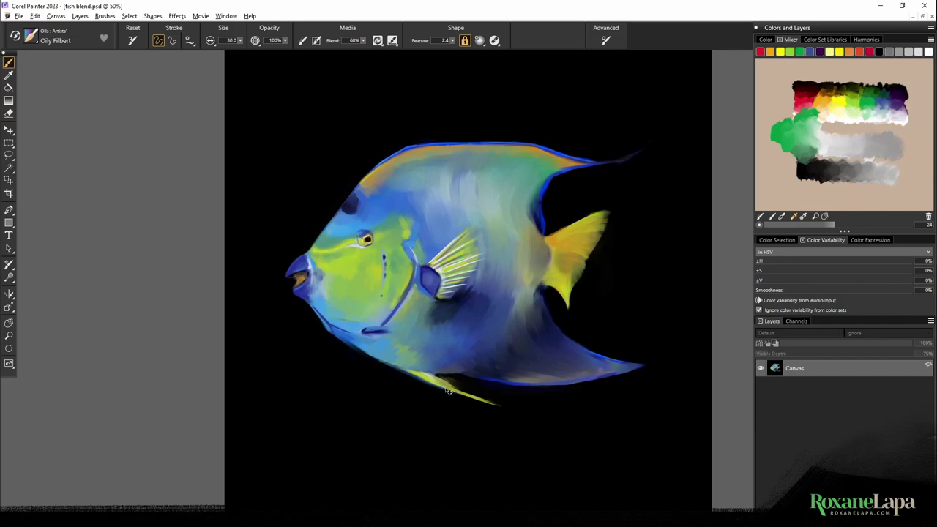
key(ctrl+plus)
drag(457, 340, 401, 345)
click(766, 41)
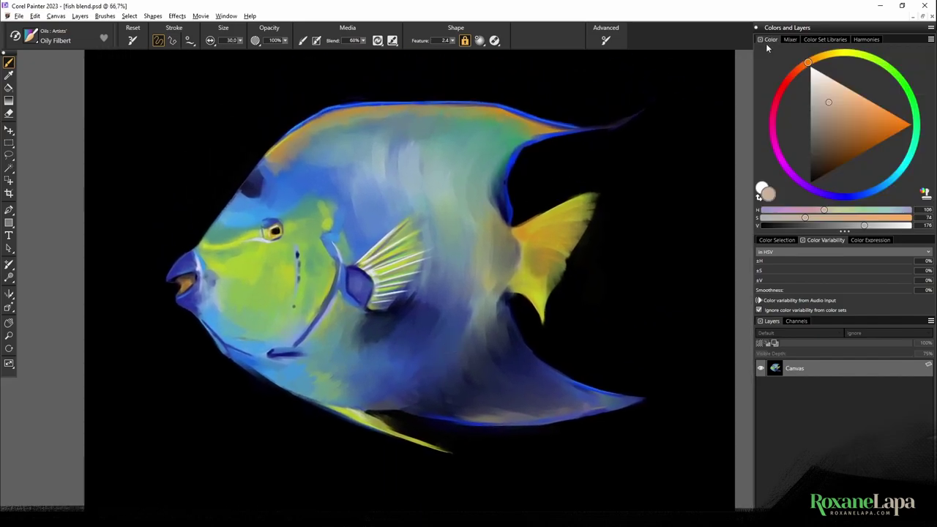
click(788, 169)
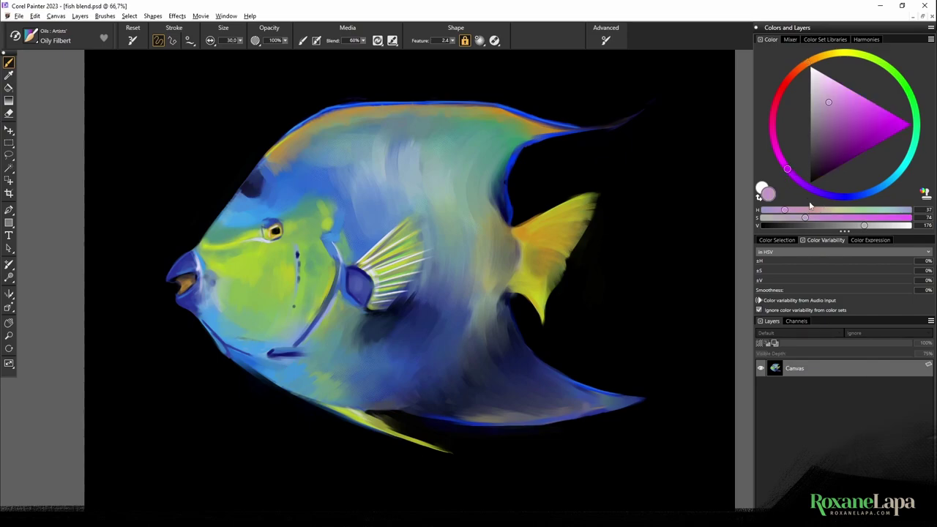
drag(864, 139, 877, 120)
mouse_move(238, 219)
mouse_down()
mouse_move(265, 186)
mouse_move(226, 229)
mouse_move(249, 183)
mouse_up()
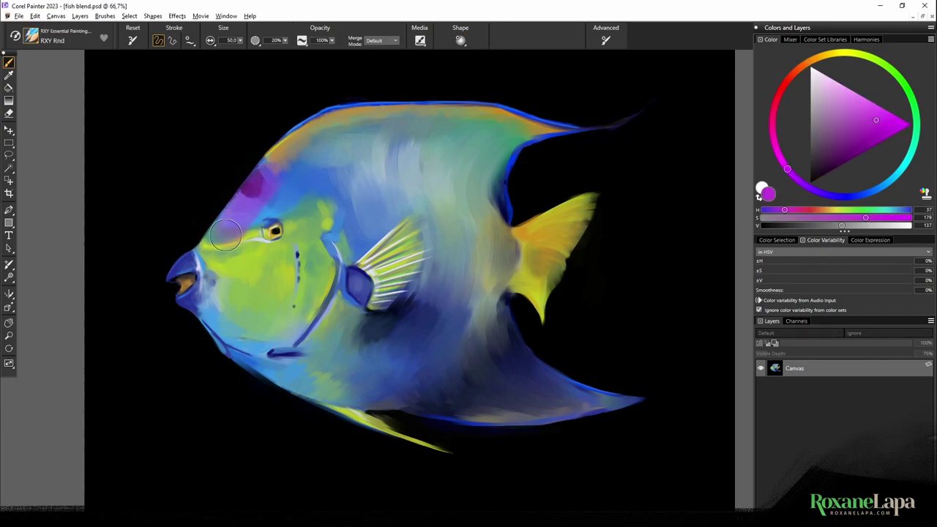
mouse_move(236, 238)
mouse_down()
mouse_move(250, 237)
mouse_move(255, 215)
mouse_up()
Blend the violet forehead patch into the surrounding blue using sampled in-between tones at brush size 28, and sample the background black
alt+click(276, 215)
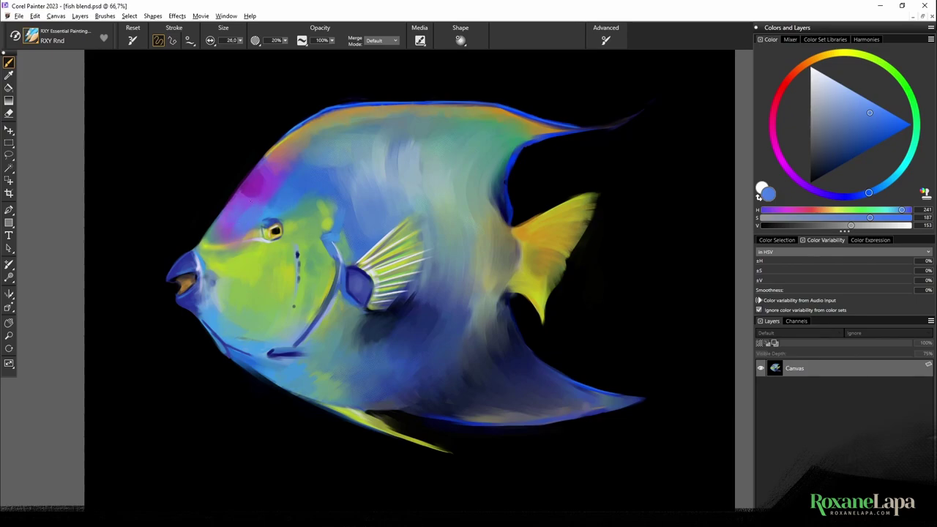
alt+click(243, 217)
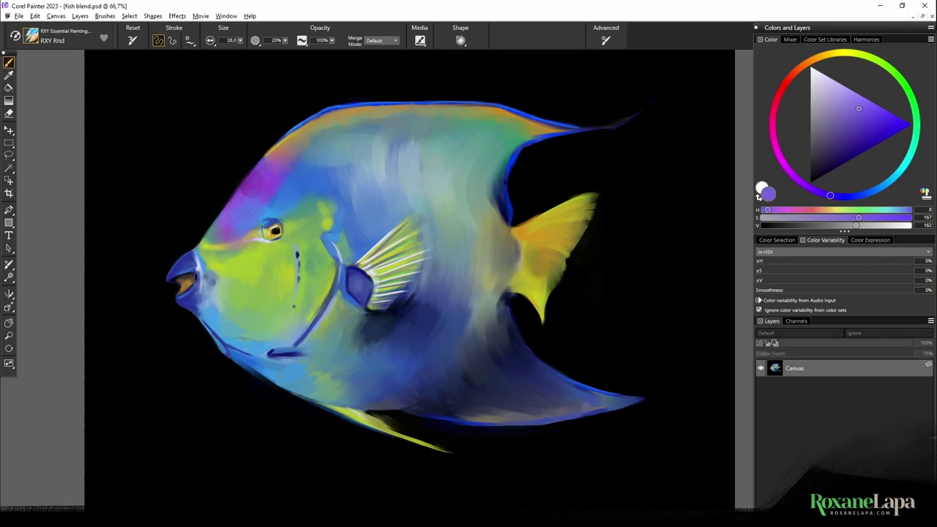
alt+click(270, 215)
drag(224, 238, 230, 223)
alt+click(218, 230)
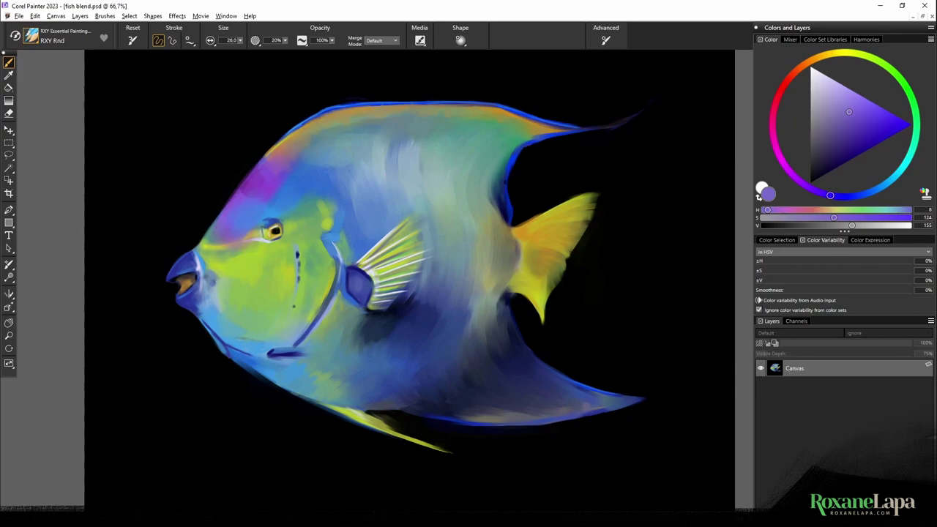
alt+click(224, 183)
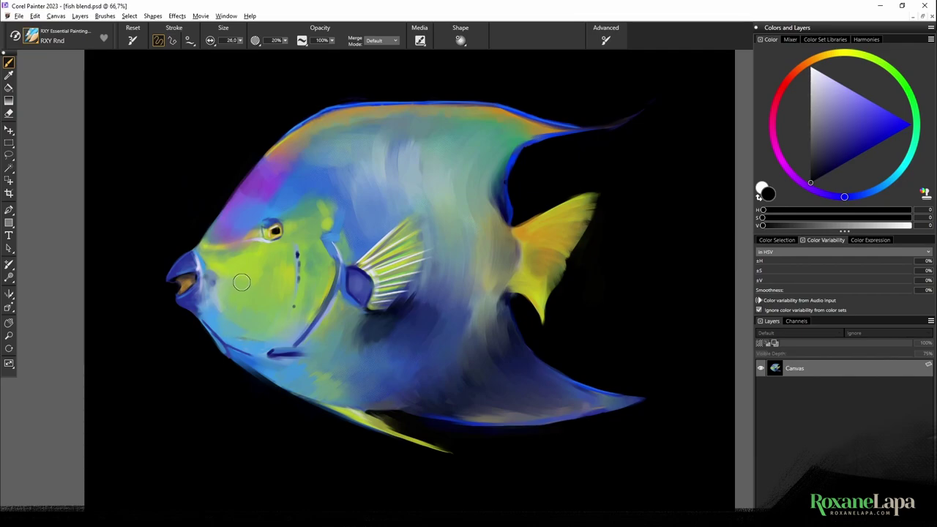
Choose a fully saturated magenta, set the brush size to 10, and paint a thin stripe along the forehead's edge
click(780, 157)
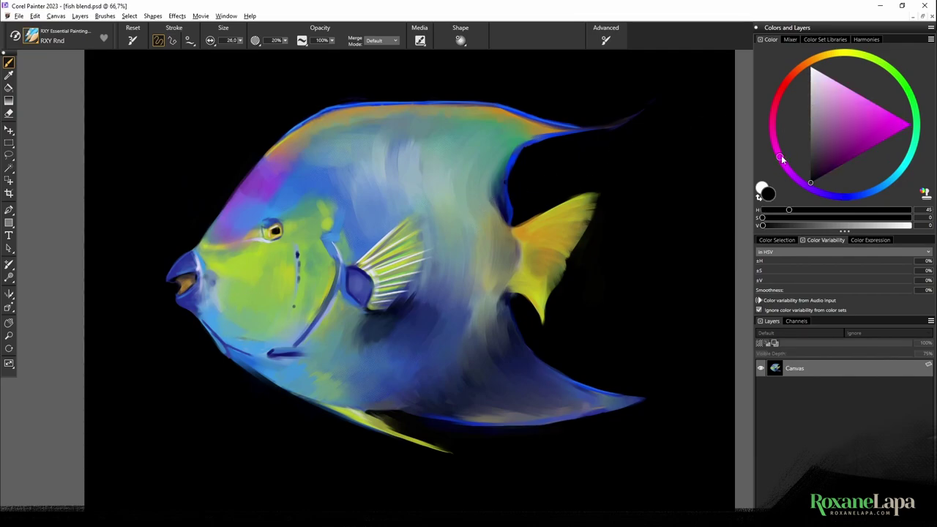
click(909, 124)
key(bracketleft)
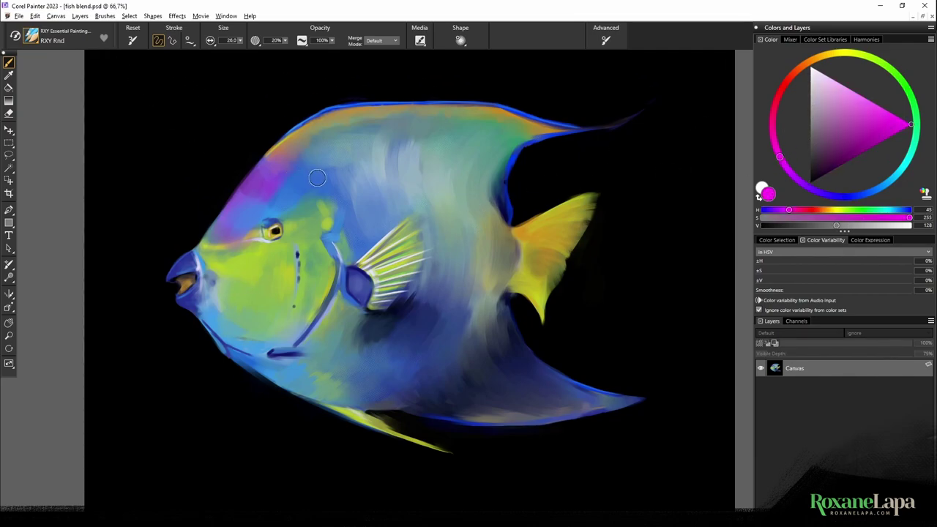
key(bracketleft)
click(231, 40)
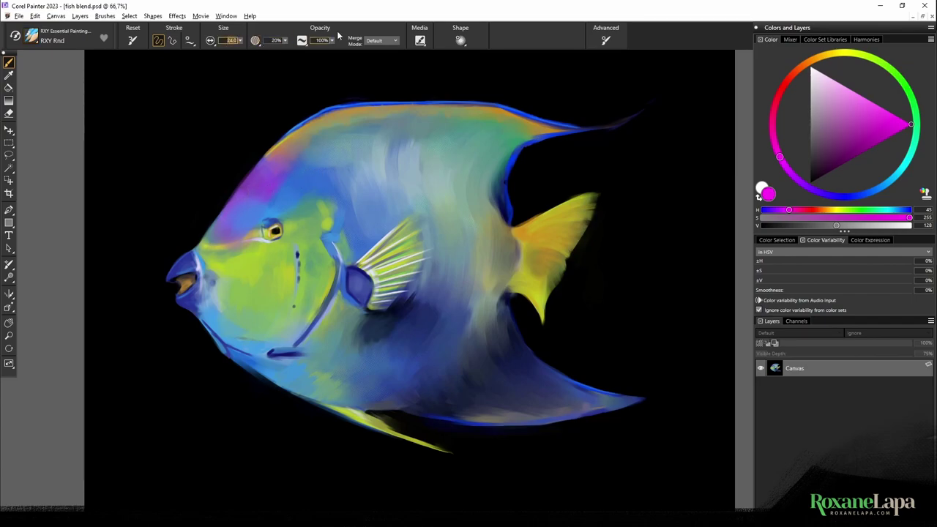
key(Return)
drag(213, 228, 261, 163)
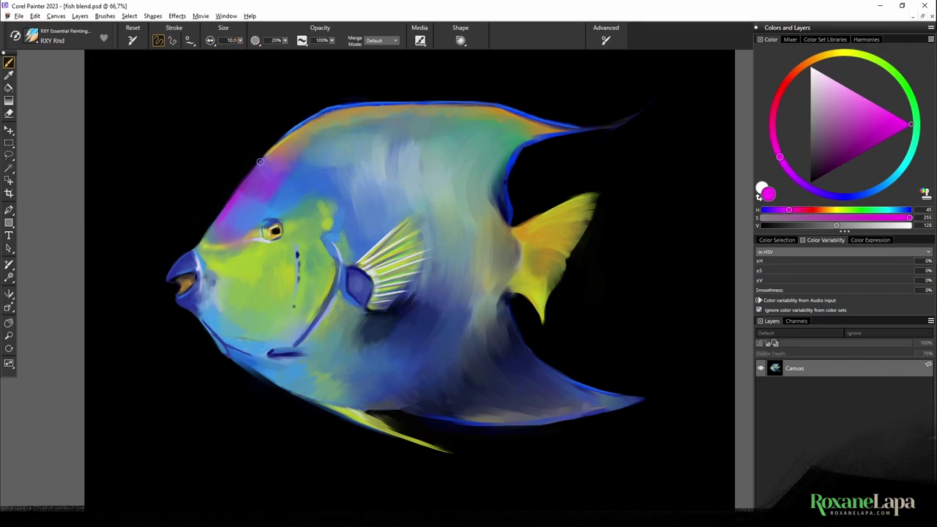
drag(221, 222, 257, 168)
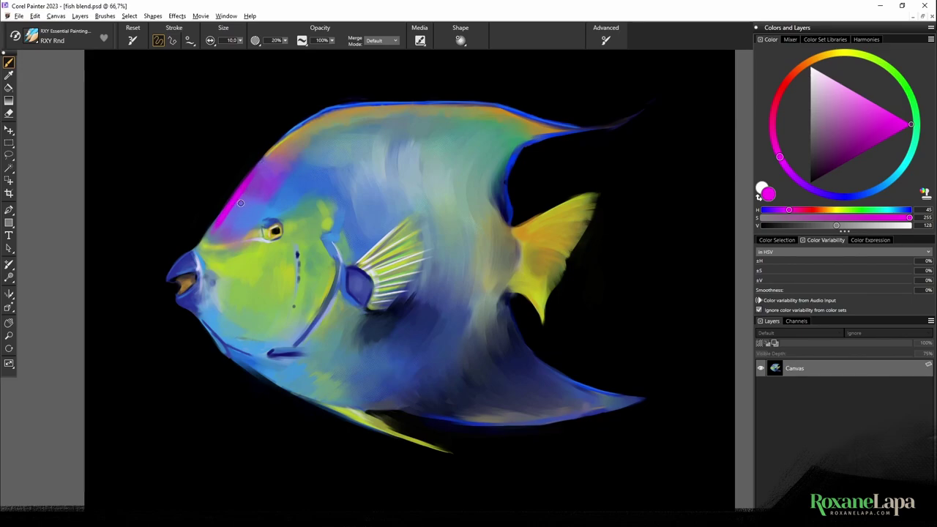
Sample the violet and magenta tones beside the forehead stripe and paint them along its inner edge to soften the transition
alt+click(226, 220)
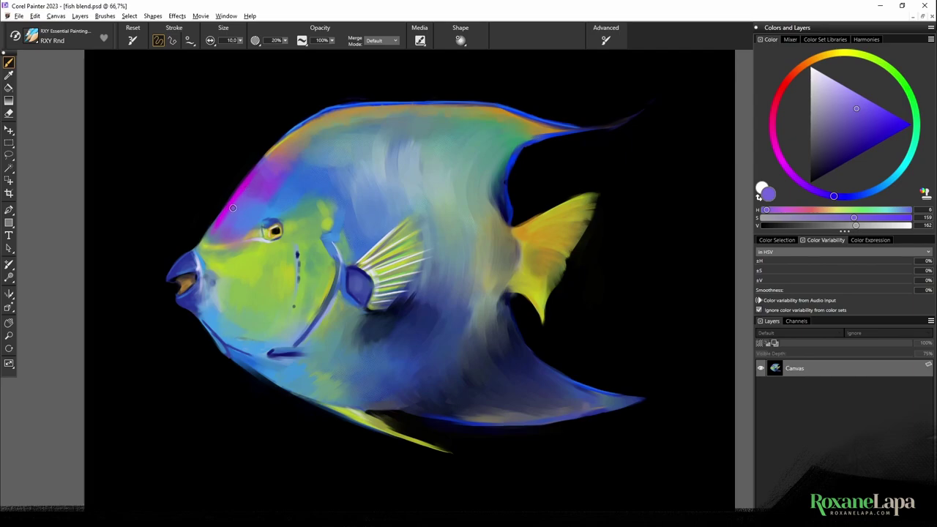
alt+click(229, 208)
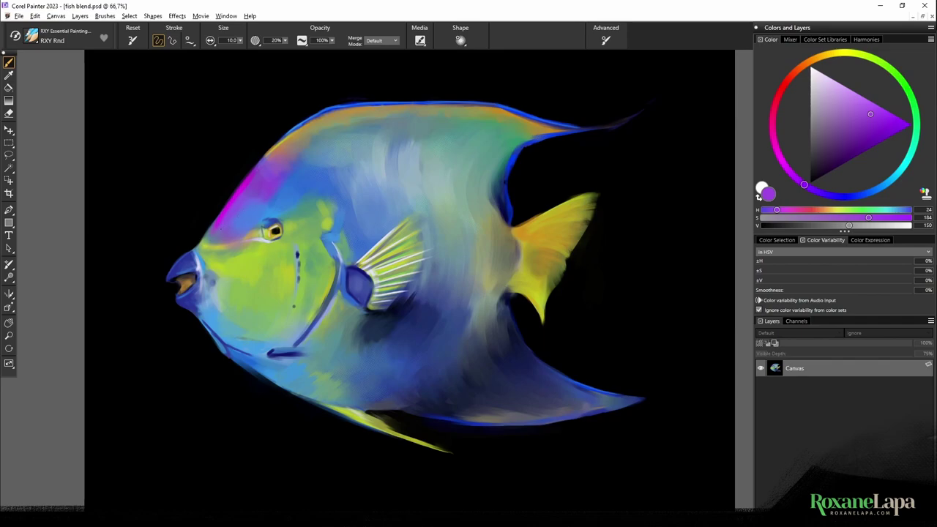
key(ctrl+plus)
key(ctrl+plus)
drag(208, 183, 522, 275)
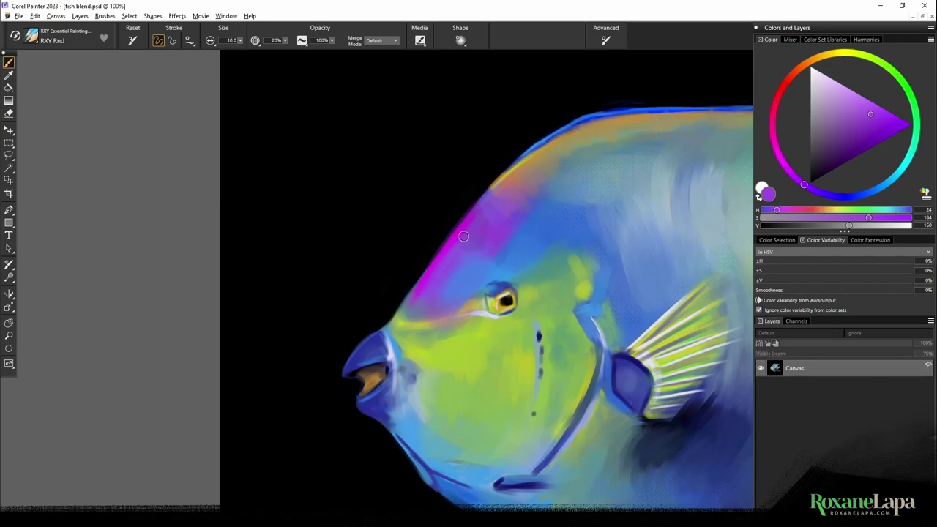
alt+click(468, 233)
alt+click(467, 233)
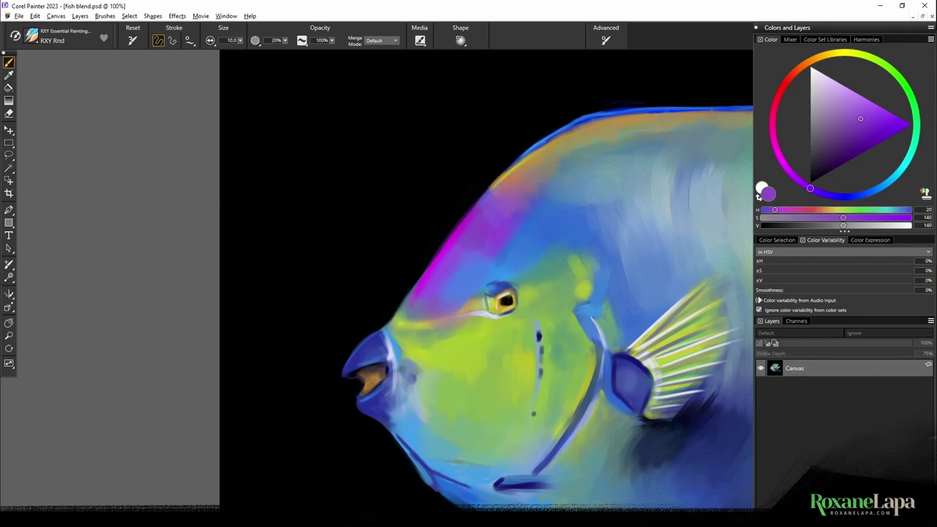
alt+click(463, 230)
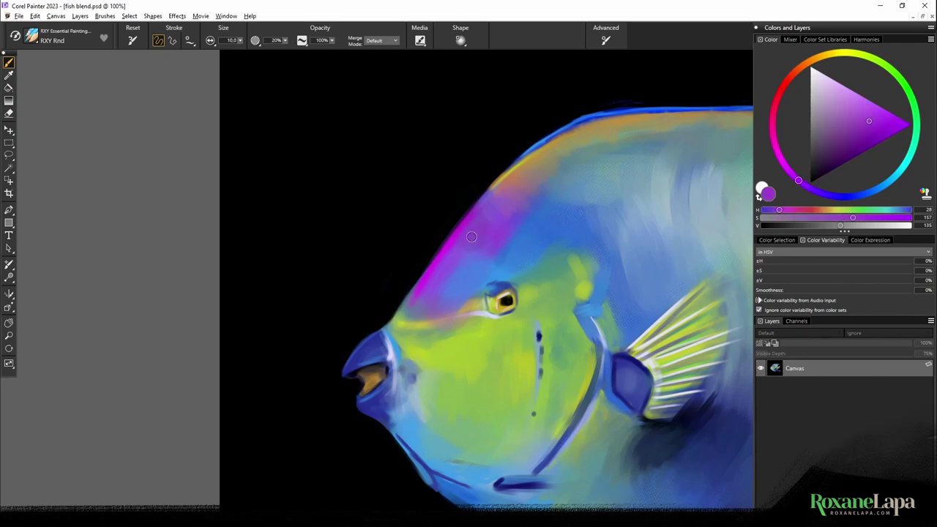
alt+click(446, 250)
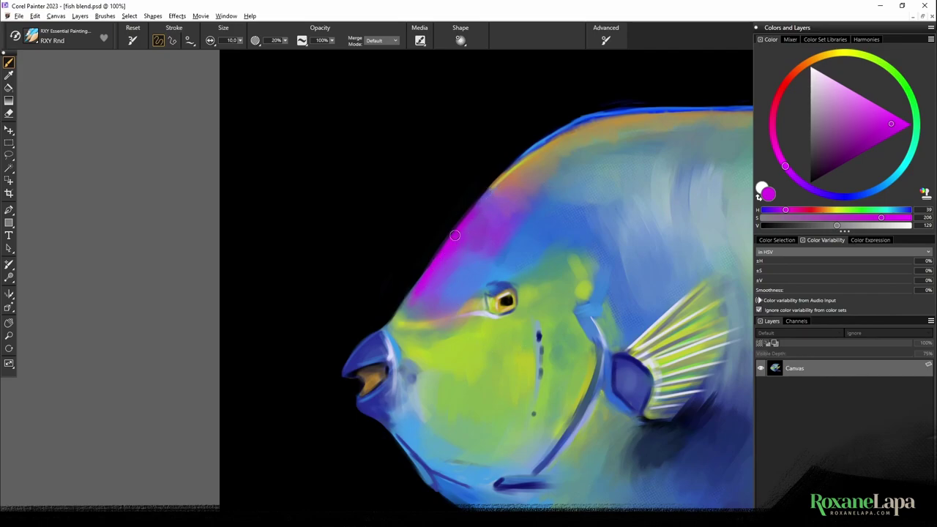
Sample the black background and clean up the outer contour of the forehead stripe
alt+click(462, 203)
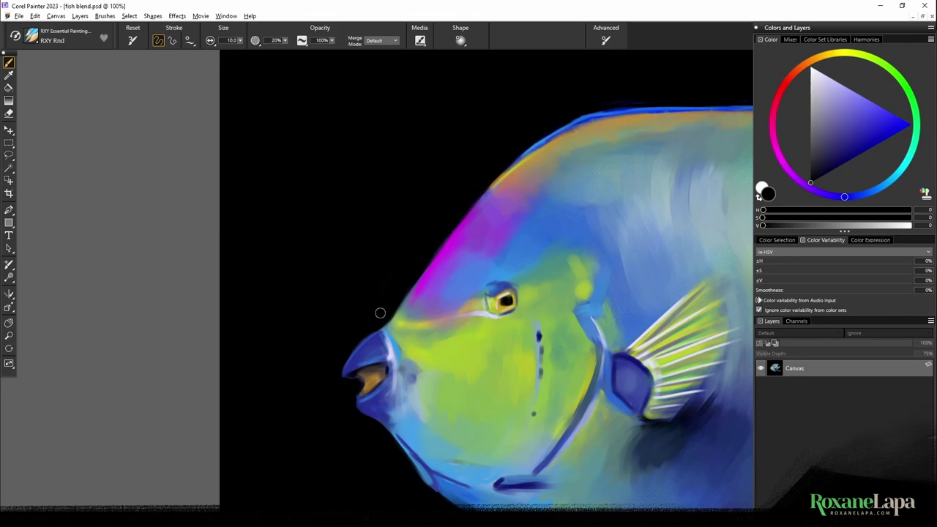
drag(402, 285, 478, 192)
key(ctrl+minus)
drag(680, 257, 515, 210)
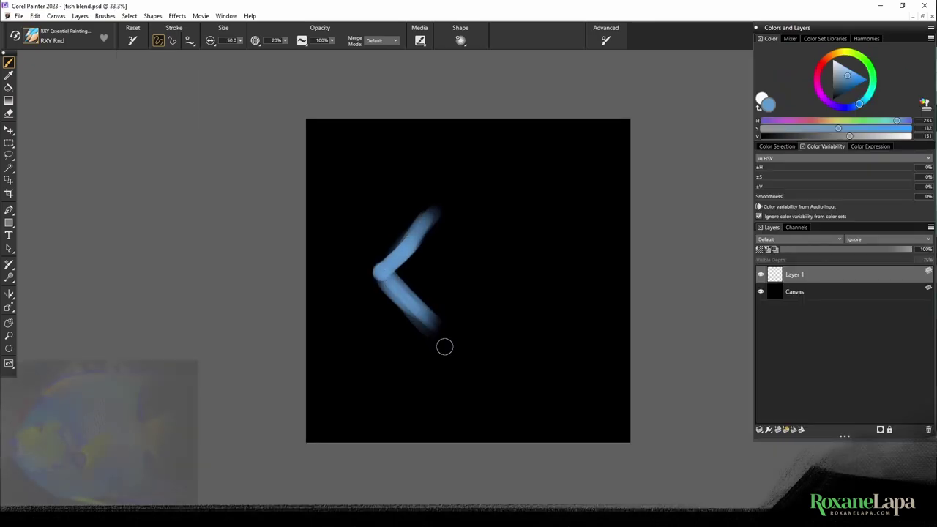
Block in the fish's body, fins and tail base on Layer 1 in flat light blue with the brush at size 50
mouse_move(444, 345)
mouse_down()
mouse_move(492, 269)
mouse_move(513, 282)
mouse_move(506, 322)
mouse_up()
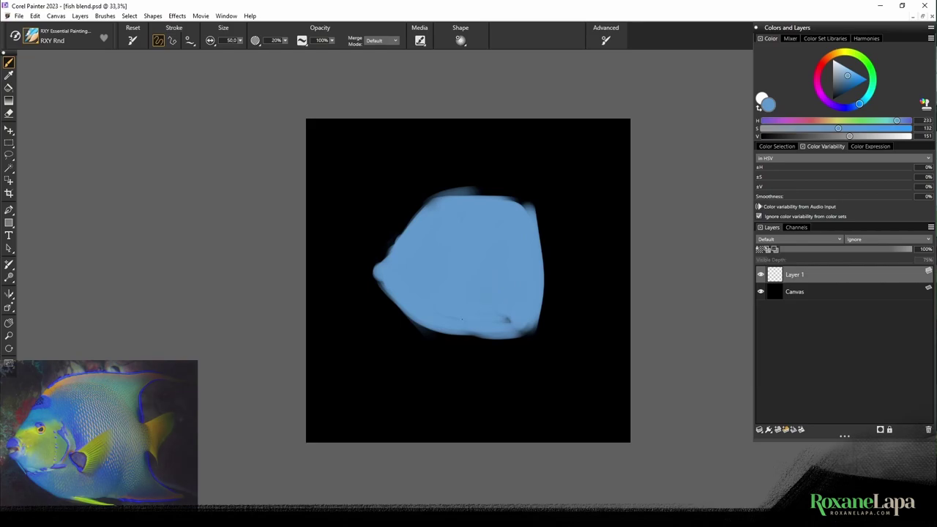
drag(440, 195, 558, 200)
drag(545, 264, 579, 244)
drag(541, 311, 574, 347)
drag(425, 326, 489, 347)
Block in saturated blue and yellow-green areas on the fish's head, upper back, tail and pectoral fin
click(857, 105)
click(858, 81)
mouse_move(400, 252)
mouse_down()
mouse_move(469, 248)
mouse_move(463, 270)
mouse_up()
mouse_move(381, 271)
mouse_down()
mouse_move(504, 311)
mouse_move(454, 290)
mouse_up()
click(847, 52)
drag(433, 207, 474, 196)
drag(582, 241, 557, 287)
mouse_move(475, 231)
mouse_down()
mouse_move(519, 252)
mouse_move(466, 281)
mouse_up()
Paint orange along the upper and lower fin edges and sea green on the rear parts of both fins
click(833, 55)
drag(507, 196, 572, 199)
drag(570, 340, 482, 338)
click(873, 81)
drag(527, 315, 578, 333)
drag(572, 208, 531, 241)
Outline the forehead, mouth, gill and fin edges in dark blue with the brush at size 10
click(848, 108)
text(10)
key(Return)
drag(414, 221, 521, 188)
drag(397, 245, 423, 231)
drag(374, 276, 386, 264)
drag(456, 272, 469, 290)
drag(543, 290, 596, 334)
mouse_move(543, 252)
mouse_down()
mouse_move(537, 228)
mouse_move(605, 192)
mouse_up()
drag(505, 182, 579, 202)
drag(500, 350, 571, 343)
Paint the thin belly fin in the head's sampled yellow-green and fill out the face with sampled tones
alt+click(439, 282)
drag(414, 327, 519, 362)
alt+click(425, 302)
mouse_move(400, 277)
mouse_down()
mouse_move(425, 296)
mouse_move(391, 251)
mouse_up()
alt+click(414, 273)
mouse_move(391, 256)
mouse_down()
mouse_move(454, 239)
mouse_move(457, 268)
mouse_up()
drag(394, 278, 442, 298)
Sample the fin's orange, extend it along the upper back and lower fin, and sample the lower fin tip's colour
alt+click(507, 196)
mouse_move(444, 205)
mouse_down()
mouse_move(426, 217)
mouse_move(529, 192)
mouse_up()
mouse_move(501, 347)
mouse_down()
mouse_move(592, 337)
mouse_move(507, 334)
mouse_up()
alt+click(597, 334)
Blend sampled body blues and greens across the middle of the body and into the lower rear fin
alt+click(519, 285)
mouse_move(513, 293)
mouse_down()
mouse_move(479, 301)
mouse_move(483, 281)
mouse_up()
alt+click(525, 255)
mouse_move(496, 234)
mouse_down()
mouse_move(485, 270)
mouse_move(484, 226)
mouse_move(517, 246)
mouse_up()
mouse_move(476, 241)
mouse_down()
mouse_move(483, 228)
mouse_move(517, 233)
mouse_up()
alt+click(526, 219)
drag(518, 305, 524, 325)
drag(521, 331, 564, 333)
alt+click(505, 293)
mouse_move(469, 315)
mouse_down()
mouse_move(412, 304)
mouse_move(495, 300)
mouse_up()
drag(459, 330, 476, 338)
Sample the black background and fin colours to refine the contours of the back, upper fin and tail
alt+click(480, 346)
alt+click(505, 173)
drag(505, 180, 575, 192)
drag(455, 187, 426, 205)
drag(573, 301, 590, 240)
mouse_move(558, 297)
mouse_down()
mouse_move(547, 286)
mouse_move(574, 263)
mouse_up()
alt+click(548, 196)
mouse_move(577, 213)
mouse_down()
mouse_move(548, 220)
mouse_move(586, 202)
mouse_up()
Sample the gill and body blues and paint them at the gill and along the lower jaw
alt+click(464, 277)
mouse_move(465, 267)
mouse_down()
mouse_move(489, 246)
mouse_move(457, 268)
mouse_up()
alt+click(437, 234)
drag(377, 278, 431, 315)
alt+click(379, 269)
alt+click(428, 311)
Choose a pale blue, shrink the brush, and paint a thin highlight along the gill edge
click(840, 69)
key(bracketleft)
key(bracketleft)
key(bracketleft)
key(bracketleft)
key(bracketleft)
key(bracketleft)
drag(457, 266, 454, 279)
Enlarge the brush and paint loose pale blue strokes across the middle and rear of the fish's body
key(bracketright)
key(bracketright)
key(bracketright)
key(bracketright)
key(bracketright)
key(bracketright)
key(bracketright)
key(bracketright)
key(bracketright)
key(bracketright)
key(bracketright)
key(bracketright)
key(bracketright)
drag(485, 223, 543, 275)
drag(495, 264, 532, 321)
drag(465, 236, 484, 253)
Sample colours from the upper back, enlarge the brush, and blend them below the orange fin edge
alt+click(418, 218)
alt+click(505, 210)
mouse_move(418, 217)
mouse_down()
mouse_move(461, 187)
mouse_move(501, 201)
mouse_up()
alt+click(437, 232)
key(bracketright)
key(bracketright)
key(bracketright)
key(bracketright)
key(bracketright)
key(bracketright)
key(bracketright)
key(bracketright)
key(bracketright)
key(bracketright)
key(bracketright)
drag(445, 226, 461, 218)
Sample the colours around the face and tidy the fish's contour just above the mouth
alt+click(448, 274)
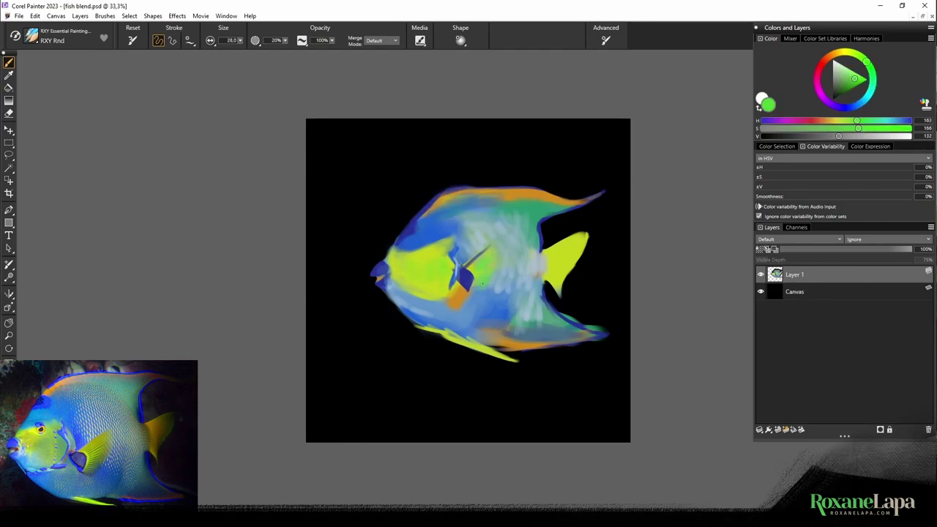
alt+click(381, 246)
drag(388, 254, 392, 243)
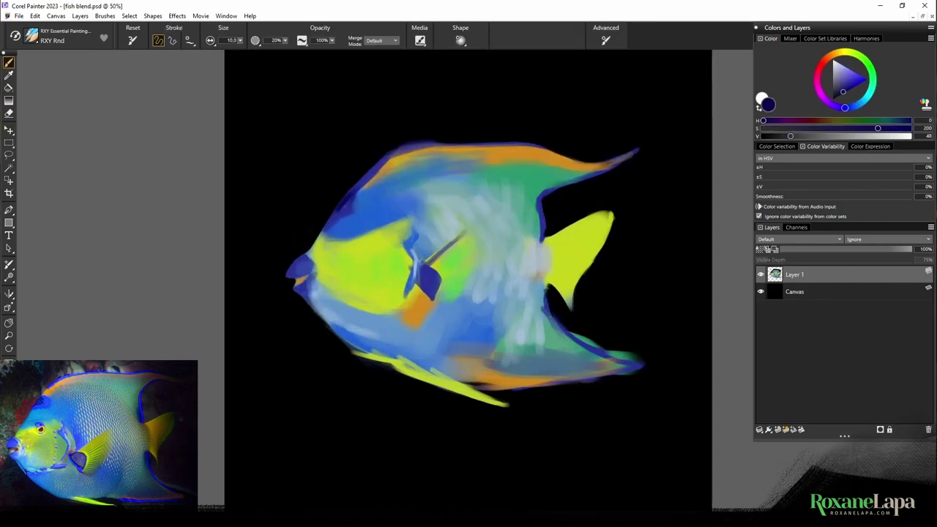
Sample the orange and dark blue near the forehead and extend them along the front of the upper contour
key(bracketright)
alt+click(381, 175)
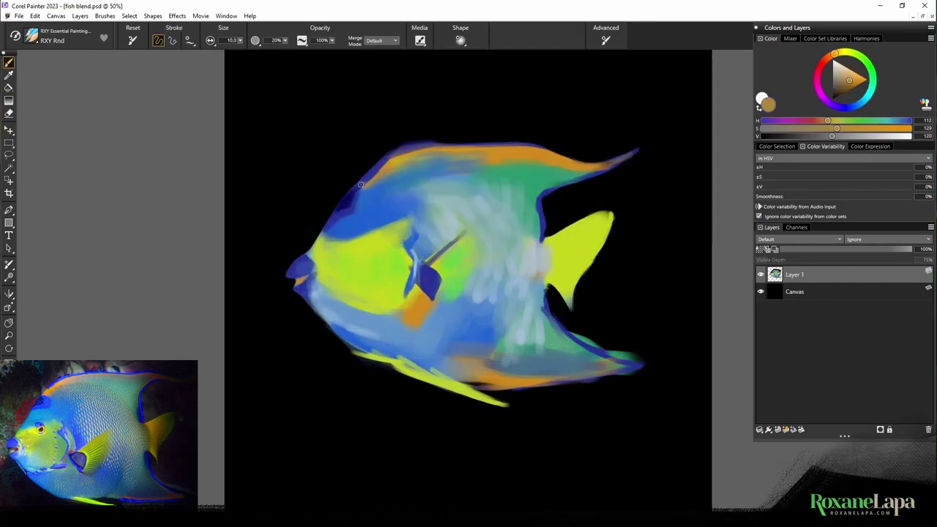
alt+click(373, 193)
drag(378, 170, 364, 196)
alt+click(361, 184)
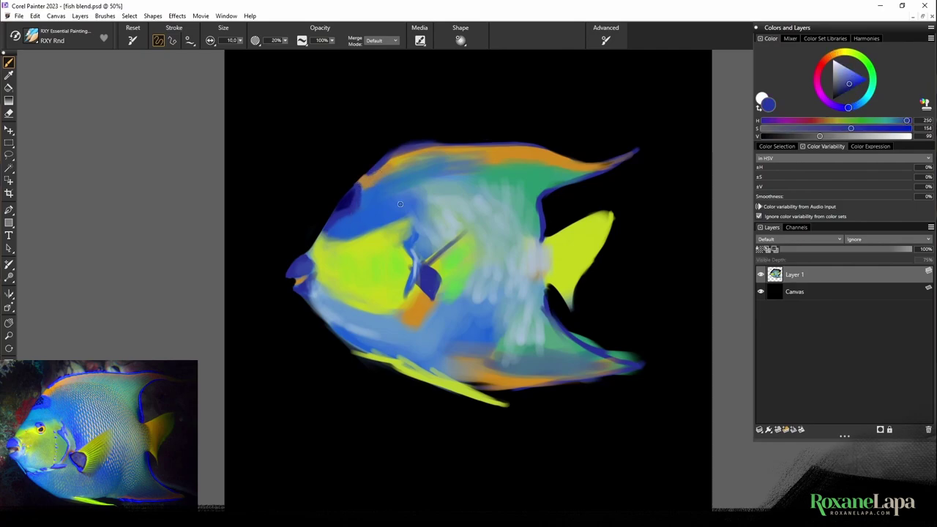
Sample bright blues, enlarge the brush, and blend them across the forehead above the yellow face patch
alt+click(325, 227)
alt+click(353, 238)
mouse_move(354, 238)
mouse_down()
mouse_move(318, 245)
mouse_move(381, 209)
mouse_up()
alt+click(343, 228)
key(bracketright)
key(bracketright)
alt+click(344, 239)
Blend sampled blue and green tones over the yellow face patch to soften its upper and lower edges
mouse_move(318, 246)
mouse_down()
mouse_move(397, 221)
mouse_move(371, 245)
mouse_move(398, 241)
mouse_move(344, 250)
mouse_move(374, 294)
mouse_up()
alt+click(381, 235)
key(bracketright)
key(bracketright)
alt+click(345, 296)
alt+click(359, 265)
Shrink the brush to about 6 and paint a small dark eye with a light ring on the upper face
key(bracketleft)
key(bracketleft)
key(bracketleft)
key(bracketleft)
key(bracketleft)
key(bracketleft)
drag(364, 238, 369, 240)
alt+click(350, 200)
click(367, 240)
alt+click(357, 194)
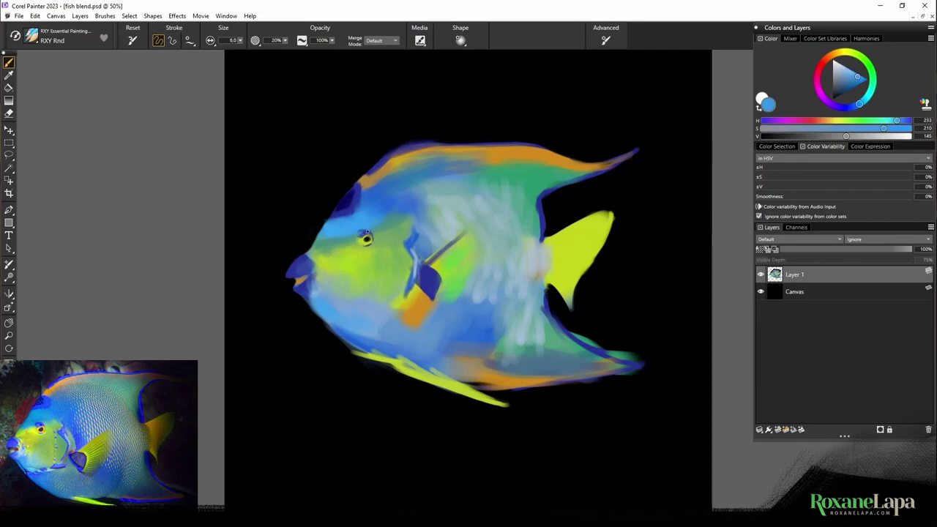
Sample the colours along the belly and reshape the lower contour from the chin to the yellow fin
alt+click(304, 284)
alt+click(347, 332)
drag(338, 335, 381, 360)
alt+click(327, 338)
Merge Layer 1 into the Canvas and refine the chin contour with sampled colours
key(ctrl+e)
alt+click(333, 322)
mouse_move(325, 324)
mouse_down()
mouse_move(332, 334)
mouse_move(316, 310)
mouse_up()
alt+click(306, 297)
alt+click(312, 317)
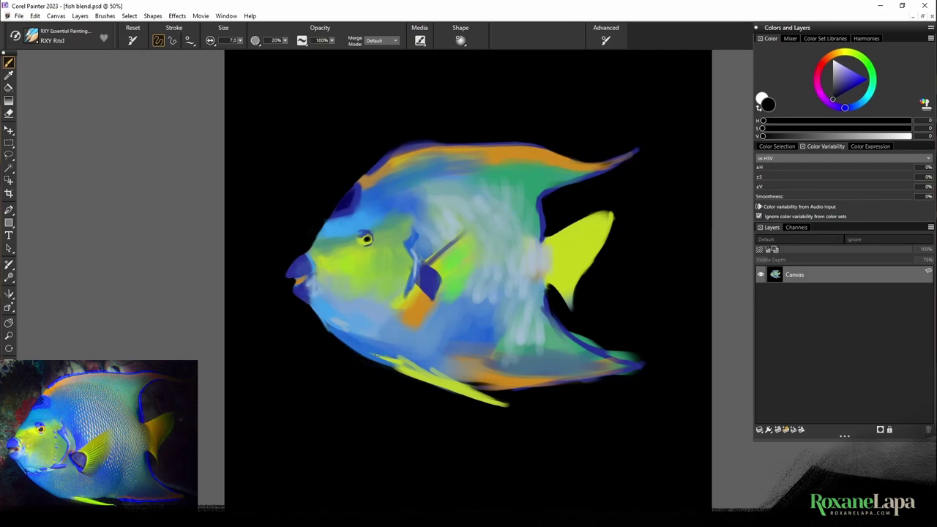
Define the open mouth and paint dark blue accent lines along the chin and below the cheek
alt+click(295, 278)
alt+click(306, 268)
mouse_move(306, 275)
mouse_down()
mouse_move(296, 279)
mouse_move(328, 324)
mouse_move(363, 329)
mouse_up()
alt+click(322, 309)
alt+click(314, 302)
alt+click(342, 336)
alt+click(347, 322)
alt+click(350, 325)
alt+click(333, 329)
drag(363, 332, 390, 332)
Enlarge the brush and paint a dark blue gill line curving down from the pectoral fin base
key(bracketright)
key(bracketright)
key(bracketright)
alt+click(388, 331)
alt+click(427, 281)
mouse_move(410, 287)
mouse_down()
mouse_move(383, 324)
mouse_move(396, 304)
mouse_up()
alt+click(410, 281)
Blend pale blue over the lower cheek and mid blue over the body behind the gill
alt+click(309, 285)
alt+click(324, 307)
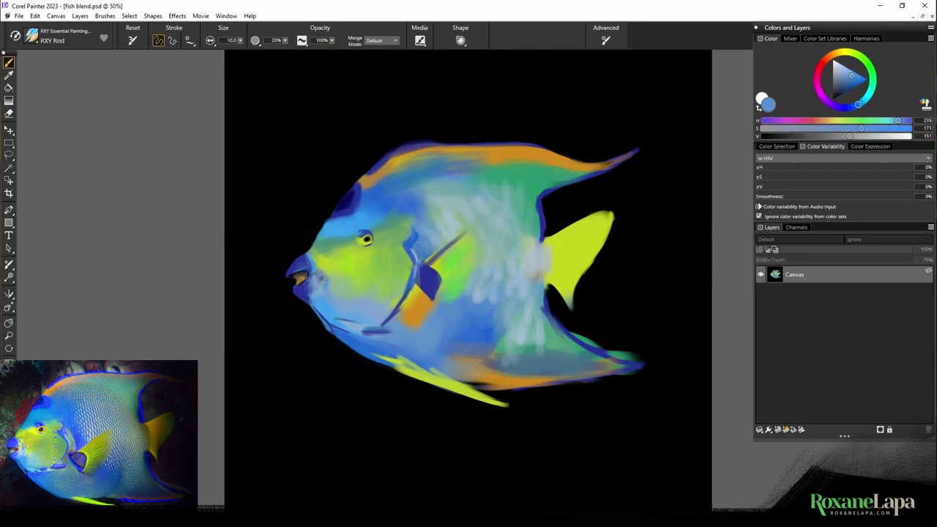
alt+click(429, 283)
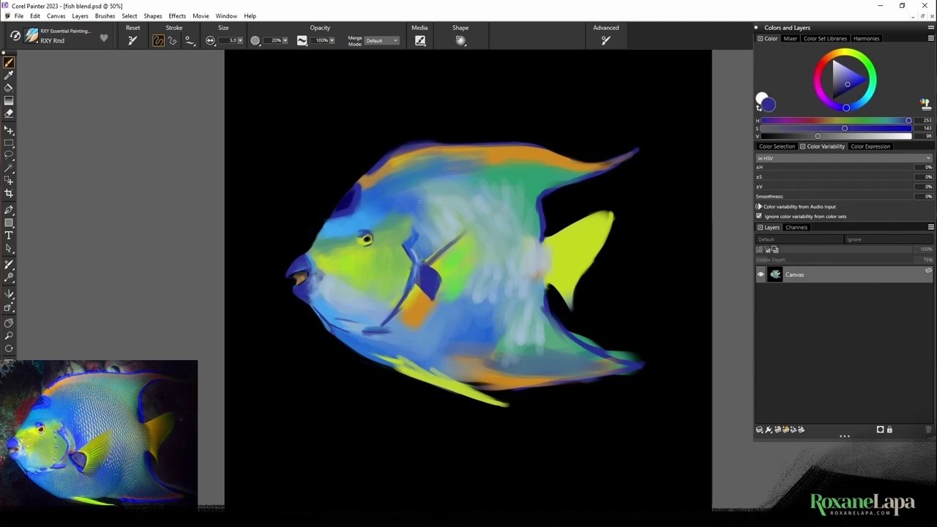
alt+click(398, 195)
drag(427, 249, 448, 229)
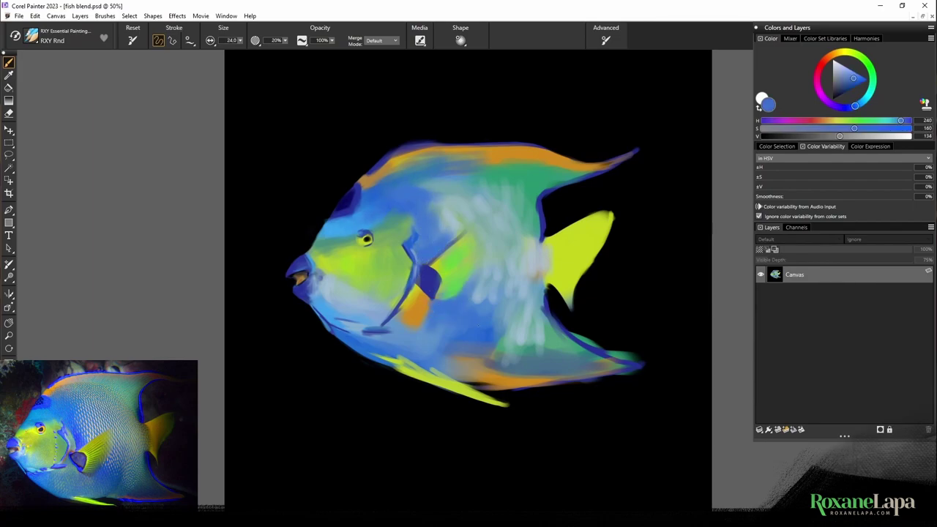
Sample the surrounding blues and round off the pectoral fin's dark base and lower edge
alt+click(432, 285)
alt+click(441, 297)
alt+click(452, 308)
key(bracketright)
key(bracketright)
mouse_move(440, 296)
mouse_down()
mouse_move(457, 287)
mouse_move(433, 286)
mouse_up()
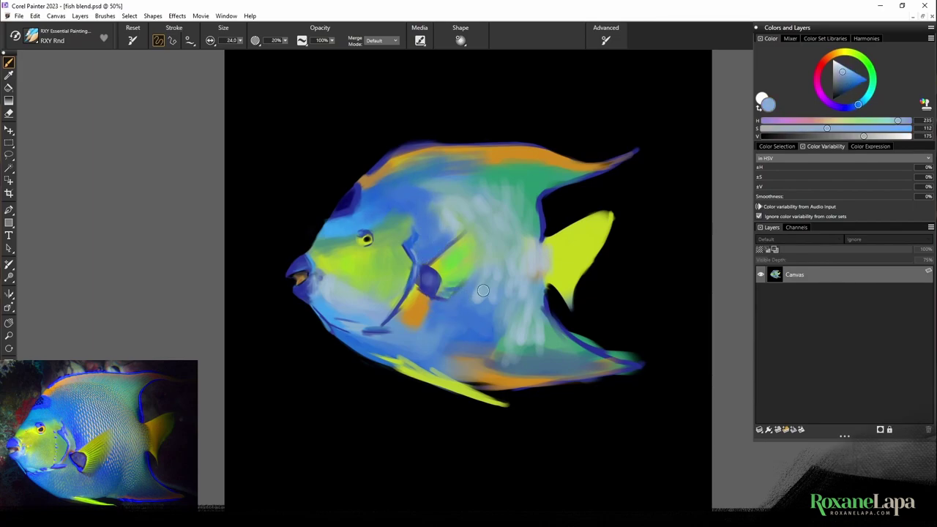
alt+click(430, 283)
Trim and reshape the rear contours of the upper and lower fins and slim the yellow belly fin
drag(359, 193, 357, 203)
mouse_move(448, 362)
mouse_down()
mouse_move(495, 347)
mouse_move(483, 353)
mouse_up()
alt+click(492, 357)
key(bracketright)
drag(536, 365, 609, 367)
alt+click(611, 338)
drag(636, 351, 578, 328)
mouse_move(558, 191)
mouse_down()
mouse_move(602, 178)
mouse_move(582, 175)
mouse_up()
drag(551, 299, 608, 354)
mouse_move(538, 391)
mouse_down()
mouse_move(644, 378)
mouse_move(469, 391)
mouse_up()
mouse_move(490, 393)
mouse_down()
mouse_move(388, 368)
mouse_move(444, 361)
mouse_up()
Sample blues and greens from the lower body and blend them across the belly below the pectoral fin
alt+click(435, 367)
key(bracketleft)
key(bracketleft)
key(bracketleft)
alt+click(513, 350)
key(bracketright)
key(bracketright)
alt+click(489, 344)
mouse_move(467, 320)
mouse_down()
mouse_move(425, 360)
mouse_move(368, 347)
mouse_up()
alt+click(381, 347)
Enlarge the brush to about 33 and blend muted blue and green over the lower rear fin
alt+click(541, 365)
key(bracketright)
mouse_move(539, 354)
mouse_down()
mouse_move(478, 372)
mouse_move(595, 371)
mouse_up()
alt+click(505, 380)
alt+click(530, 349)
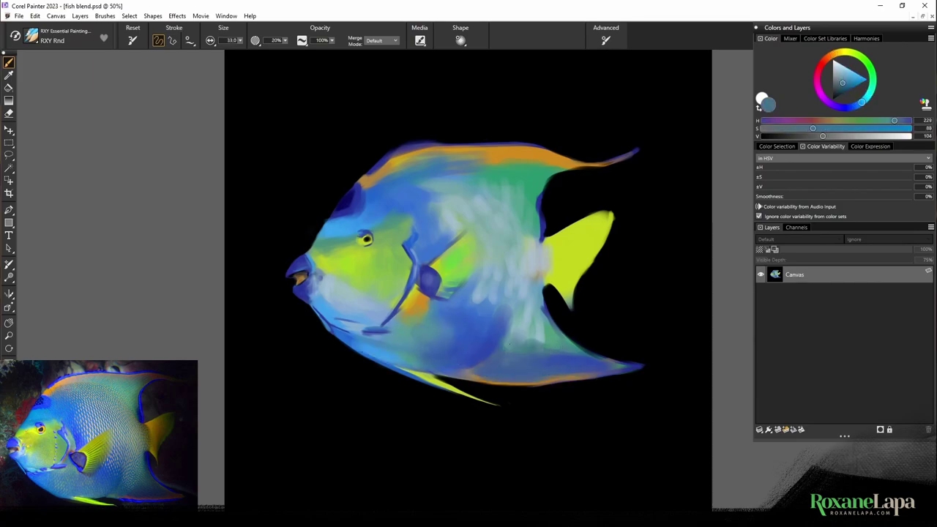
drag(521, 345, 572, 362)
Sample orange from the upper fin edge and blend it into the yellow tail fin
alt+click(528, 192)
key(bracketleft)
drag(609, 219, 570, 278)
alt+click(617, 249)
alt+click(529, 150)
alt+click(581, 244)
alt+click(563, 257)
mouse_move(581, 244)
mouse_down()
mouse_move(564, 270)
mouse_move(611, 237)
mouse_up()
alt+click(616, 247)
Shrink the brush and refine the tail fin's lower lobe and trailing edge with sampled yellow tones
key(bracketleft)
key(bracketleft)
alt+click(558, 281)
alt+click(580, 300)
drag(580, 283, 573, 307)
alt+click(565, 283)
alt+click(605, 258)
alt+click(598, 236)
drag(609, 222, 601, 252)
Enlarge the brush and blend the body colours into the base of the tail fin
alt+click(533, 192)
key(bracketright)
mouse_move(540, 239)
mouse_down()
mouse_move(540, 214)
mouse_move(545, 262)
mouse_move(548, 160)
mouse_move(567, 233)
mouse_up()
alt+click(536, 249)
alt+click(548, 159)
key(bracketleft)
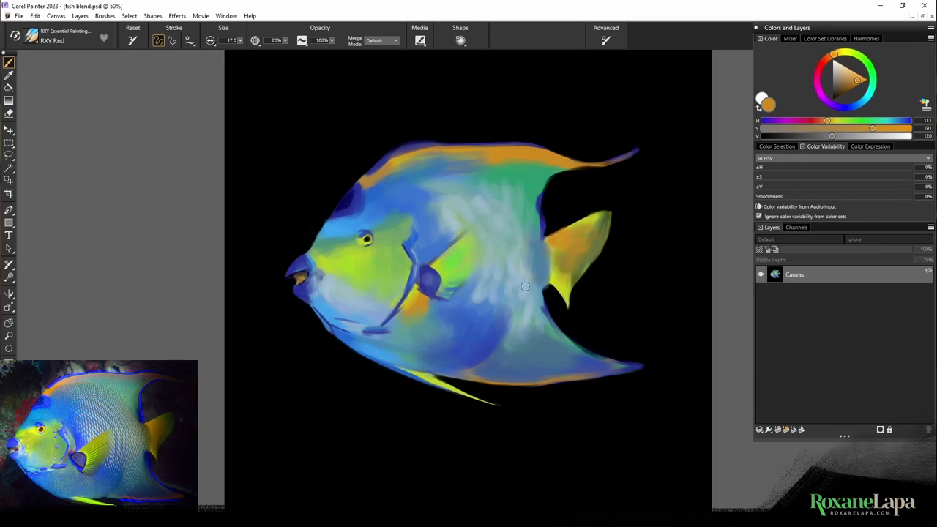
Sample the face's green, enlarge the brush, and blend it evenly over the cheek
key(bracketright)
alt+click(360, 273)
alt+click(542, 193)
key(bracketleft)
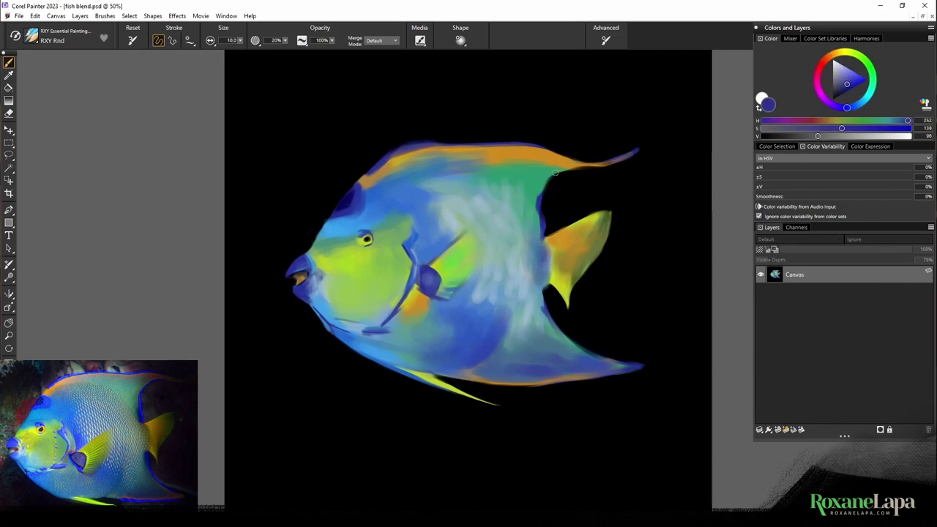
Paint a dark blue outline around the upper fin tip and along the lower fin's edge
drag(541, 149, 595, 162)
alt+click(559, 159)
alt+click(631, 367)
drag(505, 388, 626, 373)
alt+click(473, 379)
Add a pale line on the cheek and orange colouring around the eye using sampled colours
alt+click(504, 271)
alt+click(418, 303)
mouse_move(383, 250)
mouse_down()
mouse_move(383, 287)
mouse_move(370, 242)
mouse_up()
alt+click(385, 166)
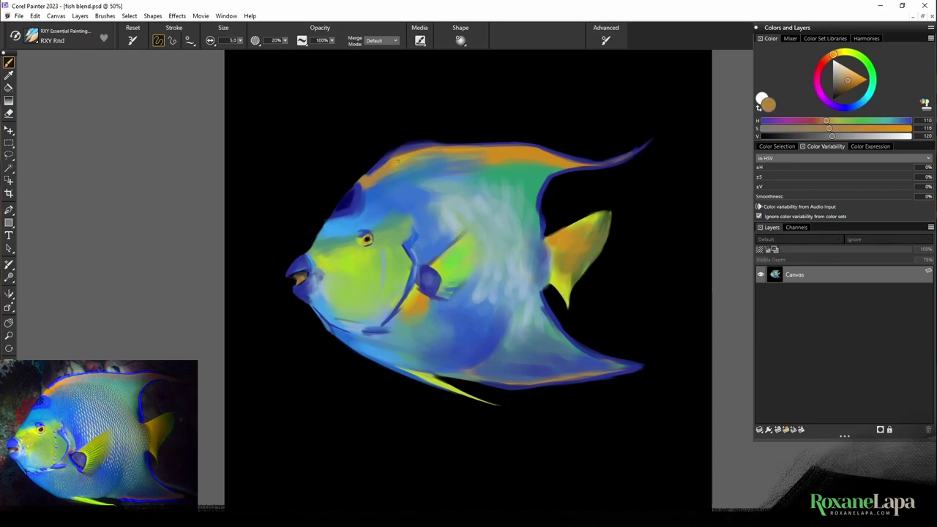
Trim the upper contour with sampled black and paint fine yellow rays on the pectoral fin
alt+click(416, 136)
drag(426, 140, 371, 165)
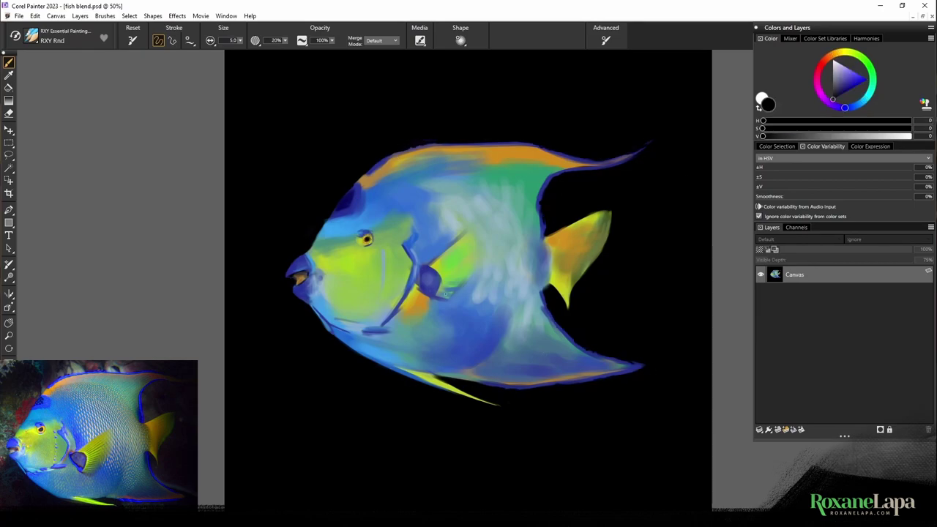
alt+click(460, 302)
alt+click(476, 227)
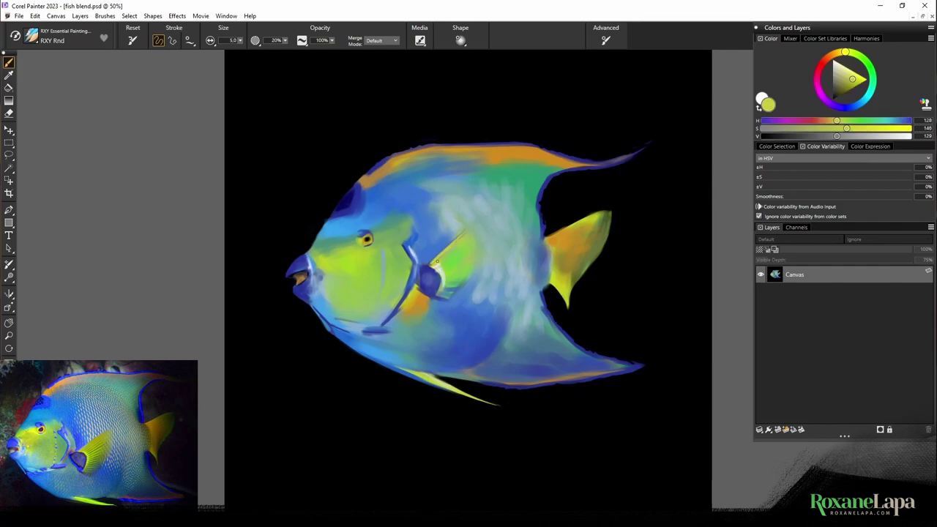
alt+click(443, 260)
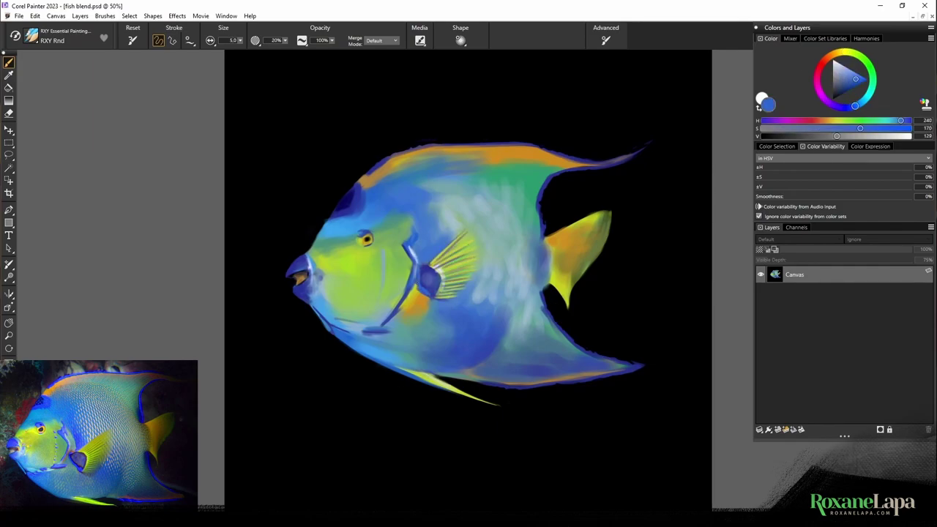
Paint dark blue accents on the cheek and pectoral fin base, and soften the orange patch beneath the fin
alt+click(423, 291)
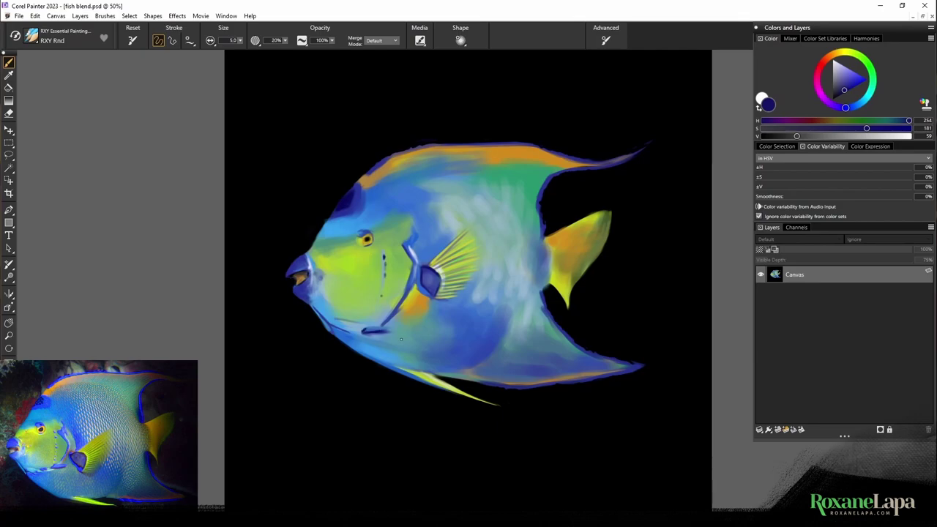
alt+click(417, 250)
alt+click(432, 311)
key(bracketleft)
key(bracketleft)
alt+click(356, 326)
Deepen the dark blue edge at the tail base and blend sampled green and orange beside it
alt+click(539, 231)
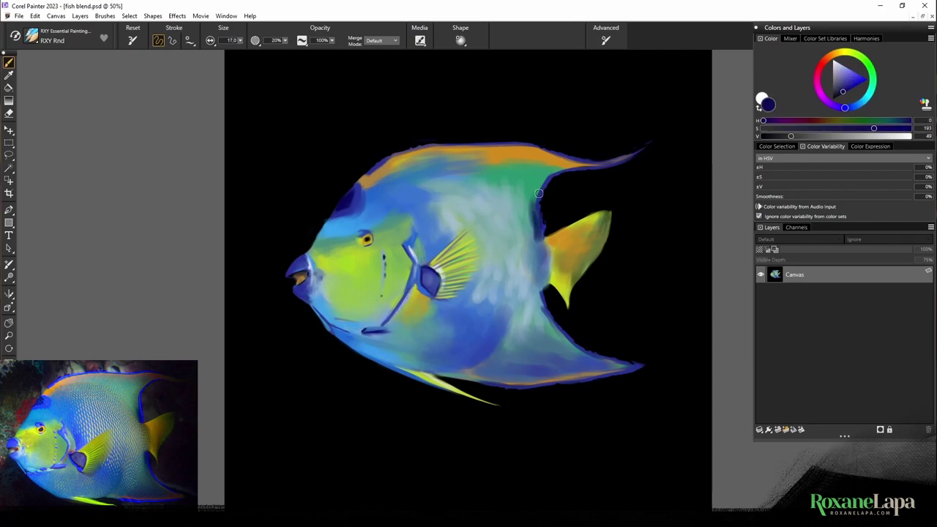
alt+click(540, 226)
mouse_move(540, 226)
mouse_down()
mouse_move(545, 184)
mouse_move(528, 206)
mouse_up()
alt+click(529, 209)
alt+click(523, 187)
alt+click(529, 242)
alt+click(553, 279)
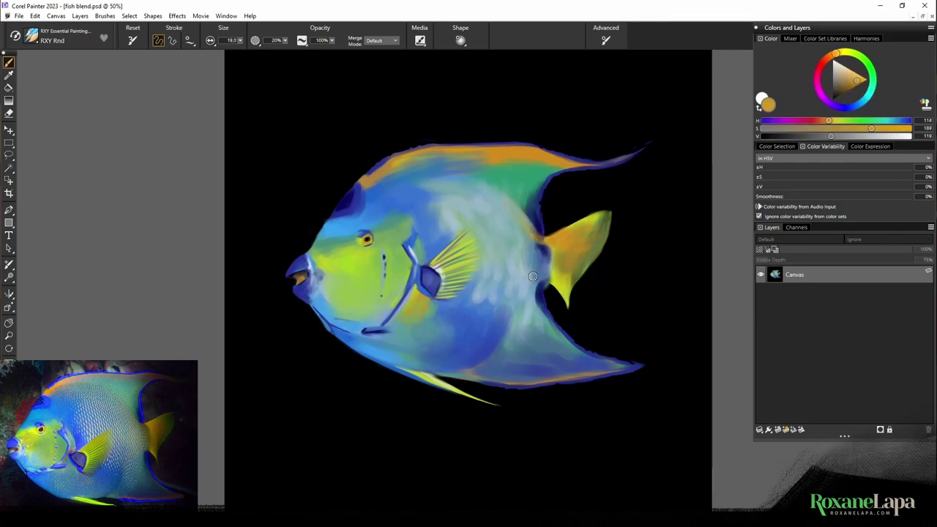
Blend sampled tones over the pale rear body strokes, lower fin, and the orange band of the upper fin
alt+click(519, 300)
mouse_move(487, 301)
mouse_down()
mouse_move(509, 290)
mouse_move(577, 350)
mouse_up()
alt+click(529, 316)
alt+click(524, 355)
alt+click(517, 172)
drag(526, 163, 493, 166)
alt+click(472, 153)
Switch the brush variant to RXY Rnd Smudger
click(65, 37)
click(196, 245)
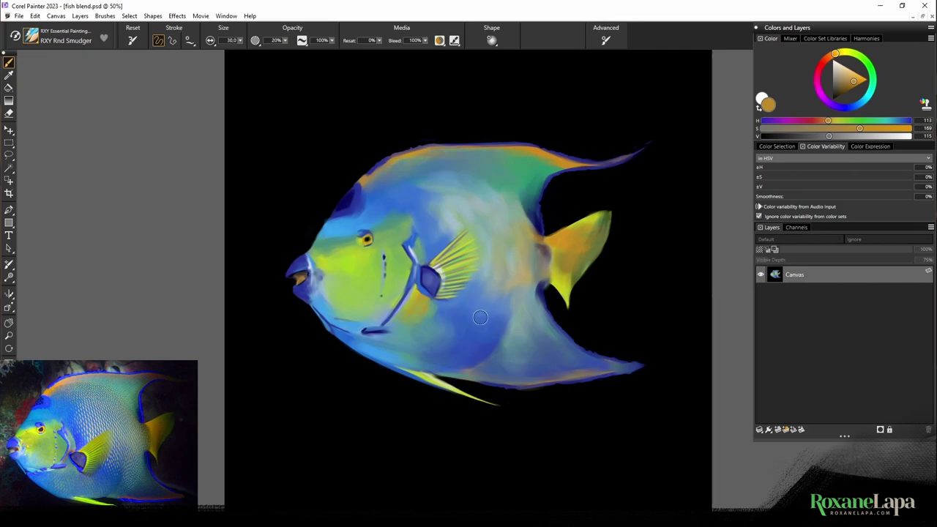
Switch to the RXY Rnd brush and paint a dark blue patch on the body below the pectoral fin
click(64, 37)
click(190, 231)
alt+click(430, 279)
mouse_move(469, 296)
mouse_down()
mouse_move(438, 323)
mouse_move(463, 352)
mouse_move(473, 352)
mouse_move(442, 361)
mouse_up()
alt+click(444, 361)
alt+click(469, 315)
Clean the fin silhouettes with sampled black and outline the upper and lower fins in bright blue
alt+click(508, 396)
key(bracketleft)
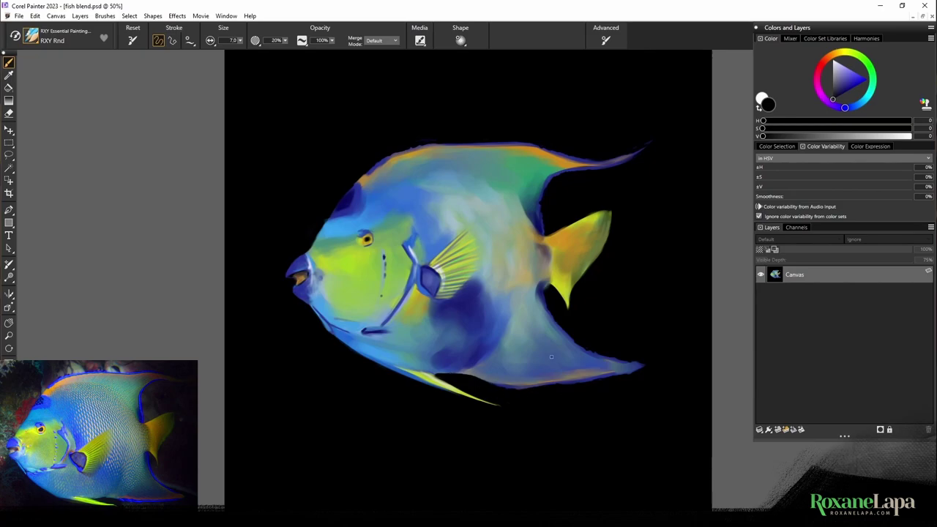
drag(542, 295, 603, 343)
alt+click(478, 341)
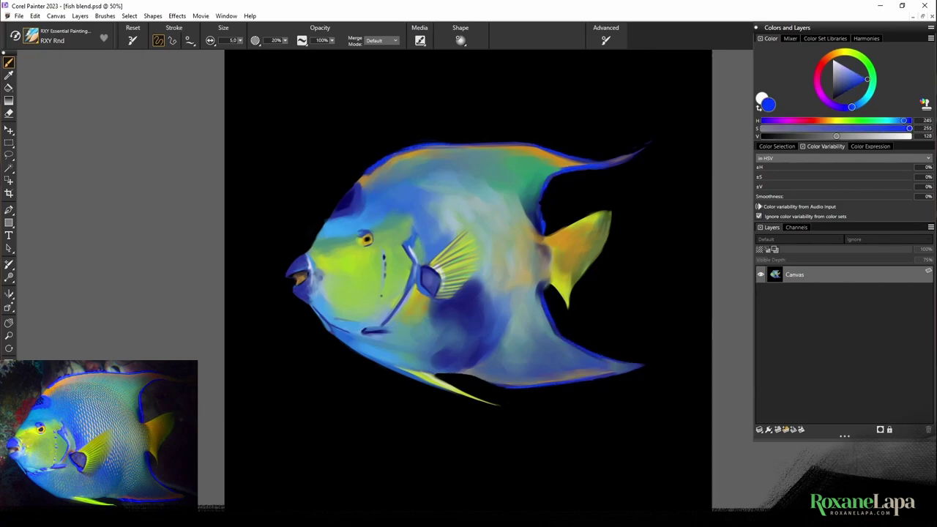
alt+click(337, 199)
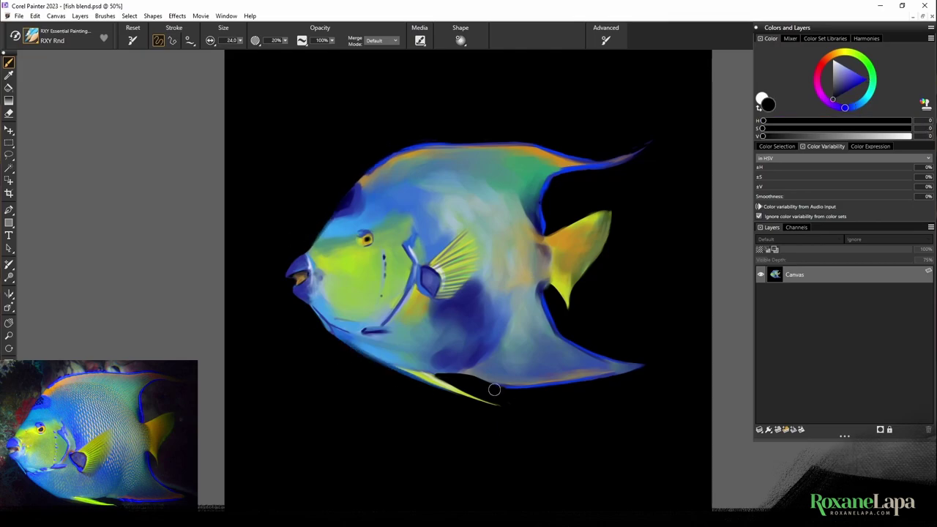
drag(619, 154, 636, 151)
Enlarge the brush and blend sampled tones along the forehead edge, upper back and pale shoulder area
key(bracketright)
alt+click(410, 180)
mouse_move(334, 226)
mouse_down()
mouse_move(381, 166)
mouse_move(500, 151)
mouse_up()
alt+click(505, 192)
mouse_move(406, 185)
mouse_down()
mouse_move(495, 192)
mouse_move(504, 181)
mouse_move(456, 226)
mouse_up()
alt+click(432, 212)
Blend sampled blues around the dark patch below the pectoral fin and into the body behind the cheek
alt+click(477, 296)
mouse_move(486, 263)
mouse_down()
mouse_move(504, 322)
mouse_move(511, 304)
mouse_up()
alt+click(505, 292)
alt+click(492, 293)
mouse_move(450, 339)
mouse_down()
mouse_move(467, 300)
mouse_move(476, 340)
mouse_move(466, 351)
mouse_up()
alt+click(476, 296)
alt+click(415, 338)
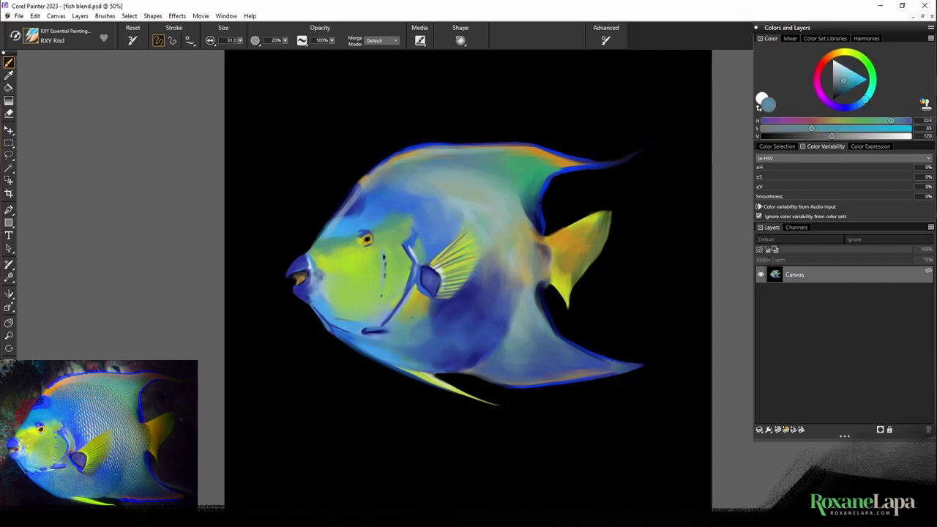
drag(428, 299, 424, 337)
Paint orange and yellow streaks through the tail with sampled colours and soften the tones behind the gill edge
alt+click(461, 410)
alt+click(454, 392)
alt+click(557, 290)
drag(572, 246, 551, 250)
alt+click(599, 226)
drag(598, 230, 571, 257)
alt+click(410, 302)
drag(419, 287, 416, 298)
Strengthen the orange bands along the front of the upper fin and the lower fin's edge
alt+click(388, 163)
drag(363, 182, 380, 173)
alt+click(362, 182)
drag(506, 382, 574, 377)
alt+click(446, 383)
Brighten the yellow-green band across the face and blend the dark blue spot on the forehead with sampled tones
alt+click(335, 256)
mouse_move(315, 250)
mouse_down()
mouse_move(348, 251)
mouse_move(317, 248)
mouse_up()
alt+click(333, 243)
alt+click(378, 235)
alt+click(357, 205)
drag(355, 195, 348, 212)
alt+click(349, 218)
alt+click(341, 220)
alt+click(345, 206)
Blend sampled blues through the dark patch below and behind the pectoral fin
alt+click(486, 308)
drag(490, 307, 476, 358)
alt+click(463, 304)
alt+click(477, 285)
alt+click(497, 268)
drag(499, 271, 489, 290)
alt+click(498, 270)
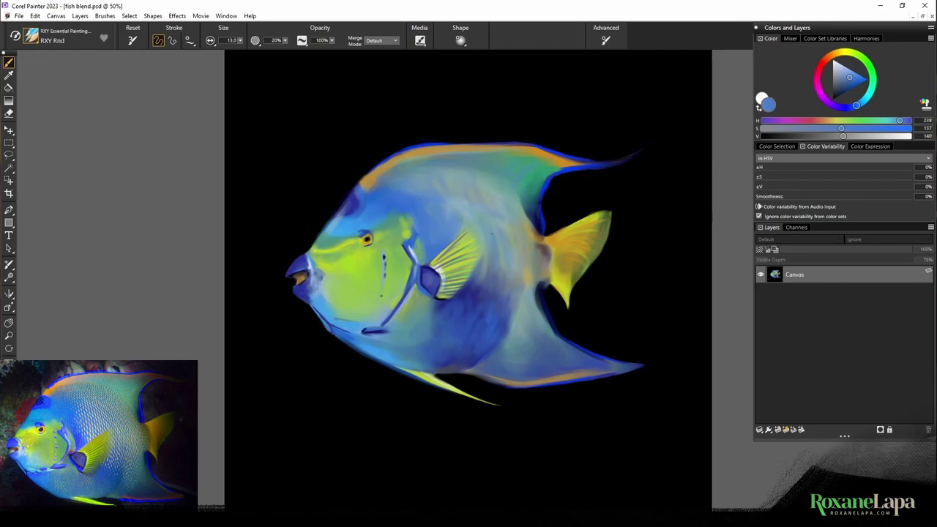
Blend sampled blue and teal tones around the pectoral fin's rear edge and behind the gill
alt+click(485, 272)
drag(484, 232, 479, 271)
alt+click(468, 265)
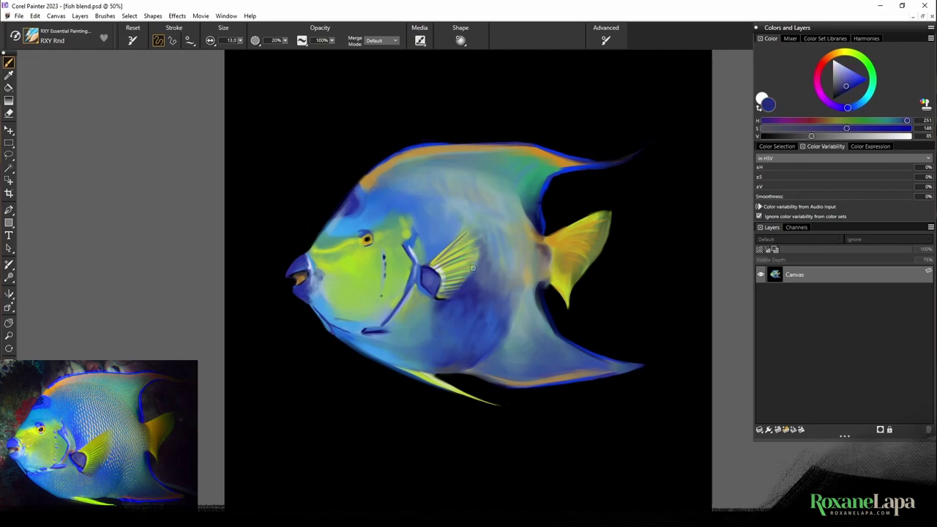
alt+click(484, 271)
alt+click(464, 219)
key(bracketleft)
alt+click(415, 299)
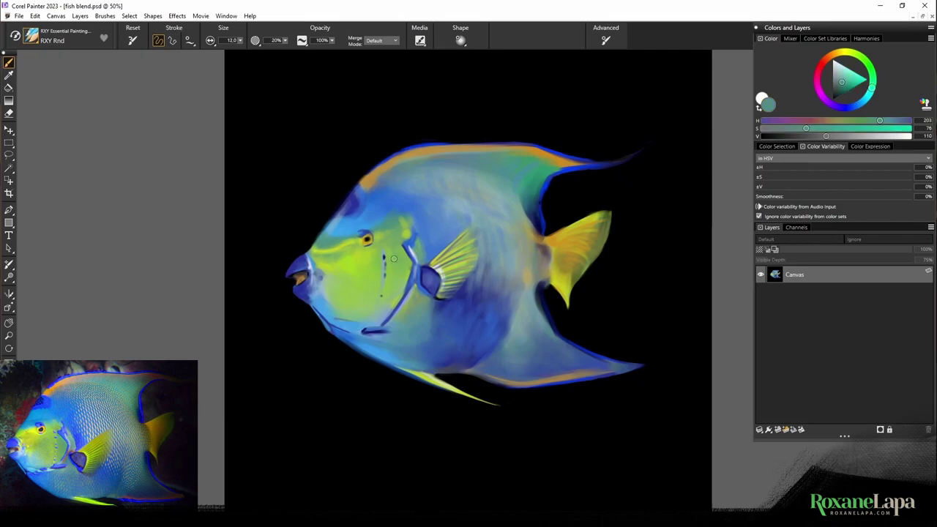
Switch the brush variant to RXY Texture Blendy from the RXY 2023 category
click(59, 36)
click(46, 128)
click(197, 146)
click(350, 40)
scroll(444, 298, down, 5)
Blend sampled tones with textured strokes over the upper back and the body in front of the tail
key(ctrl+plus)
alt+click(468, 179)
drag(554, 202, 559, 238)
drag(539, 156, 548, 194)
drag(412, 158, 441, 170)
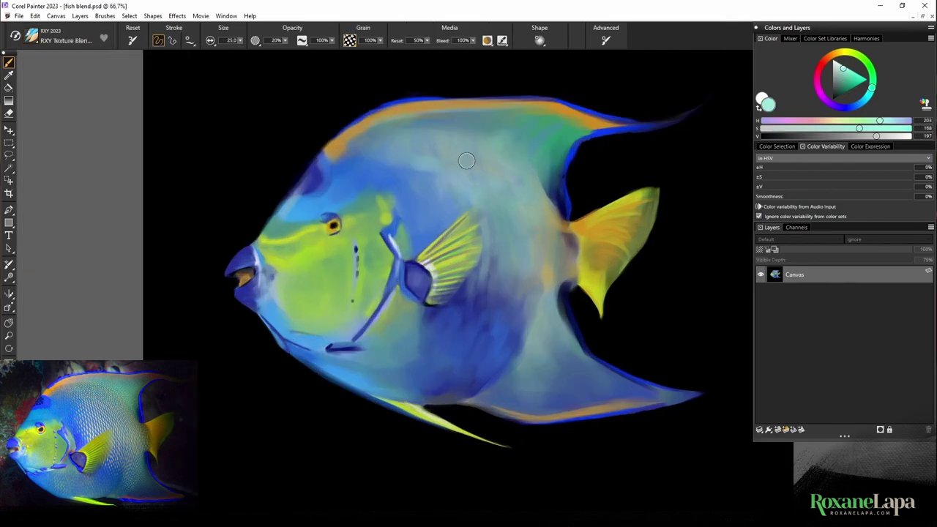
Blend sampled blues with textured strokes over the shoulder area between the cheek and pectoral fin
alt+click(421, 198)
drag(411, 212, 434, 243)
alt+click(447, 234)
alt+click(469, 322)
alt+click(419, 175)
drag(418, 186, 421, 241)
Blend sampled blue and green tones with textured strokes over the belly below the pectoral fin
alt+click(426, 224)
alt+click(447, 313)
alt+click(383, 316)
drag(407, 380, 444, 390)
alt+click(391, 335)
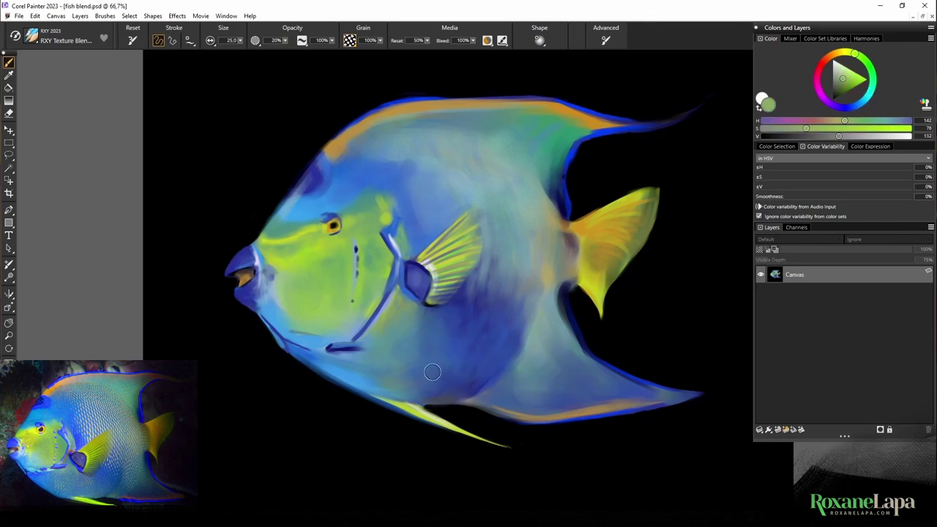
alt+click(555, 419)
Switch to the RXY Rnd brush at size 3 and paint pale highlights on the pectoral fin rays and around the eye
click(31, 37)
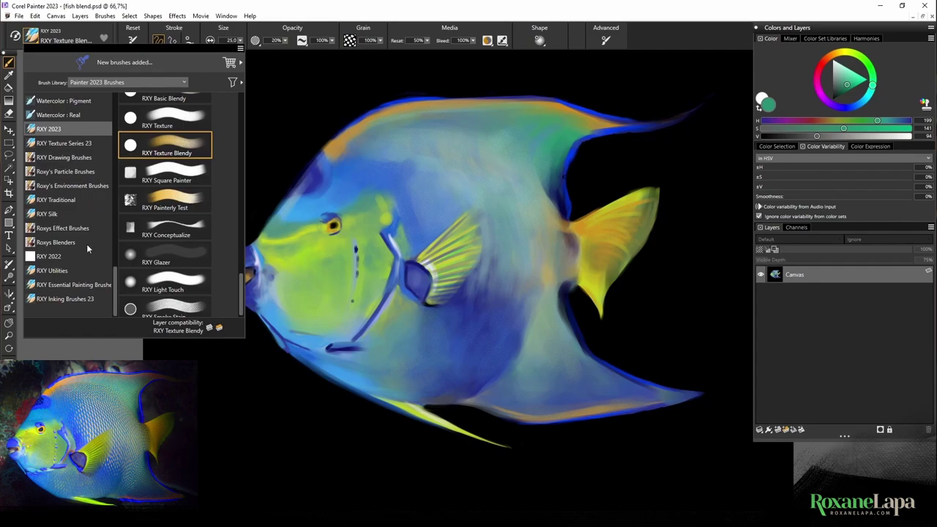
click(212, 153)
key([)
key([)
key([)
key([)
key([)
alt+click(433, 272)
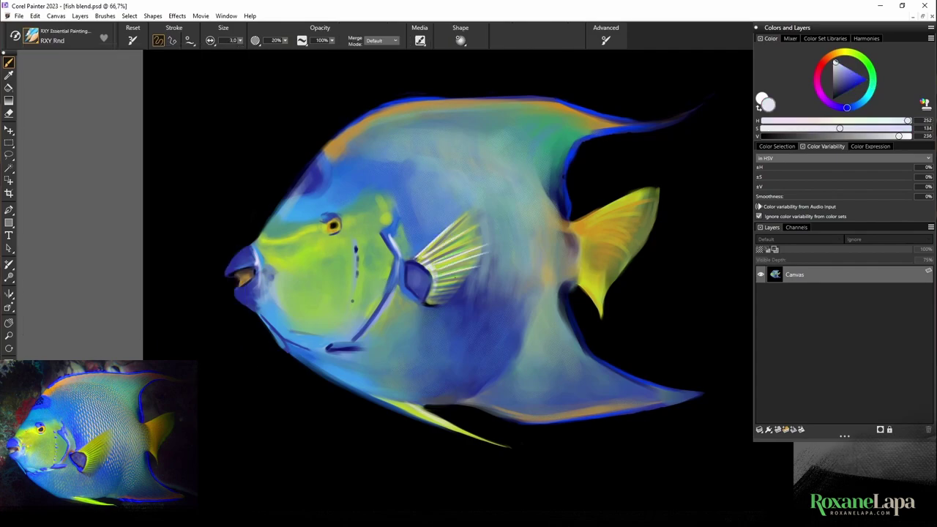
alt+click(390, 238)
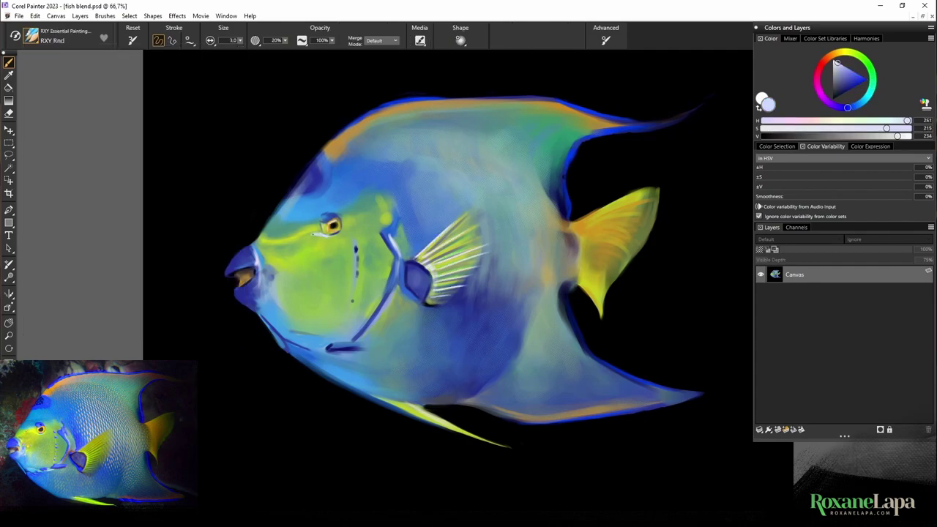
Refine the forehead edge and its dark blue spot with fine strokes of sampled colour
alt+click(318, 146)
drag(337, 135, 296, 191)
alt+click(314, 195)
alt+click(287, 191)
alt+click(293, 208)
Refine the mouth and eye details with fine strokes of sampled dark and orange tones
alt+click(248, 286)
alt+click(244, 280)
alt+click(241, 338)
alt+click(332, 227)
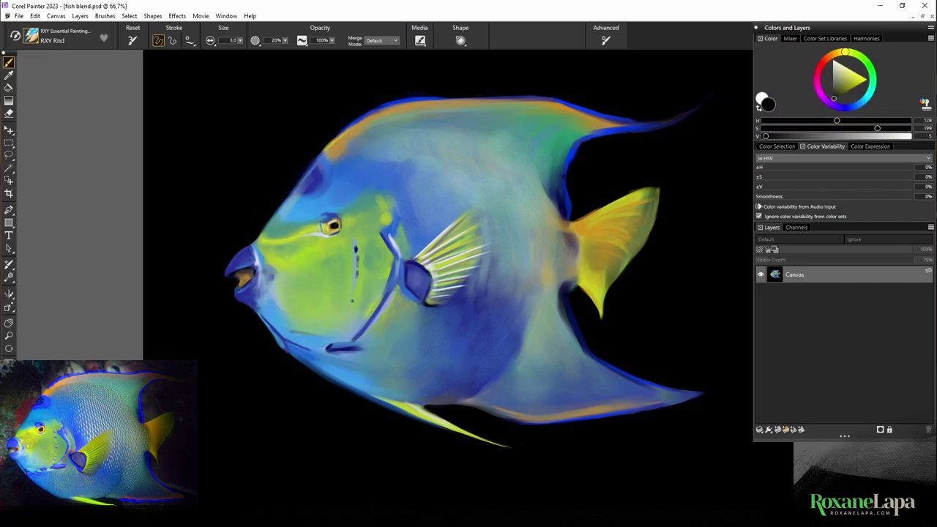
Touch up the face contours and the start of the orange band with sampled colours
alt+click(304, 211)
drag(304, 212, 308, 358)
alt+click(333, 144)
alt+click(340, 144)
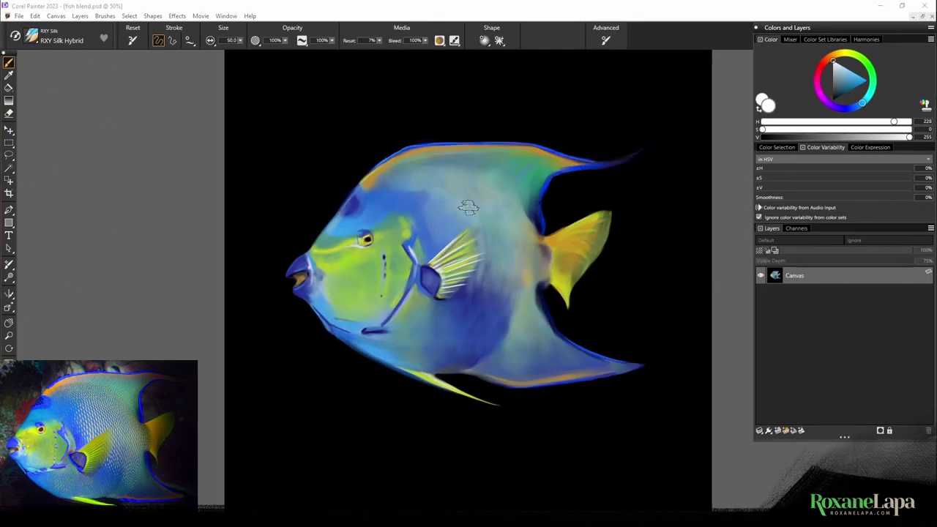
Brush sampled tones over the upper body and the area beside the tail base with RXY Silk Hybrid
drag(456, 173, 466, 214)
alt+click(545, 230)
alt+click(489, 301)
alt+click(561, 279)
drag(540, 251, 533, 269)
Paint visible vertical strokes of sampled blue and pale tones over the shoulder and upper back
alt+click(421, 199)
drag(425, 192, 443, 217)
alt+click(458, 157)
mouse_move(456, 157)
mouse_down()
mouse_move(457, 195)
mouse_move(471, 194)
mouse_up()
alt+click(454, 202)
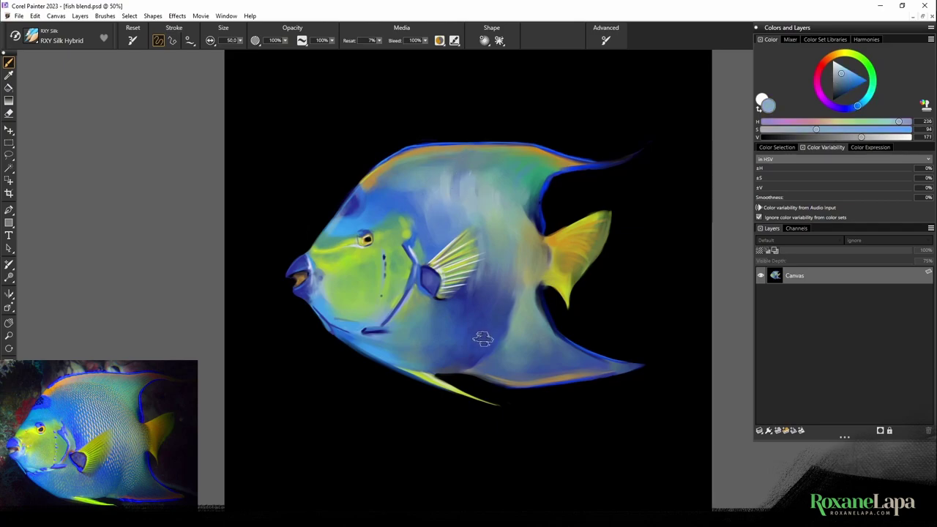
Paint orange along the lower fin's edge and a pale curved strip where the fin meets the body
alt+click(444, 149)
alt+click(551, 359)
mouse_move(518, 381)
mouse_down()
mouse_move(561, 381)
mouse_move(535, 378)
mouse_up()
alt+click(563, 320)
alt+click(501, 338)
mouse_move(543, 296)
mouse_down()
mouse_move(526, 338)
mouse_move(571, 355)
mouse_move(524, 352)
mouse_up()
alt+click(562, 319)
alt+click(495, 356)
Fill the lower fin with sampled dark blue and brush sampled yellow through the tail
alt+click(480, 326)
drag(549, 333, 586, 363)
alt+click(622, 238)
mouse_move(613, 220)
mouse_down()
mouse_move(605, 250)
mouse_move(563, 295)
mouse_up()
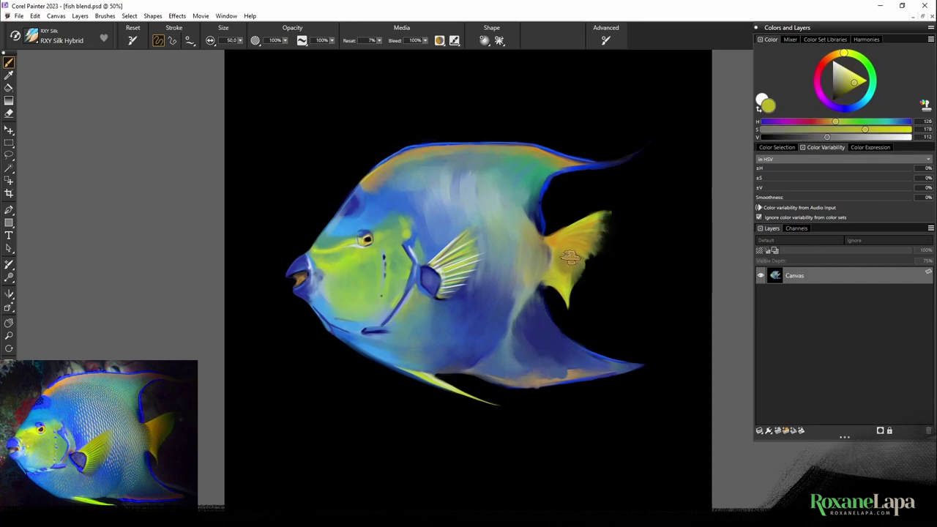
Darken the shadow below the pectoral fin and brush sampled blue down the lower body
drag(484, 289, 435, 323)
alt+click(447, 315)
alt+click(519, 319)
mouse_move(486, 301)
mouse_down()
mouse_move(473, 322)
mouse_move(505, 348)
mouse_up()
Shade the lower fin with darker blue strokes from its body edge outward
alt+click(537, 322)
drag(540, 301, 524, 338)
alt+click(466, 306)
mouse_move(539, 311)
mouse_down()
mouse_move(480, 382)
mouse_move(576, 370)
mouse_up()
Reduce the brush size to 20 and refine the underside around the thin yellow fin with sampled colours
alt+click(559, 410)
key(bracketleft)
key(bracketleft)
key(bracketleft)
key(bracketleft)
key(bracketleft)
key(bracketleft)
alt+click(542, 386)
alt+click(444, 382)
alt+click(492, 393)
mouse_move(432, 378)
mouse_down()
mouse_move(492, 402)
mouse_move(467, 387)
mouse_up()
Repaint the orange band along the lower fin's bottom edge with sampled orange
alt+click(579, 381)
mouse_move(598, 373)
mouse_down()
mouse_move(510, 391)
mouse_move(593, 373)
mouse_up()
alt+click(558, 380)
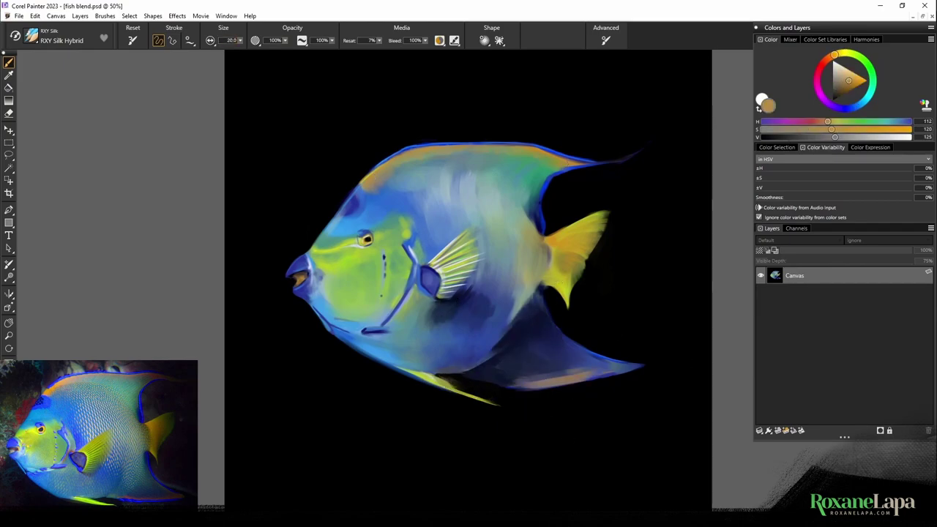
Blend the boundary between the body and the dark lower fin with sampled blue tones
alt+click(513, 371)
alt+click(533, 299)
drag(523, 311, 501, 349)
mouse_move(523, 327)
mouse_down()
mouse_move(498, 357)
mouse_move(514, 317)
mouse_up()
alt+click(529, 338)
alt+click(505, 359)
alt+click(502, 343)
drag(499, 361, 484, 370)
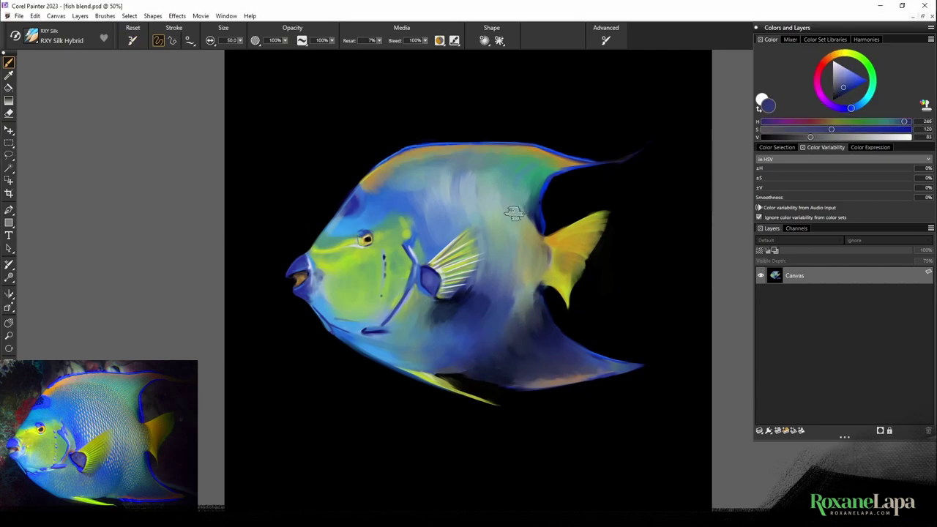
Blend the upper rear body near the tail and the green cheek with colours sampled from the fish
alt+click(522, 204)
drag(526, 219, 522, 174)
alt+click(366, 289)
mouse_move(363, 296)
mouse_down()
mouse_move(345, 310)
mouse_move(368, 272)
mouse_up()
Refine the fish's outer edge along the forehead and upper fin with sampled colours
alt+click(343, 312)
alt+click(345, 457)
drag(382, 157, 340, 195)
alt+click(594, 164)
Paint a blue outline along the lower fin's bottom edge and blend it with sampled fin colours at brush size 20
alt+click(468, 392)
drag(464, 376, 566, 389)
alt+click(595, 378)
drag(536, 385, 486, 381)
drag(596, 377, 531, 384)
alt+click(550, 380)
alt+click(550, 364)
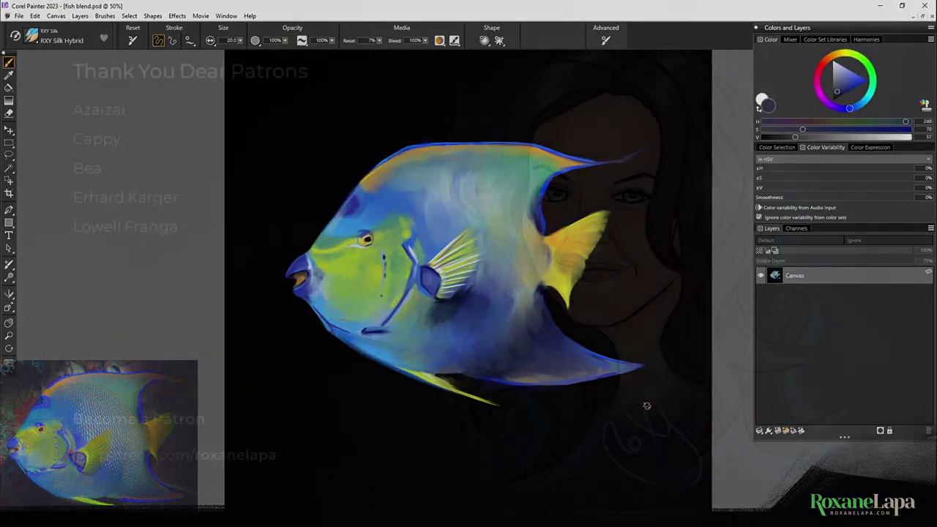
alt+click(565, 378)
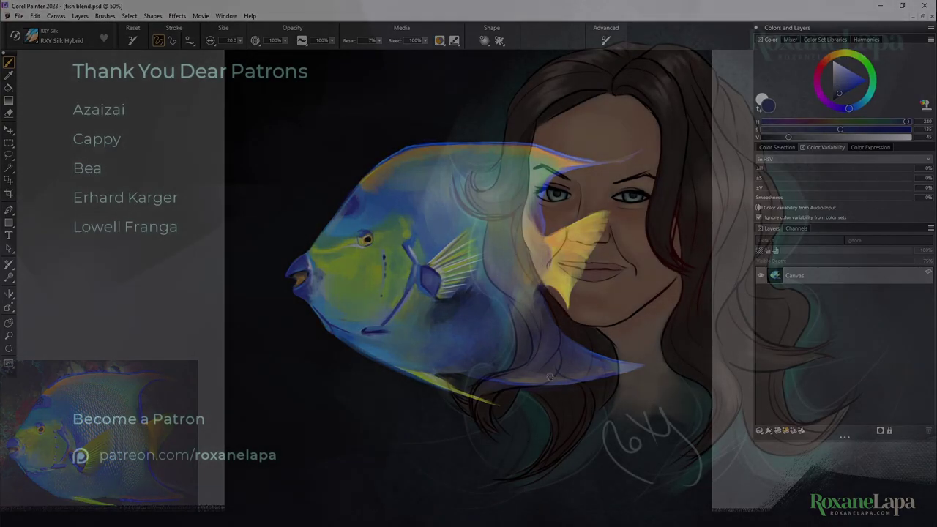